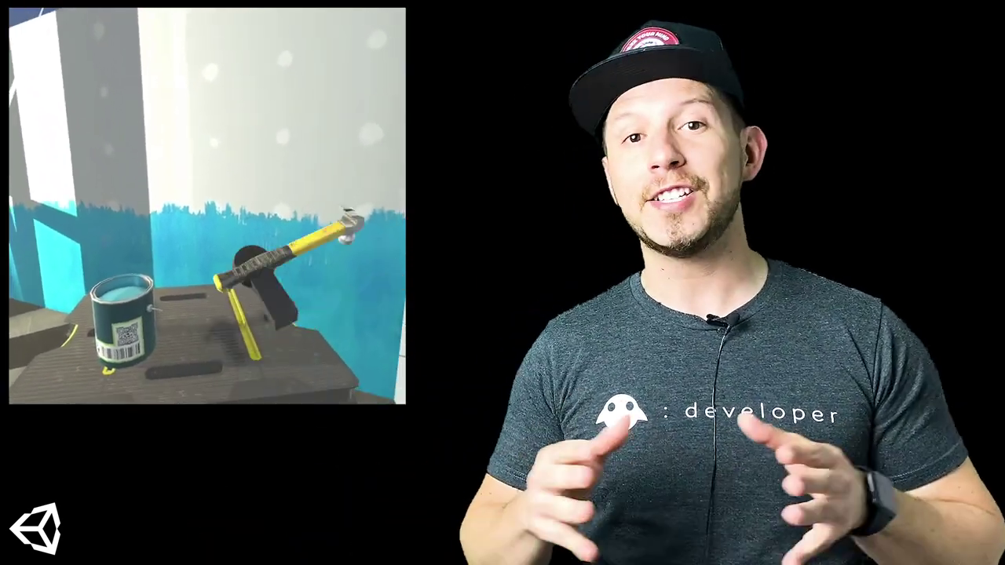
Examine the workbench and the tools on it in the Snap Interactions area
left_click_drag(444, 320, 507, 318, "alt")
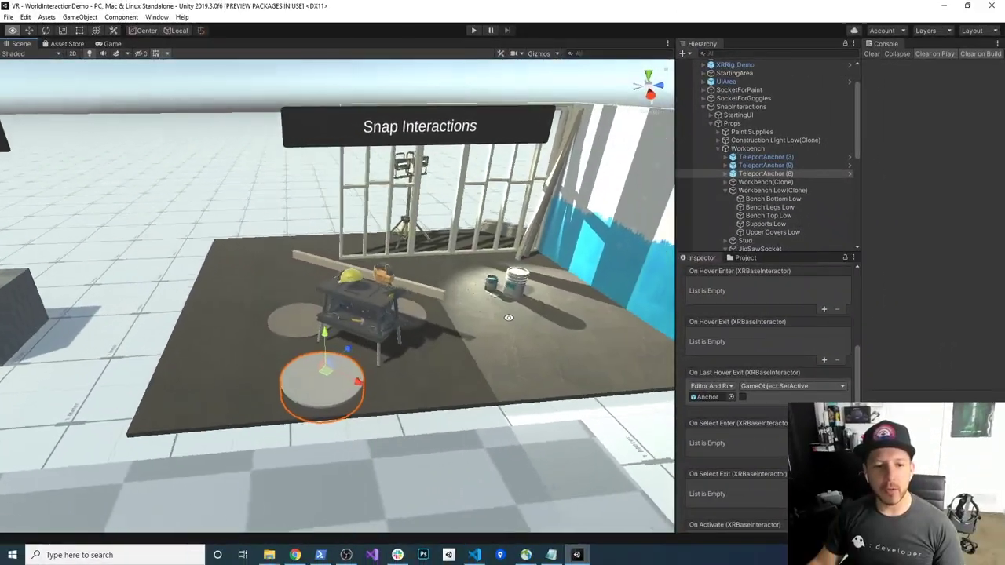
scroll(491, 325, "up", 5)
scroll(491, 320, "up", 5)
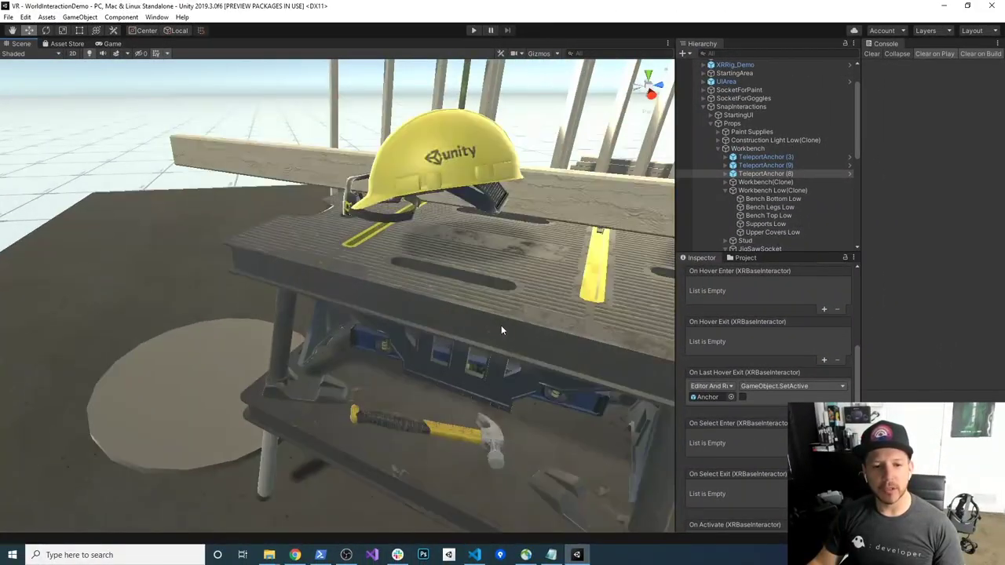
middle_click_drag(516, 323, 393, 341)
scroll(461, 279, "down", 5)
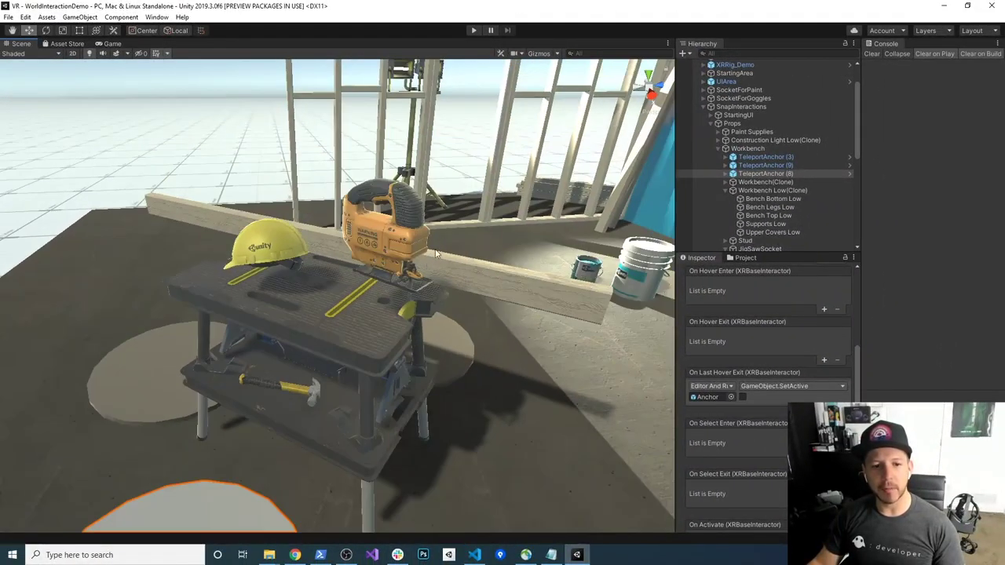
Try moving the jigsaw away from the workbench and undo the move
left_click(373, 229)
left_click_drag(366, 248, 393, 270)
key("ctrl+z")
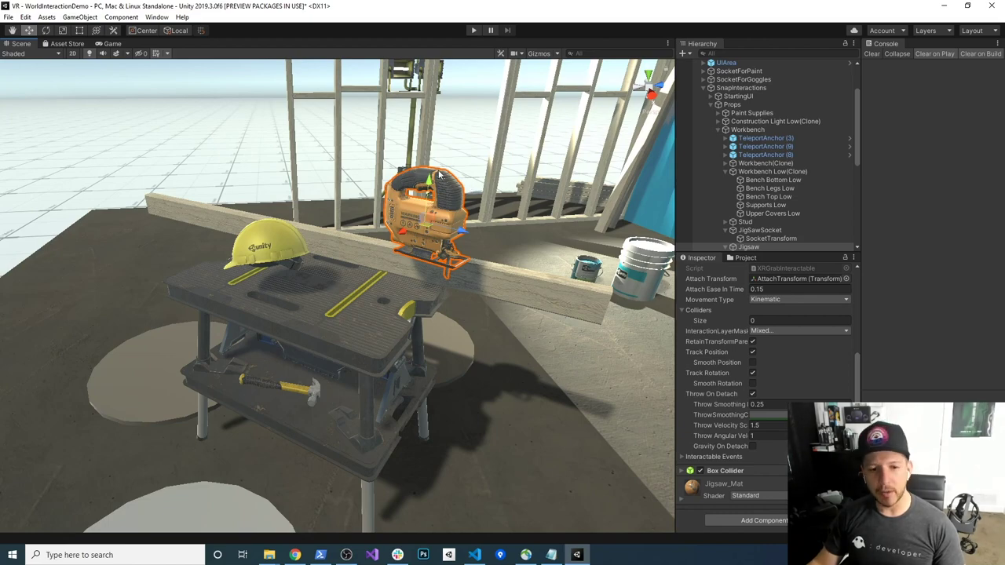
Duplicate the Workbench(Clone) object and move the copy away from the original across the platform
scroll(420, 158, "down", 10)
left_click_drag(496, 326, 494, 384, "alt")
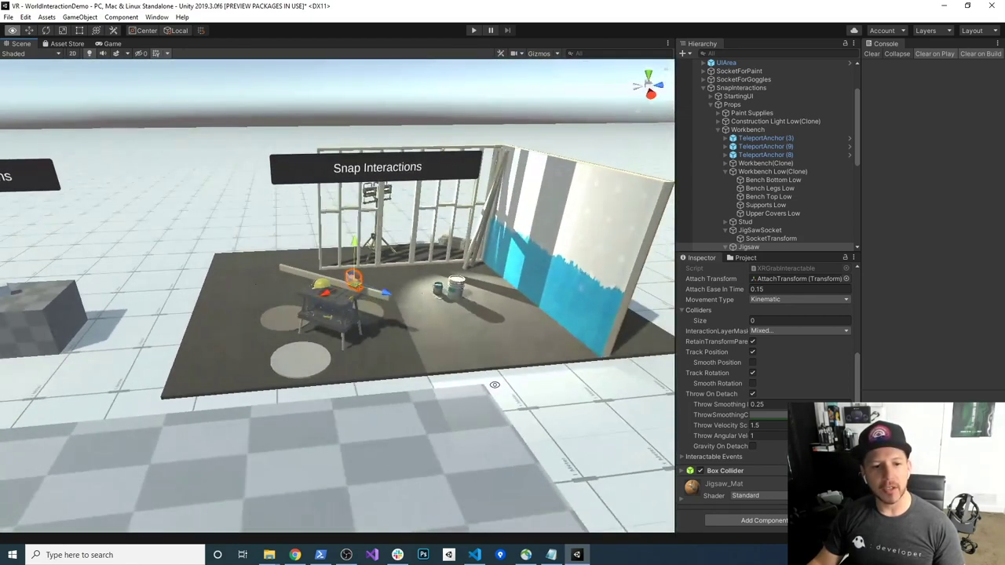
scroll(415, 358, "up", 5)
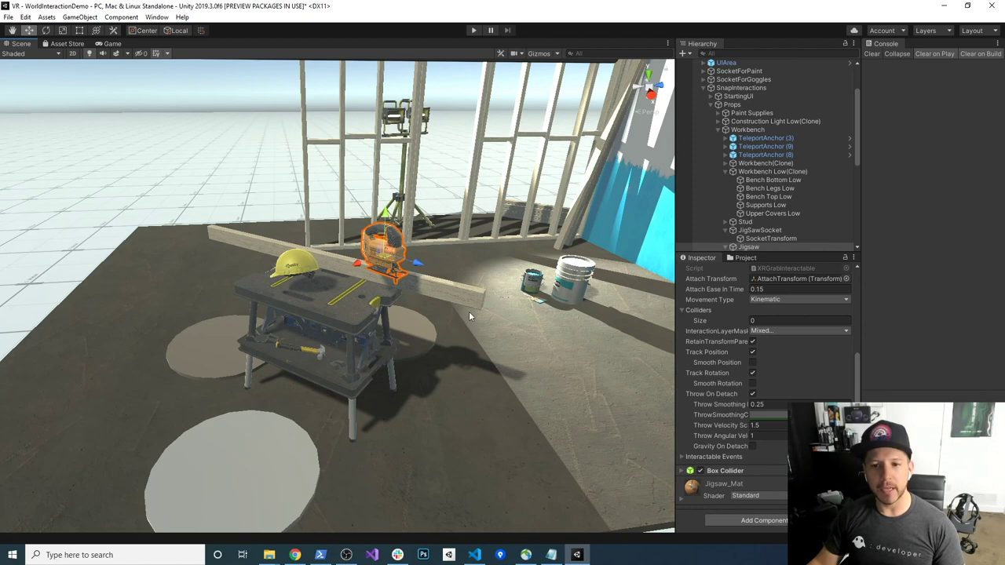
left_click(302, 301)
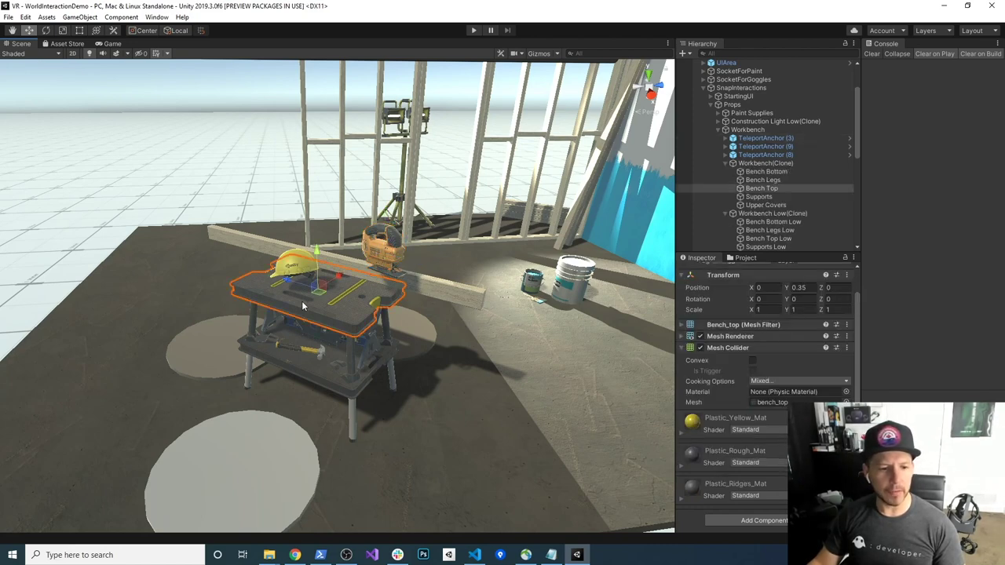
left_click(755, 163)
left_click(731, 164)
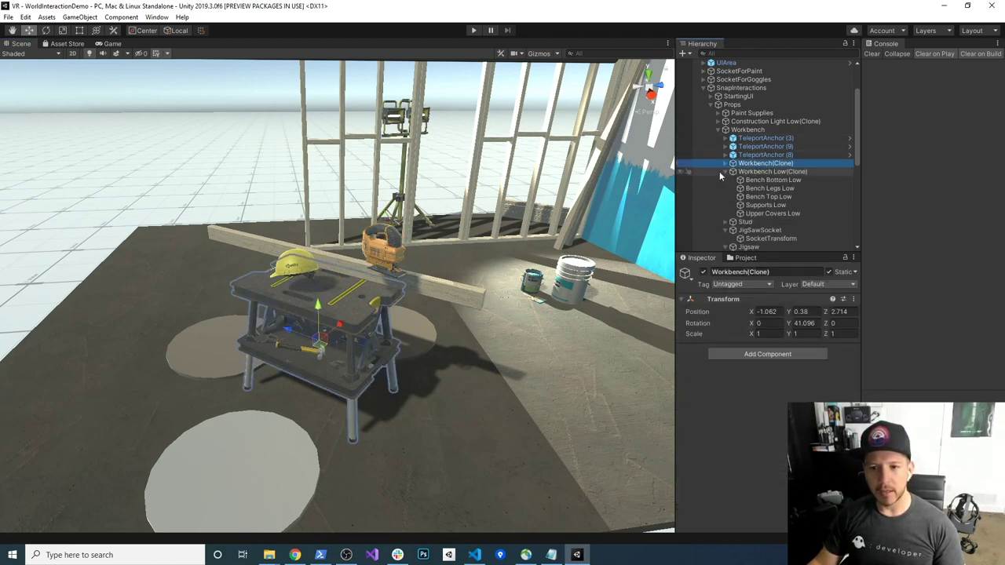
key("ctrl+d")
mouse_move(292, 330)
left_mouse_down()
mouse_move(421, 379)
mouse_move(332, 404)
mouse_move(369, 422)
mouse_move(316, 413)
left_mouse_up()
Turn the workbench copy to a Y rotation of about 0.41 and slide it across the platform toward the painted wall
scroll(460, 377, "down", 3)
key("e")
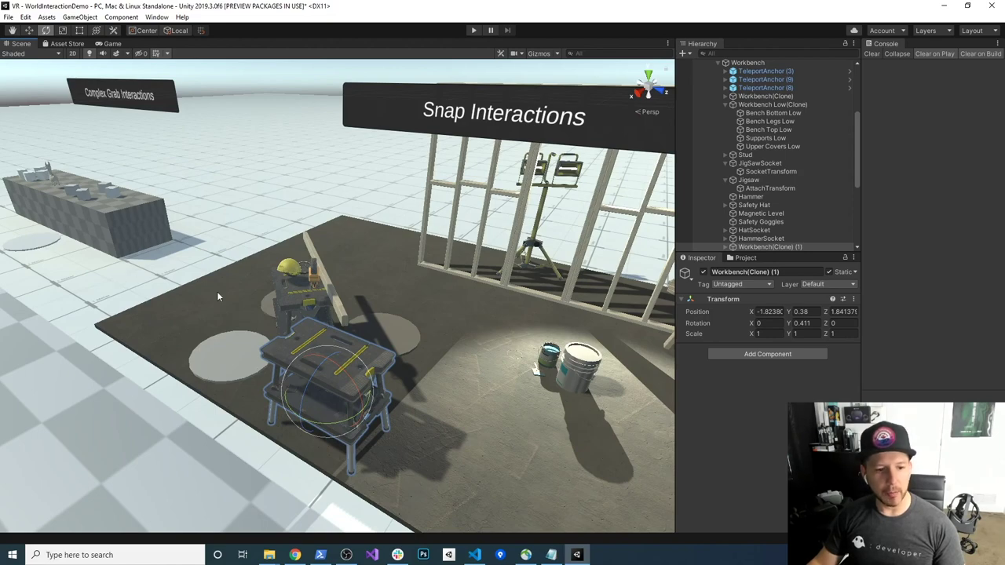
key("w")
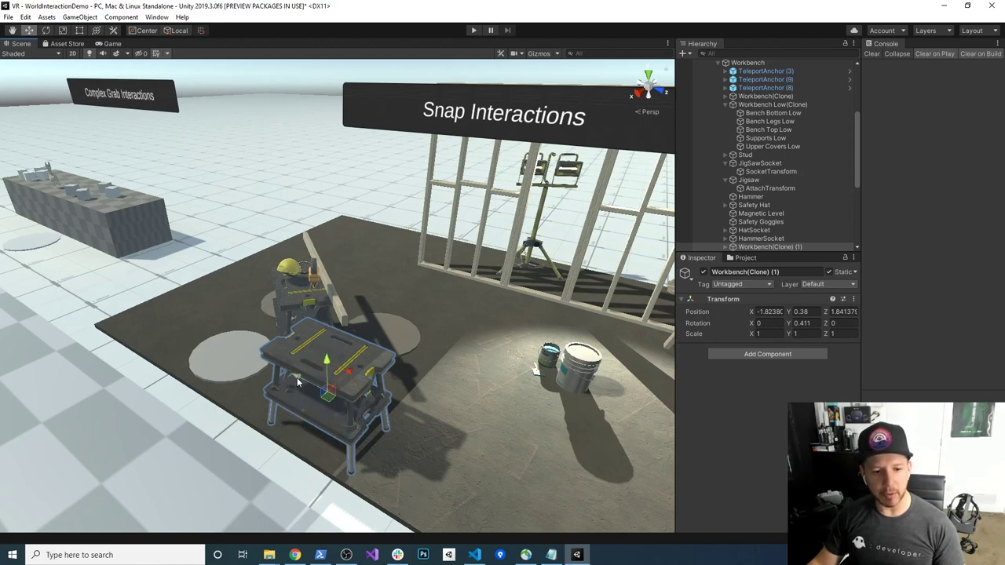
left_click_drag(297, 377, 414, 419)
left_click_drag(570, 376, 502, 301, "alt")
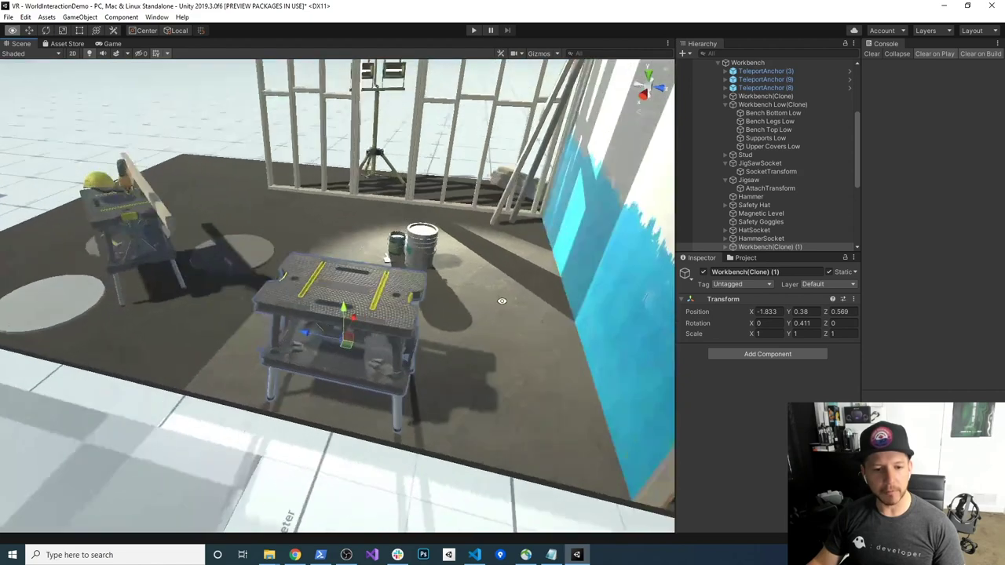
left_click_drag(306, 333, 480, 372)
Rotate the workbench copy slightly and position it beside the blue painted wall
key("e")
left_click_drag(495, 406, 409, 397)
key("w")
left_click_drag(469, 338, 538, 292)
right_click_drag(539, 295, 391, 300)
Switch the handles to global orientation and move TeleportAnchor (8) in front of the new workbench, at about X -1.62, Z 0.36
left_click(88, 378)
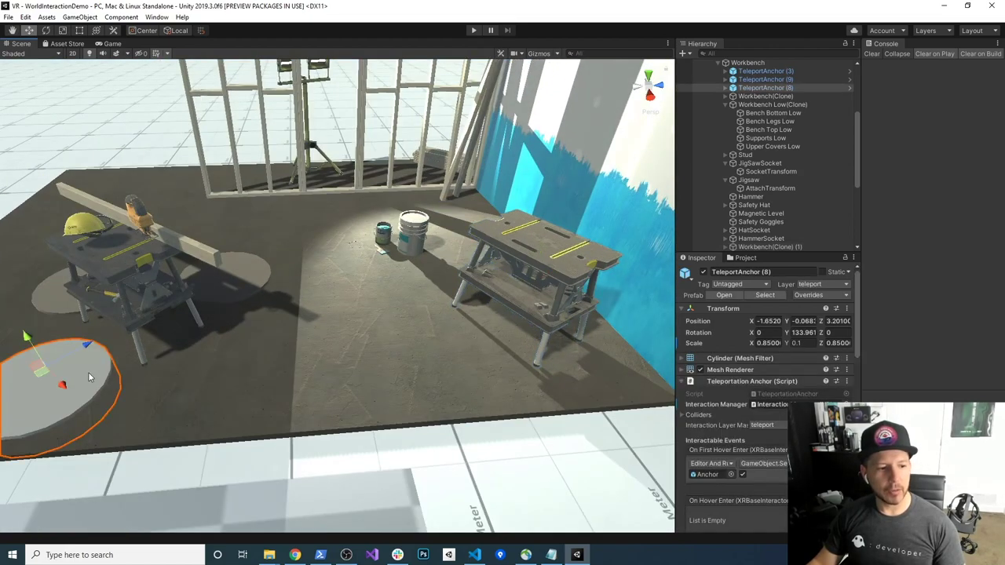
left_click(177, 32)
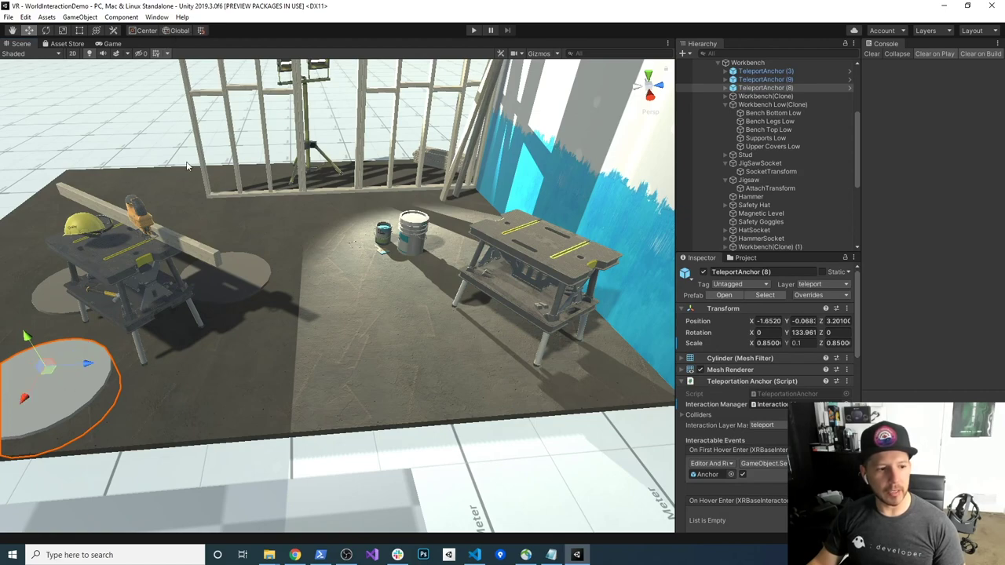
left_click_drag(107, 369, 396, 389)
left_click_drag(273, 411, 300, 404)
left_click_drag(299, 403, 376, 312, "alt")
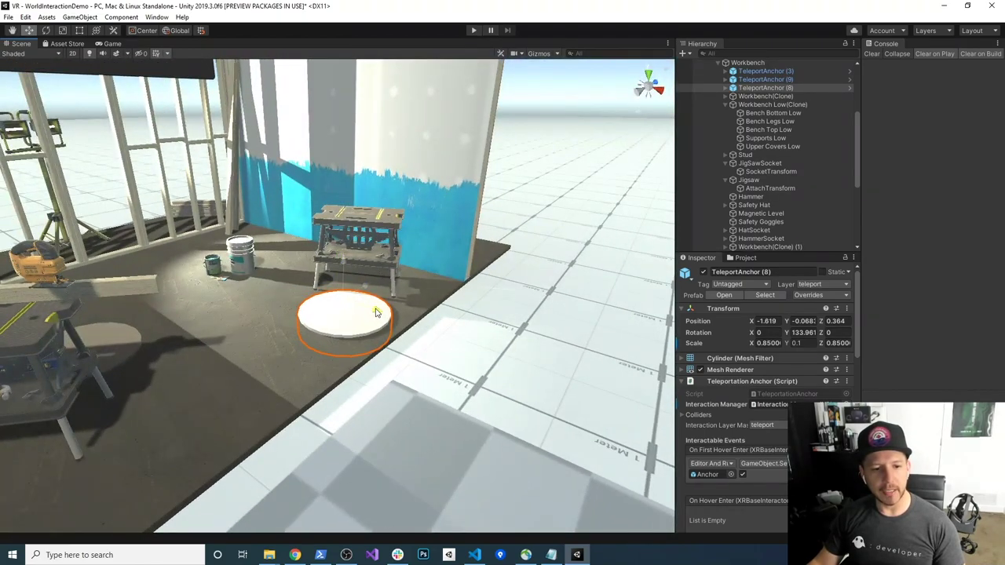
left_click_drag(425, 285, 284, 291, "alt")
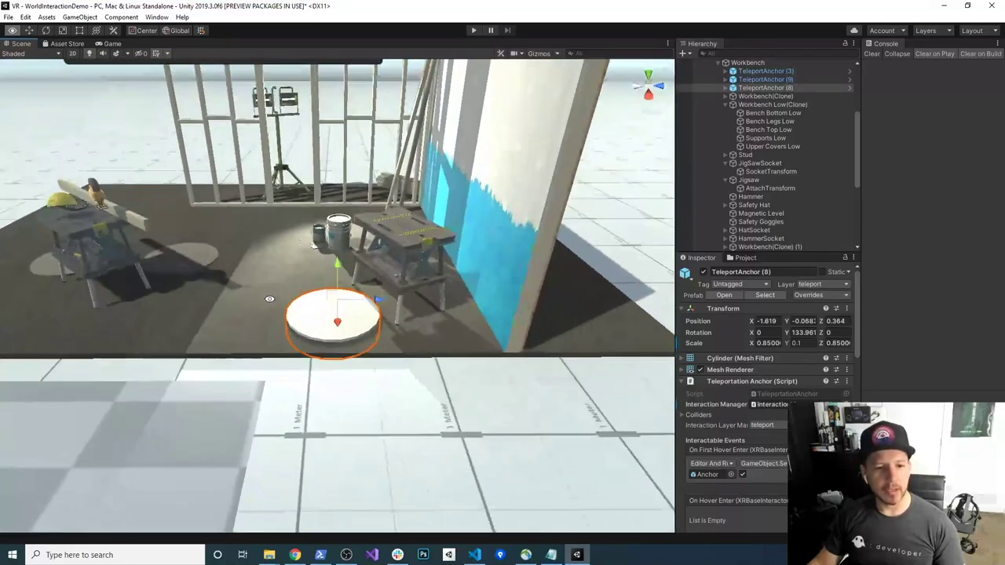
key("f")
middle_click_drag(383, 252, 359, 318)
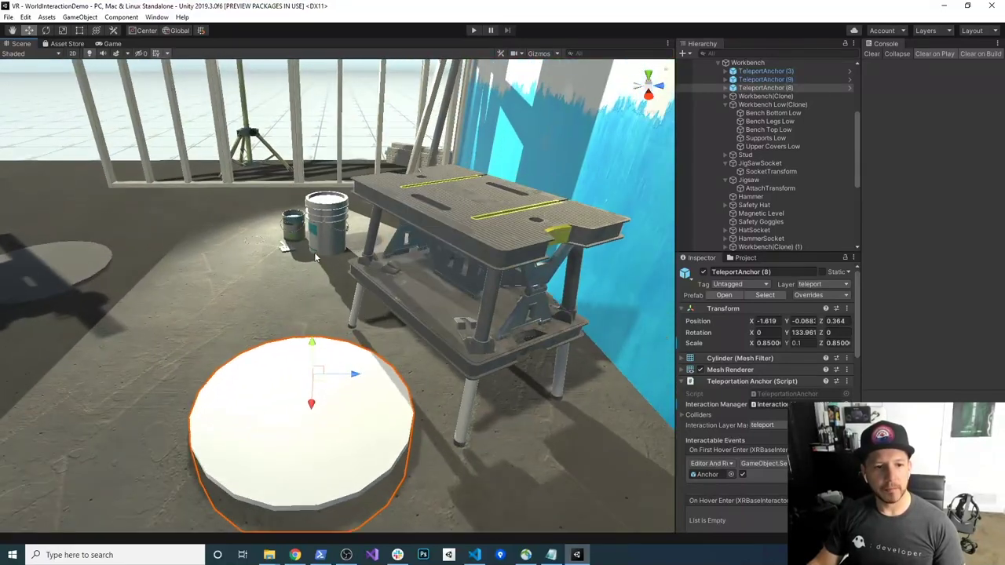
Locate the paint buckets in the scene hierarchy and collapse the SnapInteractions group
left_click(322, 228)
scroll(313, 228, "down", 3)
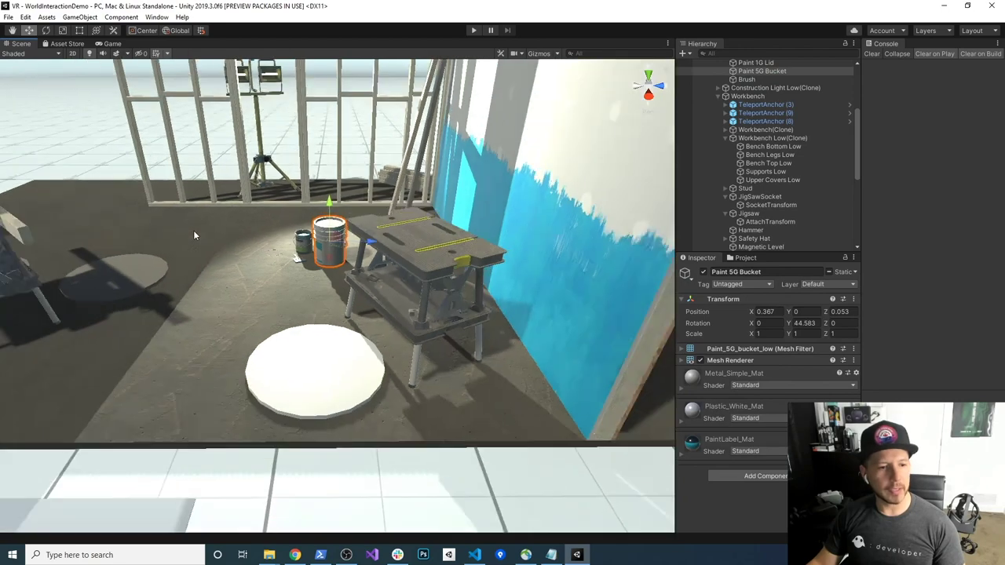
left_click(303, 238)
scroll(786, 163, "up", 5)
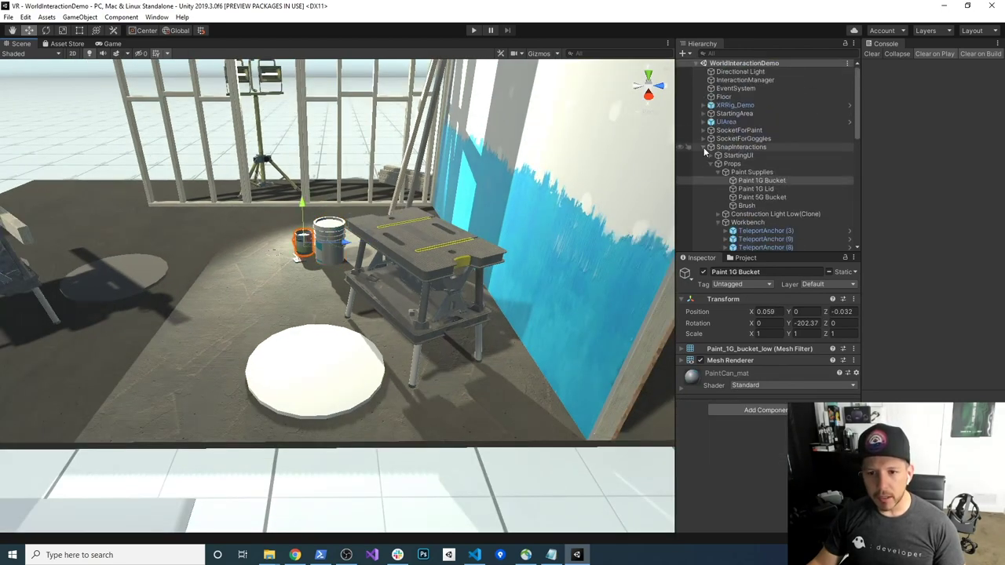
left_click(703, 147)
scroll(719, 208, "down", 1)
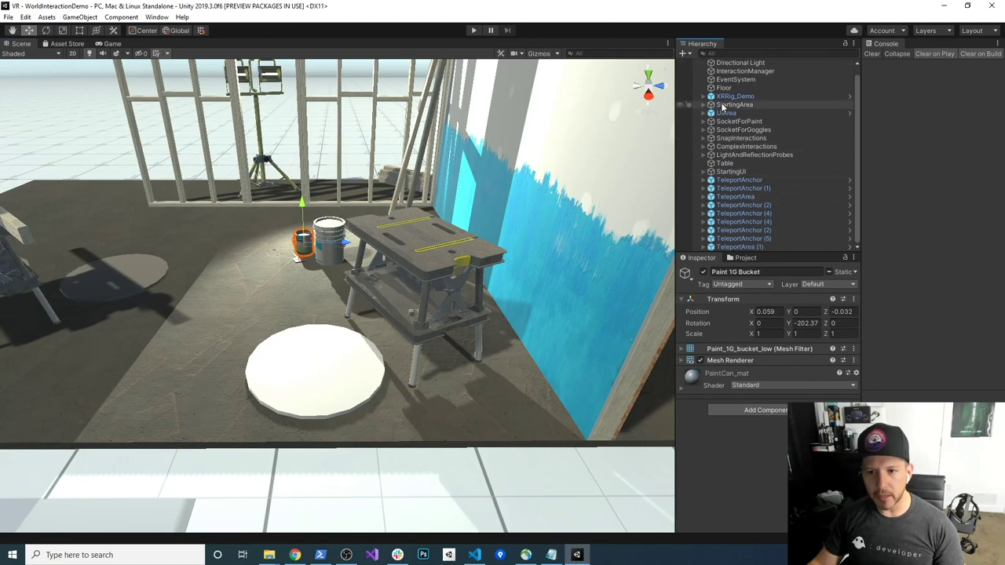
scroll(722, 203, "up", 1)
Create an empty game object in the scene and name it Environment
left_click(748, 180)
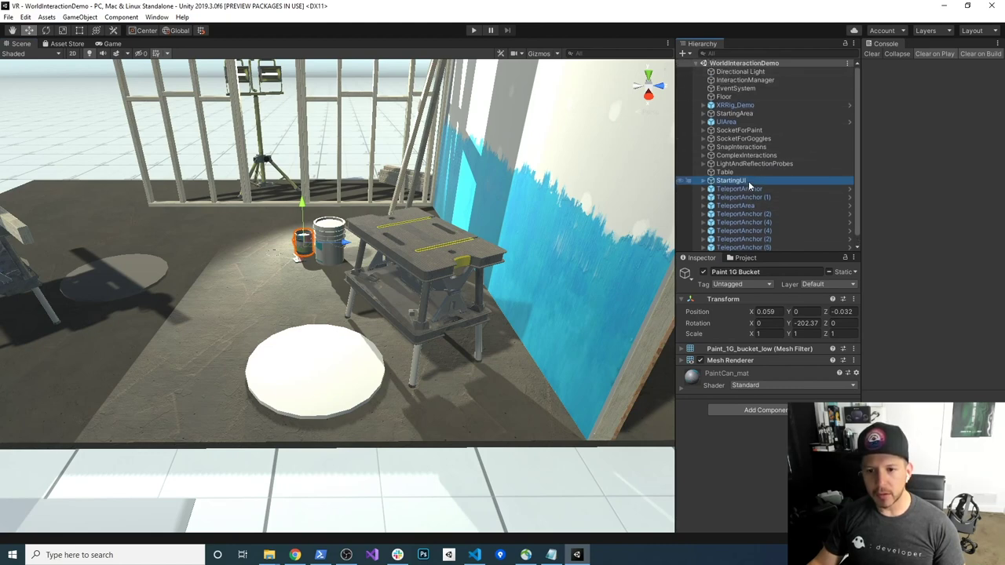
left_click(90, 20)
left_click(96, 31)
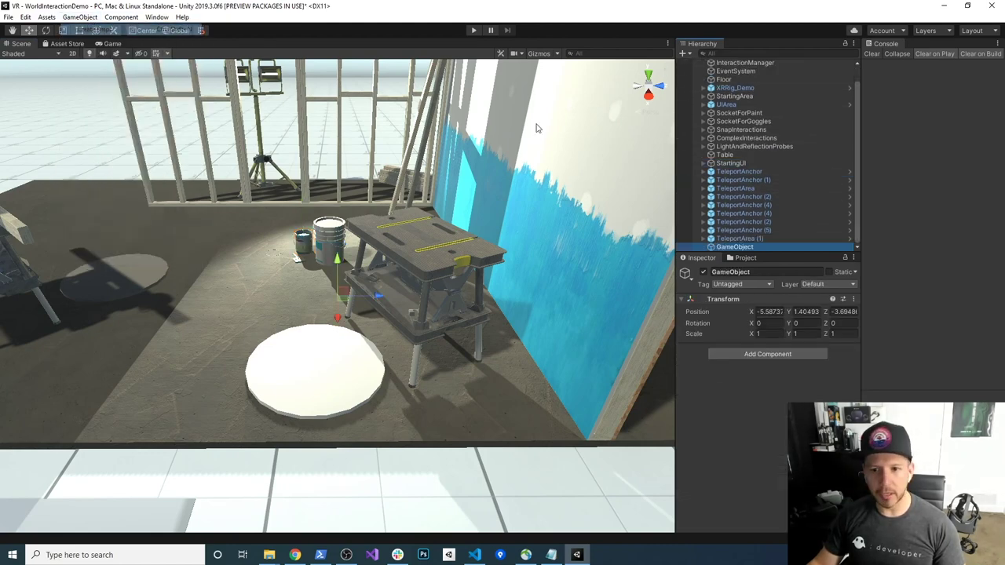
key("F2")
type("E")
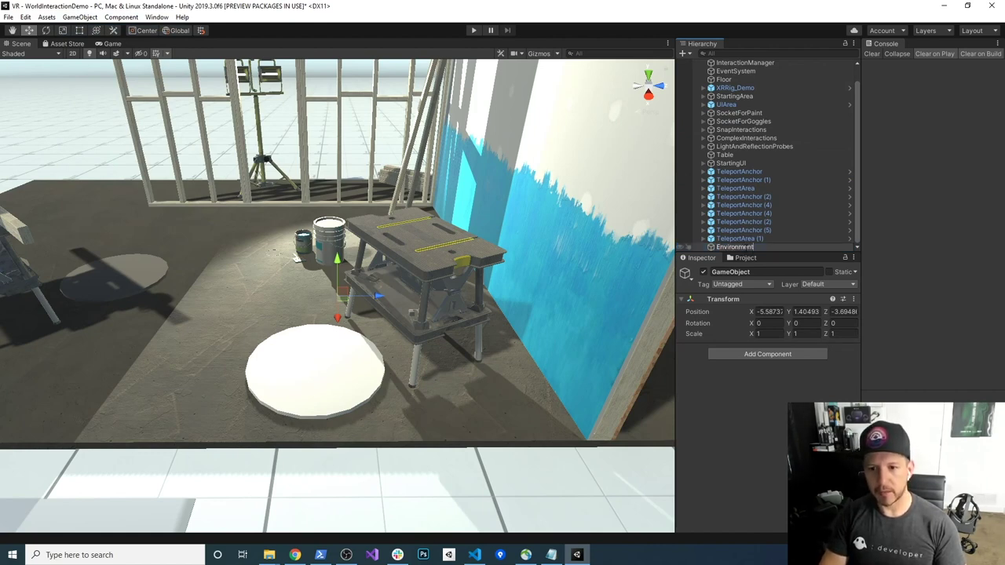
type("nvironment")
key("Return")
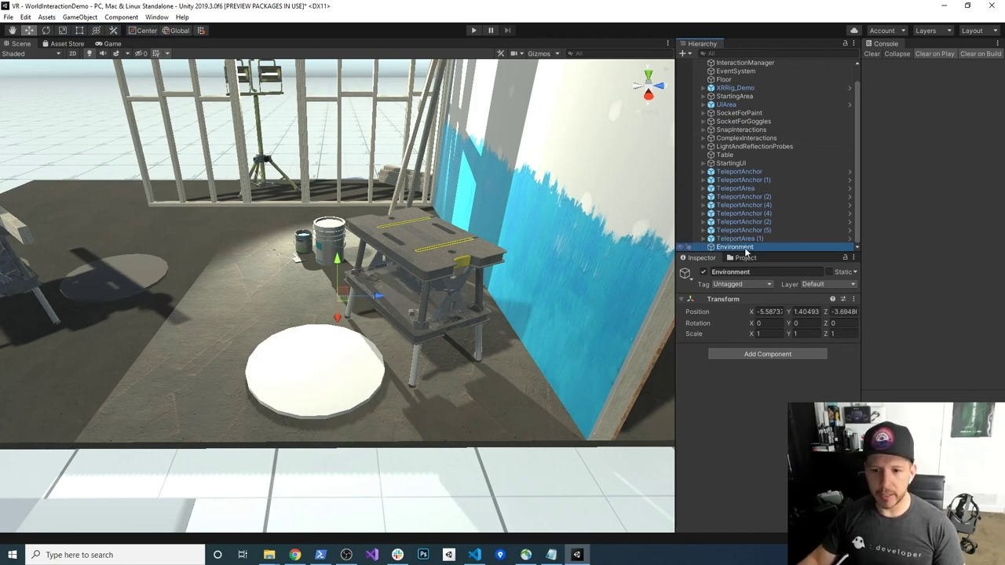
Parent all objects from SocketForPaint through TeleportArea (1) under Environment
left_click(760, 239)
scroll(758, 196, "up", 1)
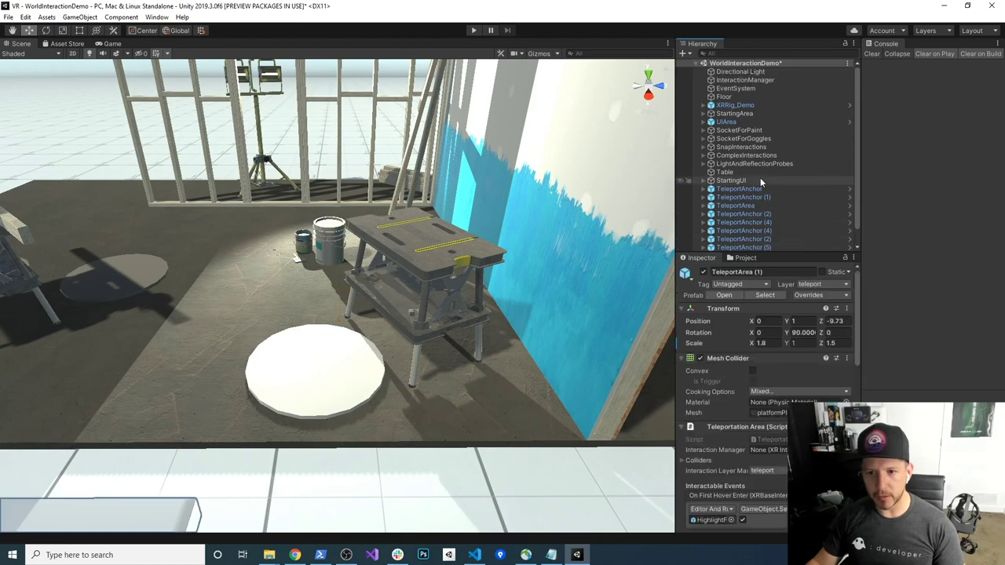
left_click(741, 131, "shift")
scroll(757, 196, "down", 1)
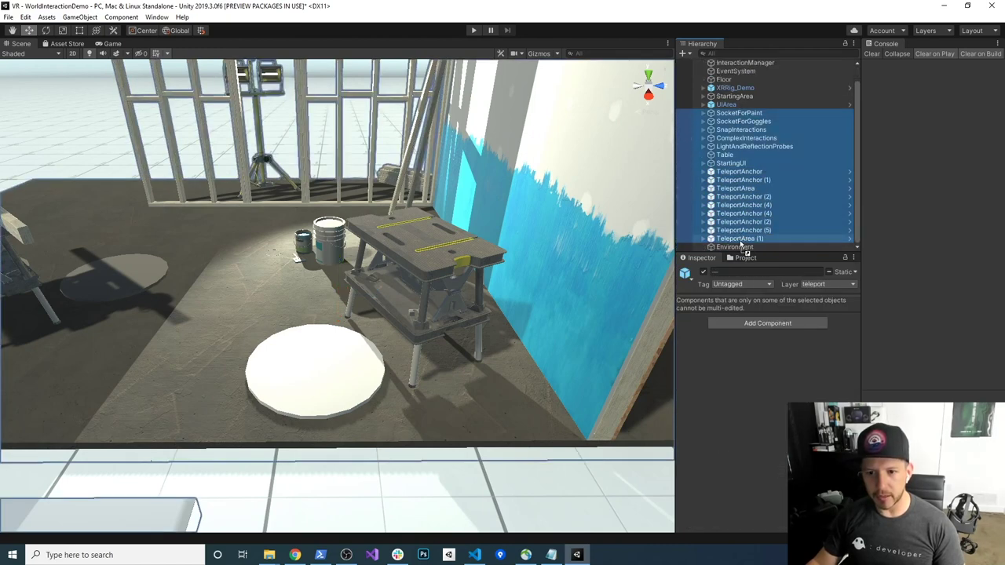
left_click_drag(735, 245, 735, 246)
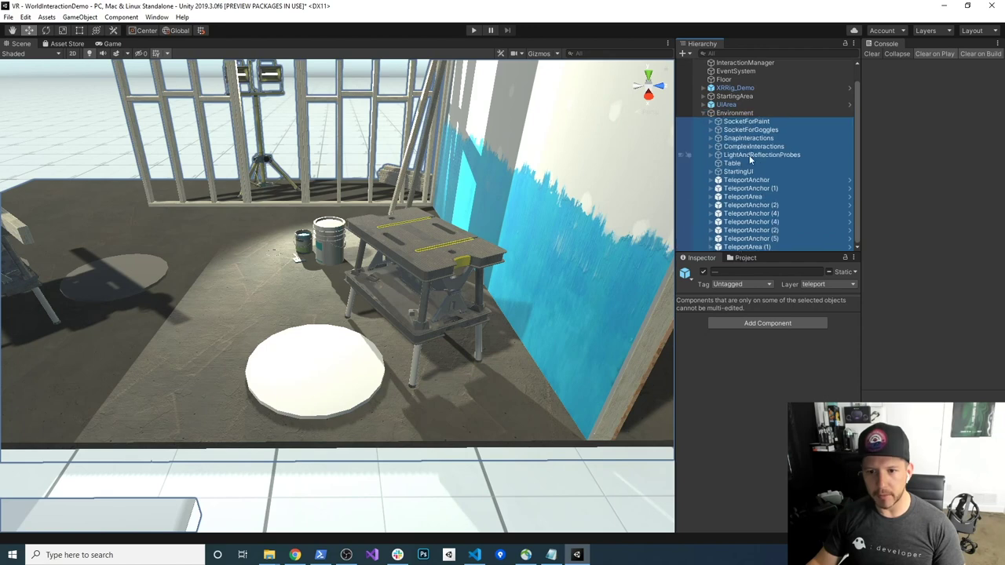
Parent Floor and StartingArea under Environment, save the scene and collapse the Environment group
scroll(746, 134, "up", 3)
left_click(742, 99)
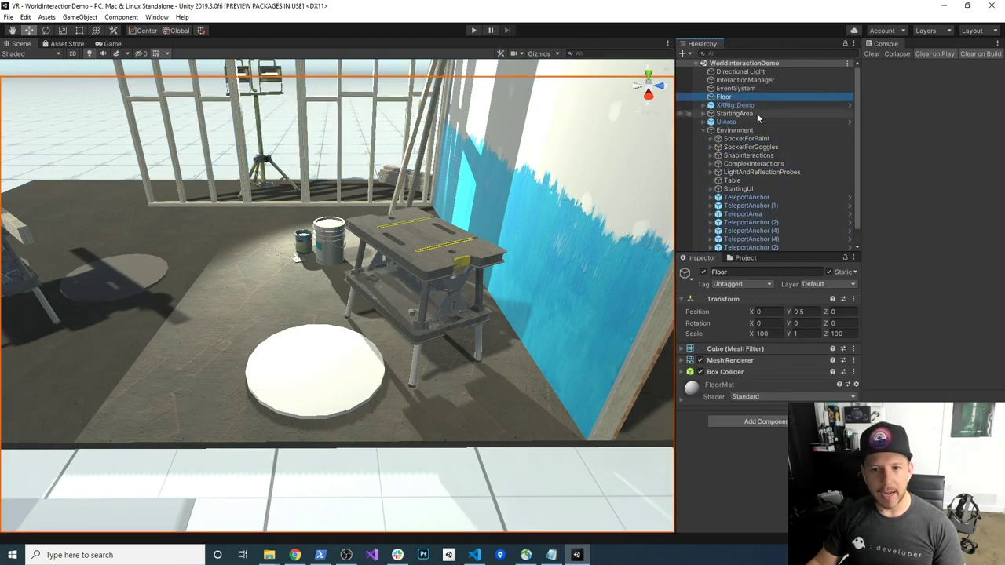
left_click_drag(738, 130, 739, 134)
left_click(739, 107)
key("f")
left_click_drag(309, 314, 615, 146, "alt")
left_click_drag(723, 107, 732, 130)
key("ctrl+s")
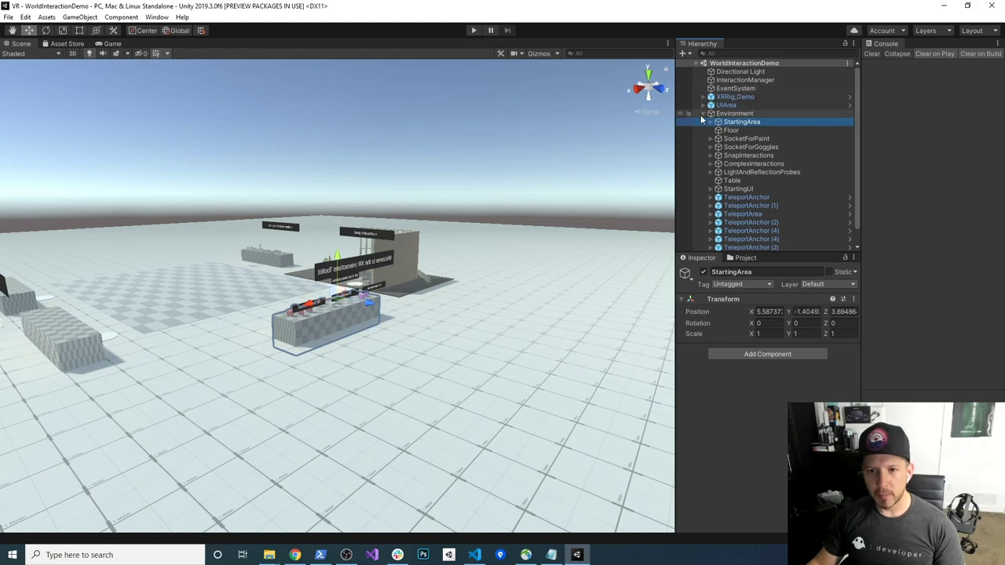
left_click(704, 114)
left_click(755, 191)
scroll(261, 371, "up", 2)
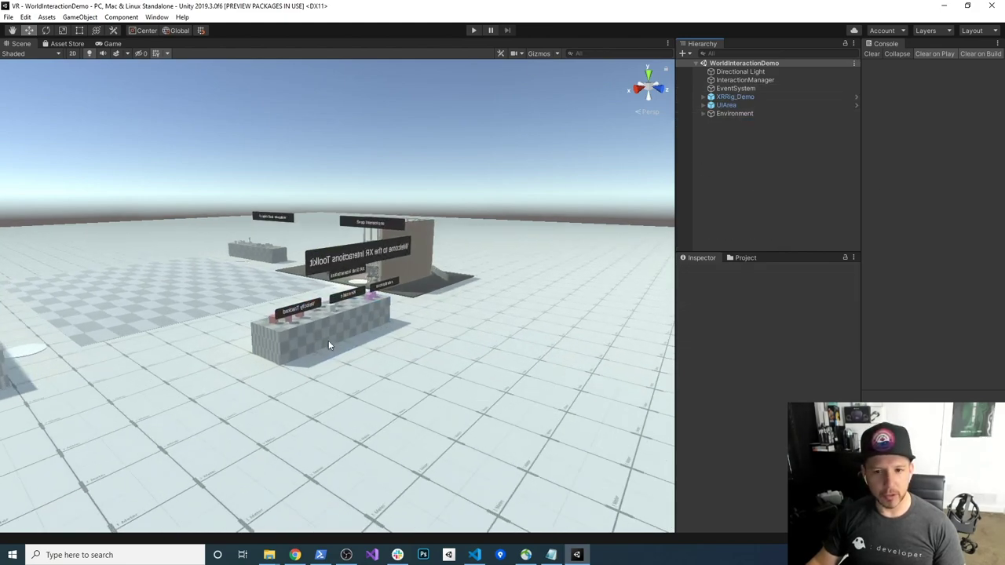
Duplicate the Paint 1G Bucket and move the copy out to the scene root above Environment
left_click_drag(274, 350, 514, 407, "alt")
left_click(141, 275)
key("f")
middle_click_drag(270, 283, 292, 278)
left_click(257, 242)
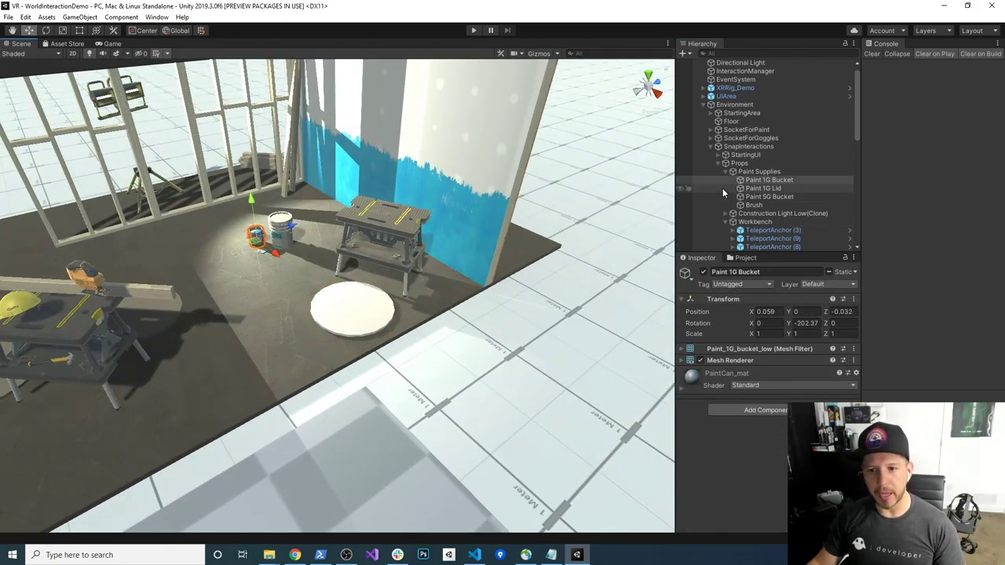
key("ctrl+d")
left_click_drag(771, 219, 759, 99)
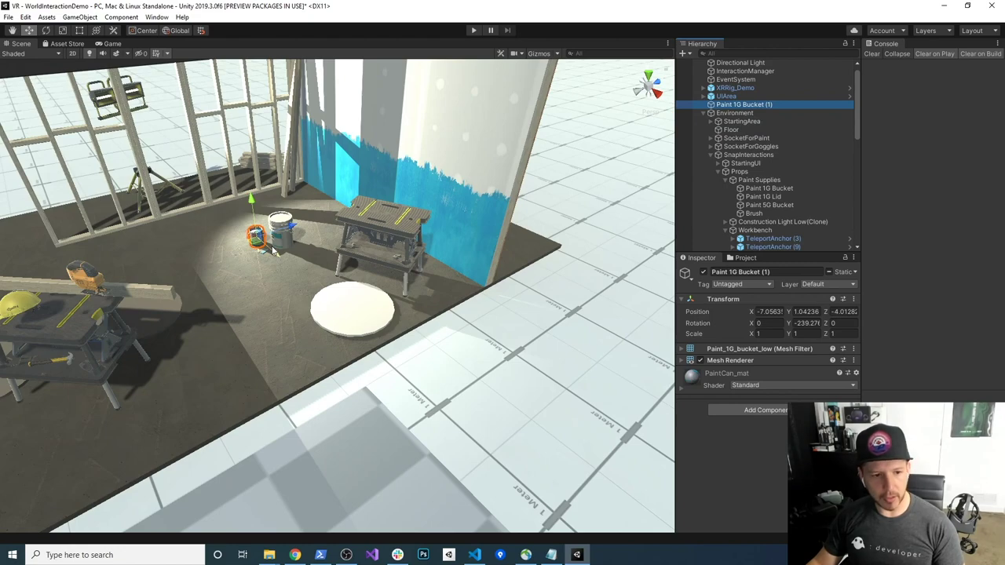
Place the copied paint bucket on top of the new workbench at about X -5.69, Y 1.88, Z -3.34
mouse_move(257, 242)
left_mouse_down()
mouse_move(271, 236)
mouse_move(345, 271)
mouse_move(373, 217)
mouse_move(366, 208)
mouse_move(379, 251)
left_mouse_up()
key("f")
left_click_drag(307, 349, 427, 265, "alt")
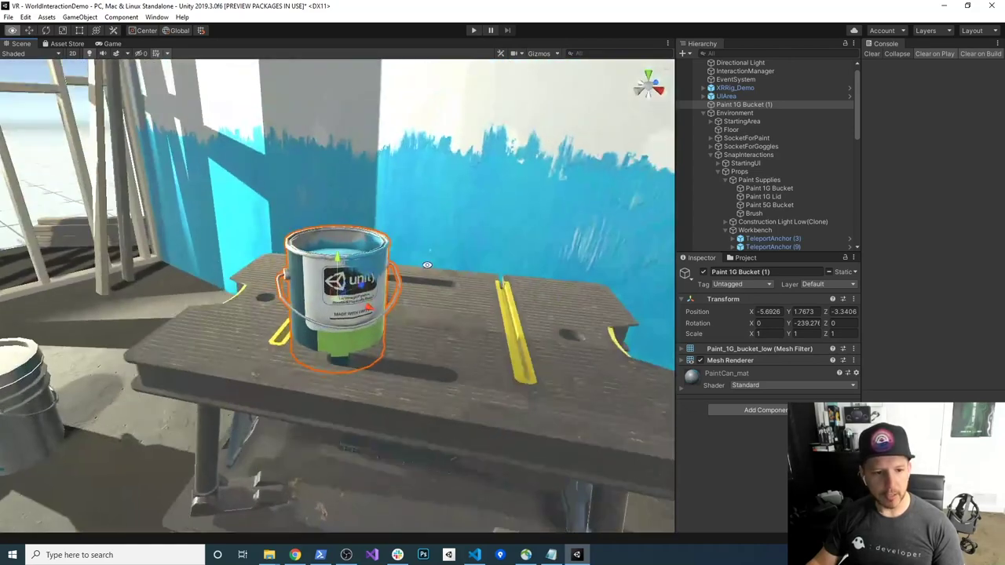
left_click_drag(338, 268, 338, 202)
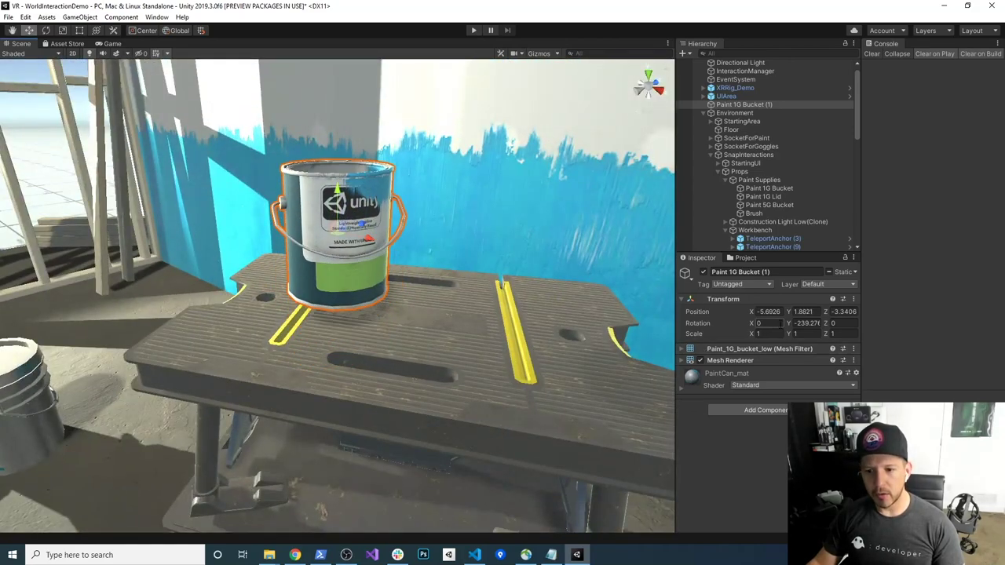
Reset the copied bucket's Y rotation to 0 and turn it to about 135 degrees
type("0")
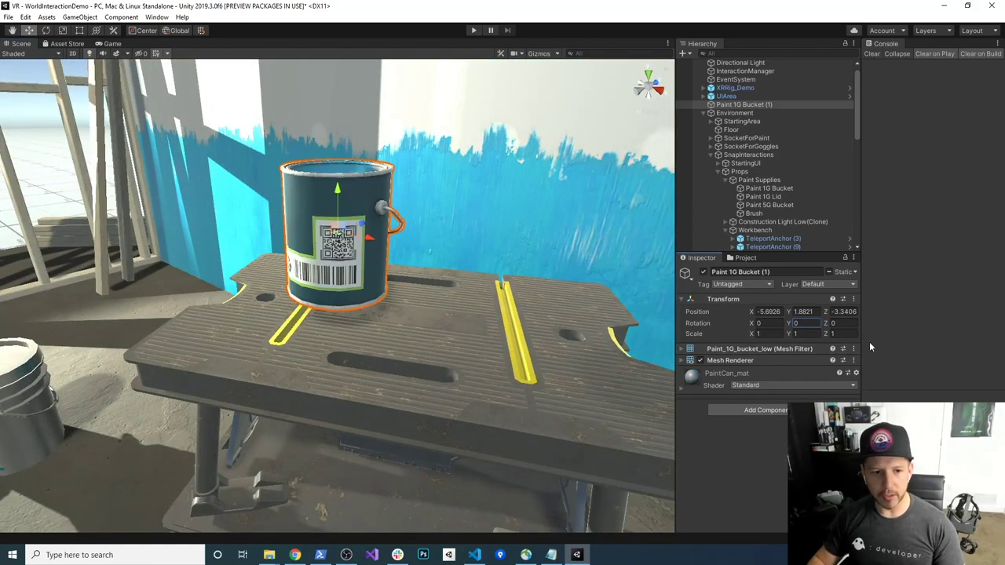
left_click_drag(435, 292, 526, 307, "alt")
key("e")
mouse_move(360, 245)
left_mouse_down()
mouse_move(233, 245)
mouse_move(249, 245)
left_mouse_up()
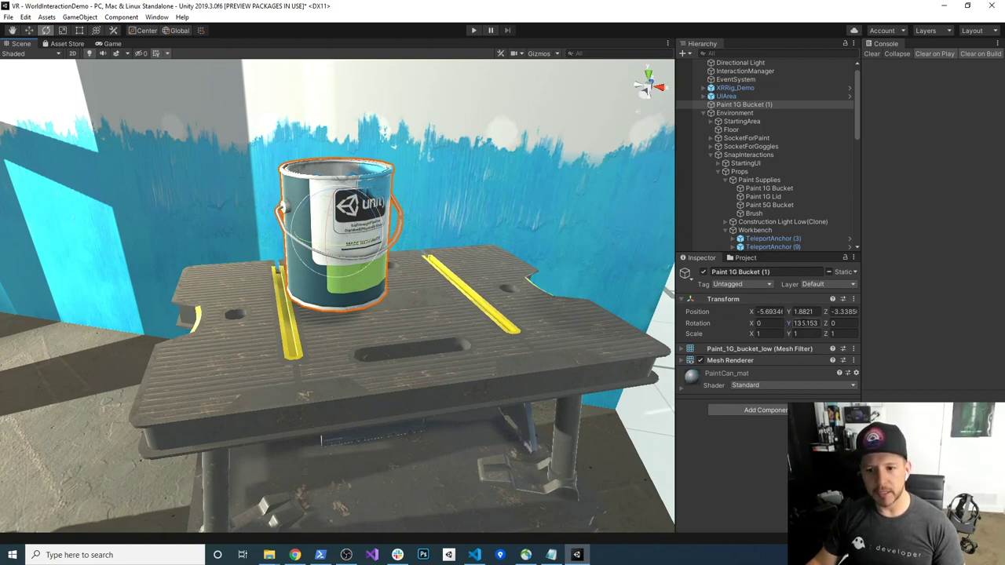
Set the copied paint bucket's Y rotation to 0 and rename the object Paint
type("0")
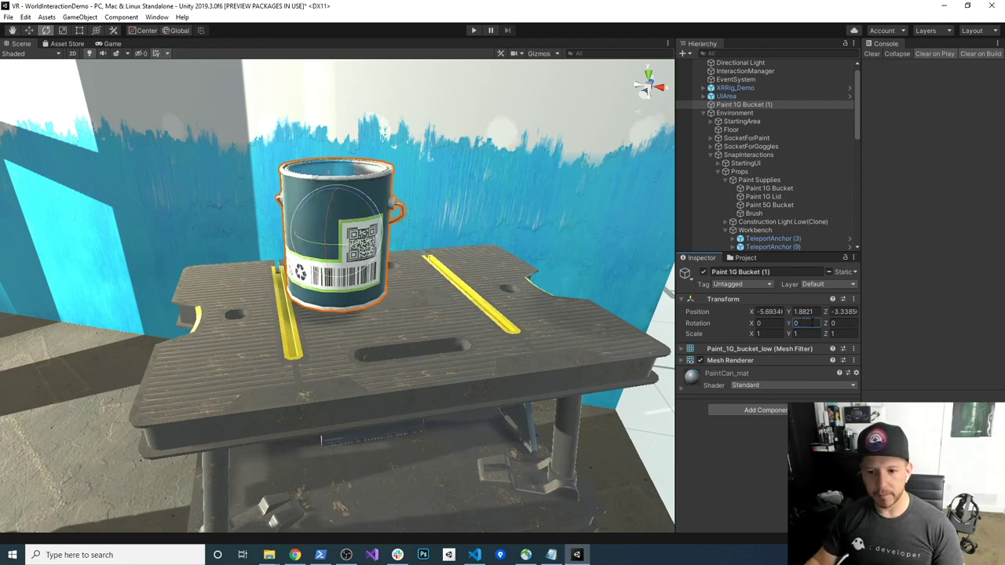
scroll(446, 282, "down", 8)
left_click(741, 99)
left_click(740, 105)
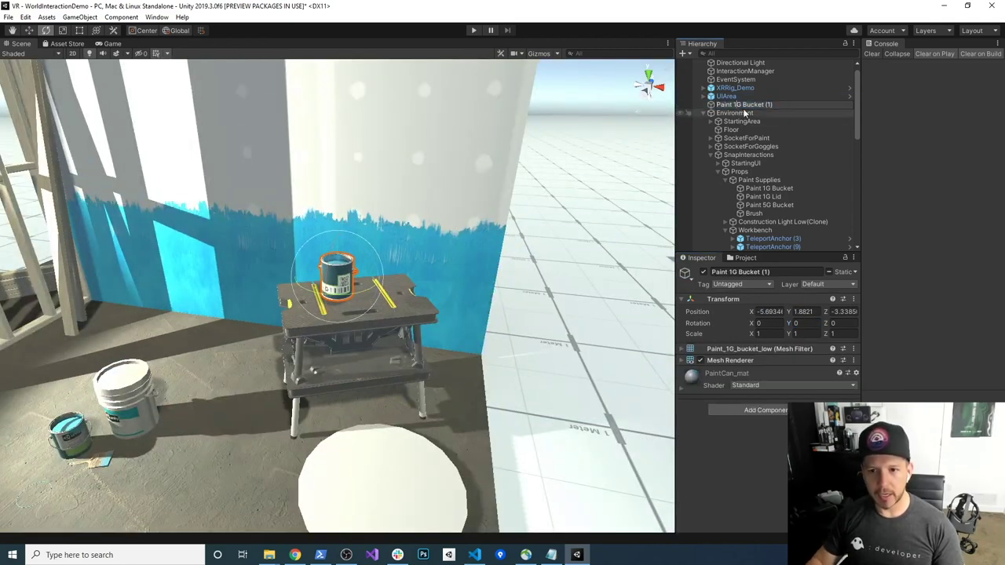
key("Return")
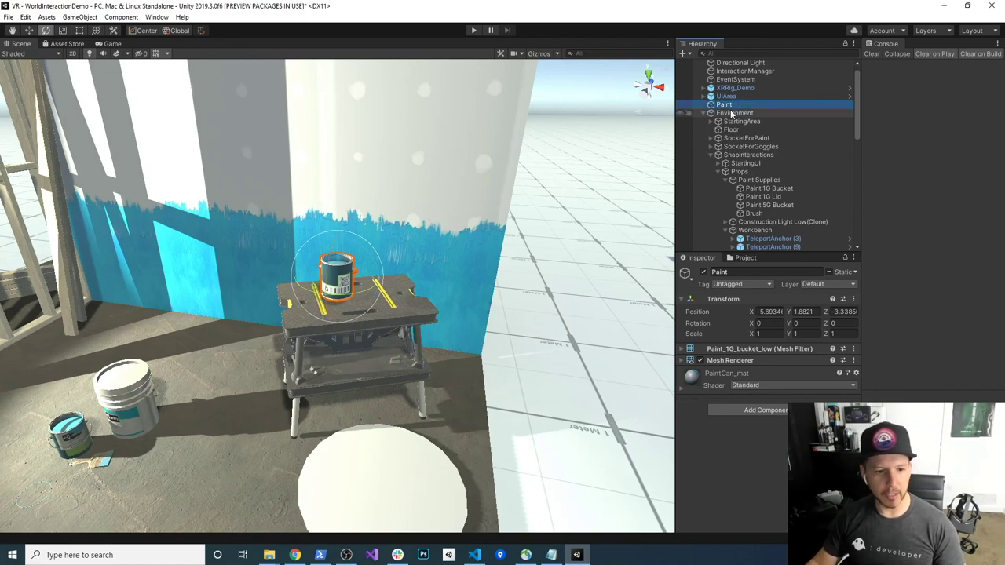
Duplicate the hammer on the first workbench and move the copy out to the scene root above Environment
scroll(420, 336, "down", 5)
middle_click_drag(386, 337, 525, 181)
middle_click_drag(288, 354, 239, 355)
left_click(323, 325)
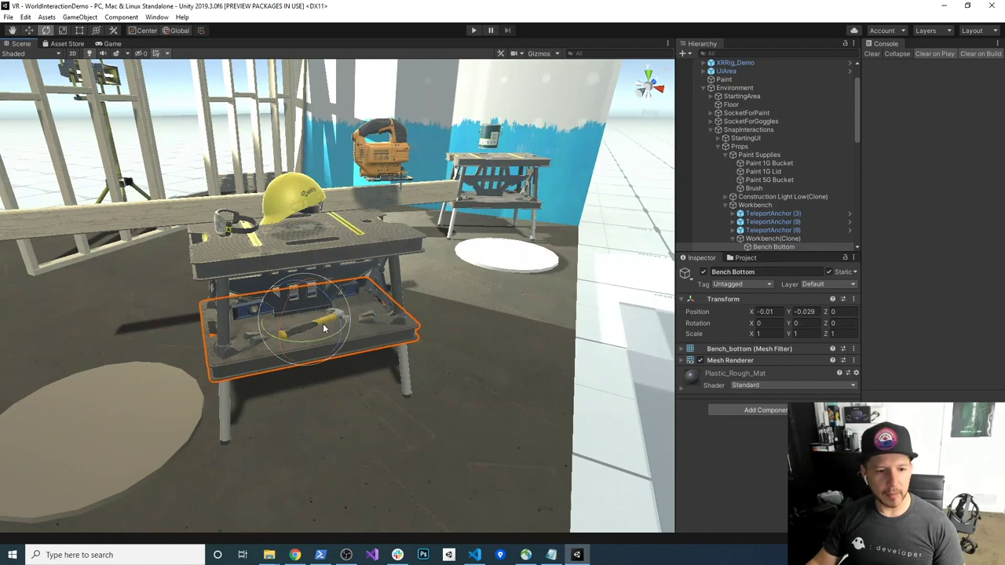
left_click(328, 323)
left_click(336, 320)
key("w")
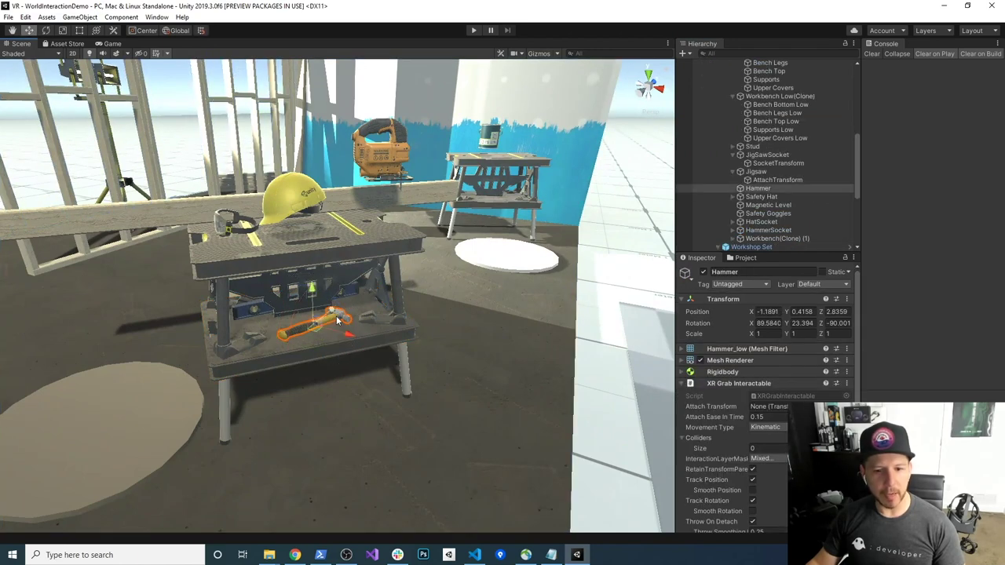
key("ctrl+d")
mouse_move(762, 248)
left_mouse_down()
mouse_move(795, 55)
mouse_move(789, 100)
mouse_move(754, 105)
left_mouse_up()
Rename the duplicated hammer to Hammer and save the scene
left_click(759, 105)
key("BackSpace")
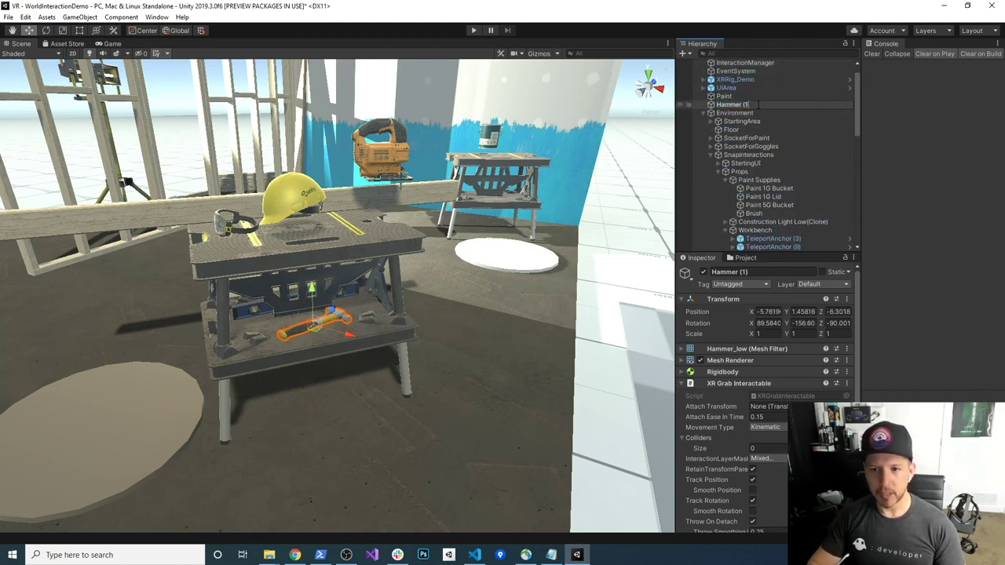
key("Return")
key("ctrl+s")
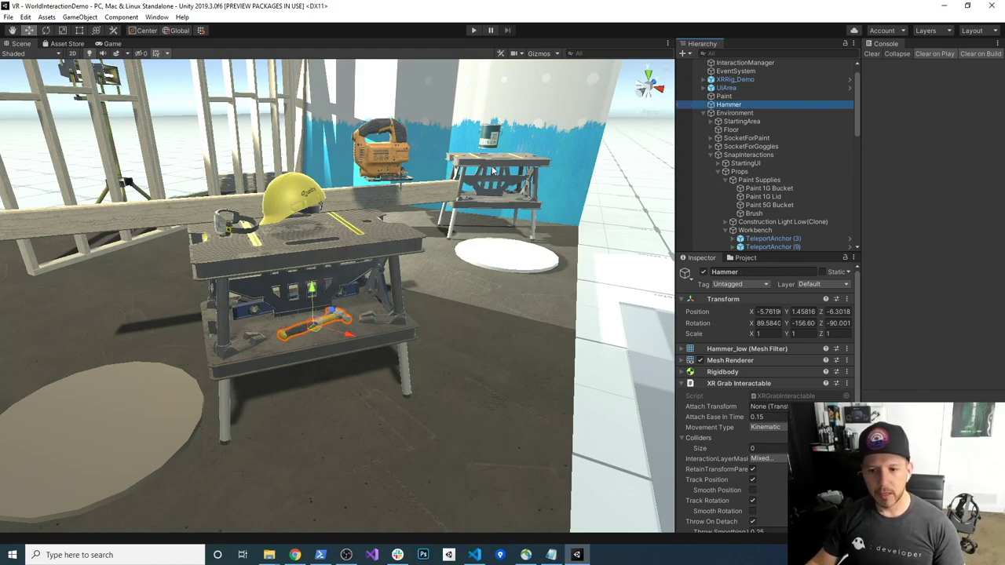
Place the copied hammer on top of the second workbench at about X -5.39, Y 1.86, Z -3.14
left_click_drag(454, 223, 354, 288, "alt")
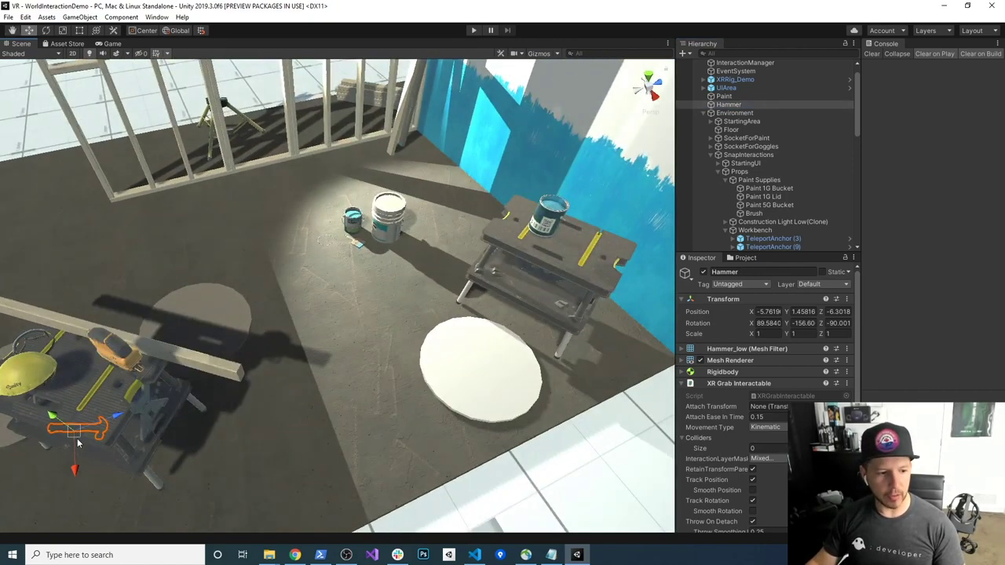
left_click_drag(76, 439, 575, 245)
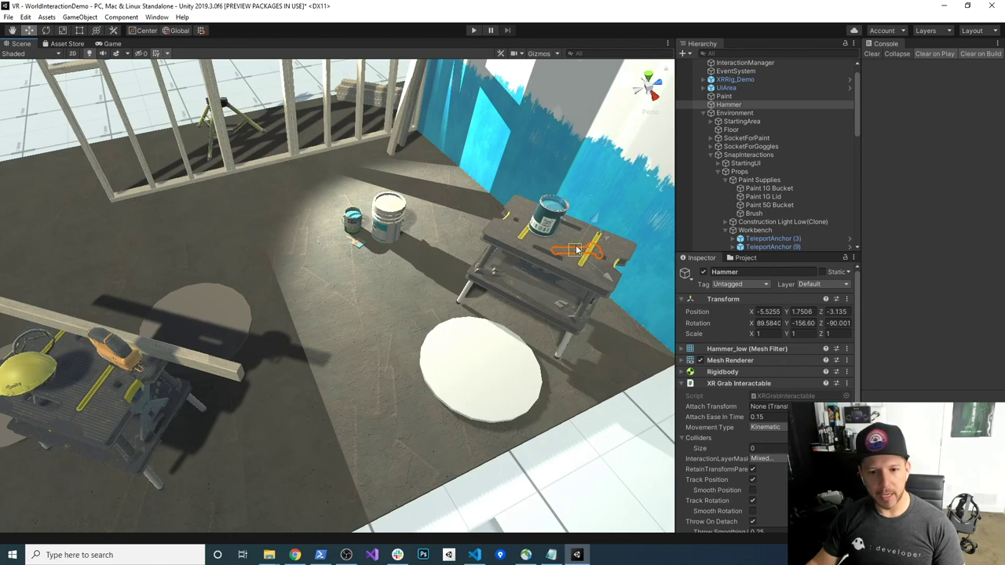
key("f")
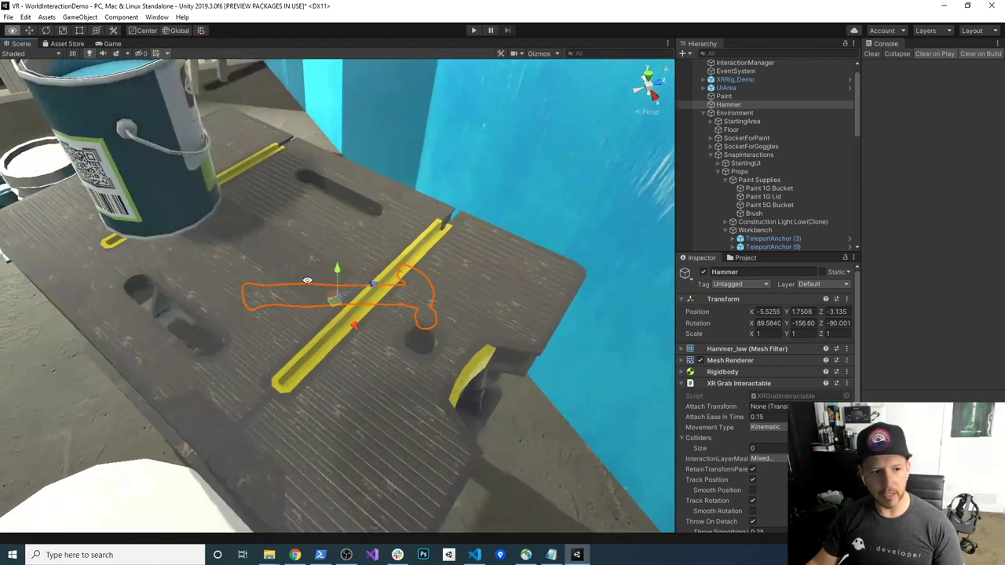
left_click_drag(307, 279, 415, 267, "alt")
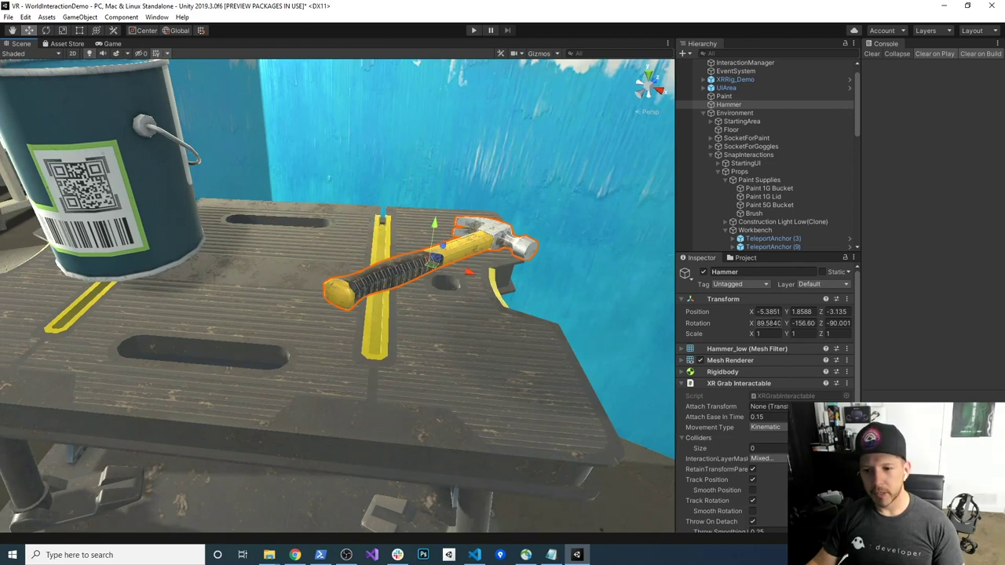
Set the hammer's X, Y and Z rotation to 0
type("00")
key("Tab")
type("0")
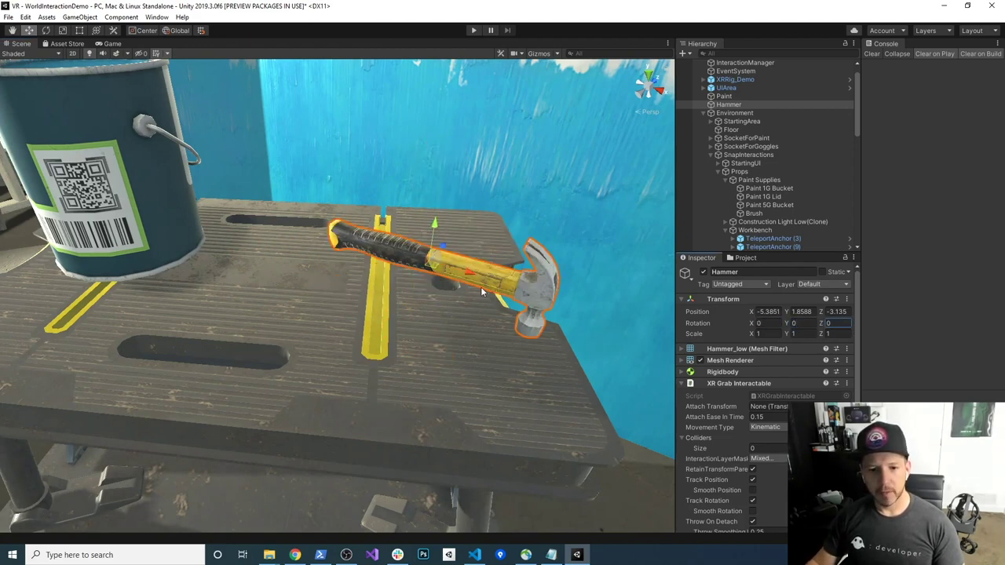
Try the hammer upright with a Z rotation of 90, raise it to about Y 1.97 and set its Z rotation back to 0
type("e")
left_click_drag(455, 259, 333, 208)
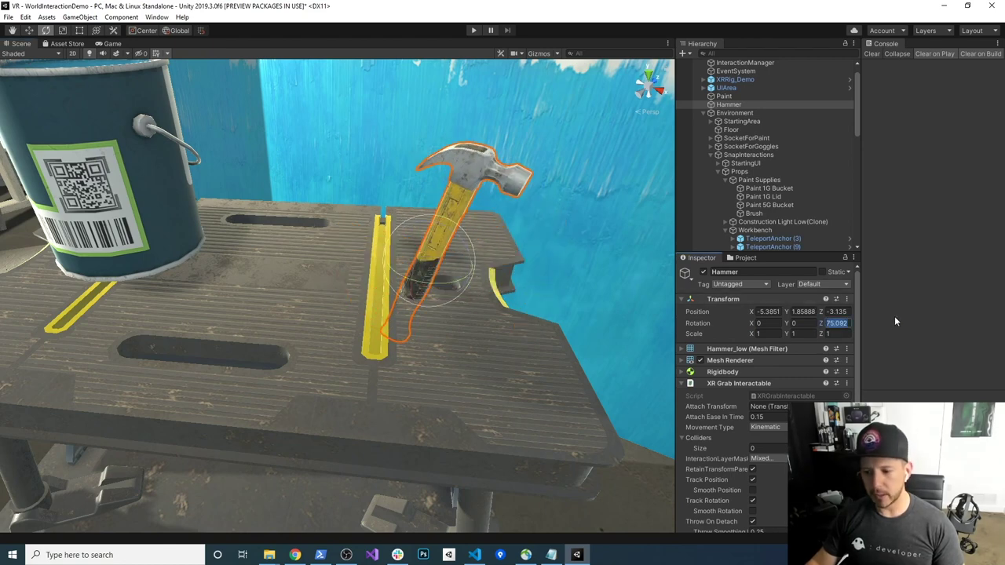
type("90w")
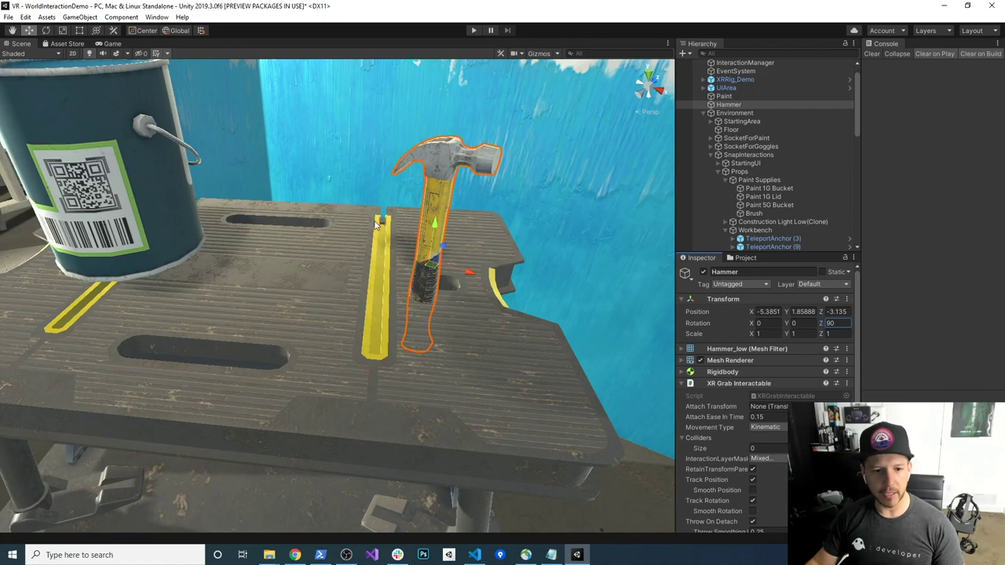
left_click_drag(434, 228, 442, 166)
scroll(452, 199, "down", 5)
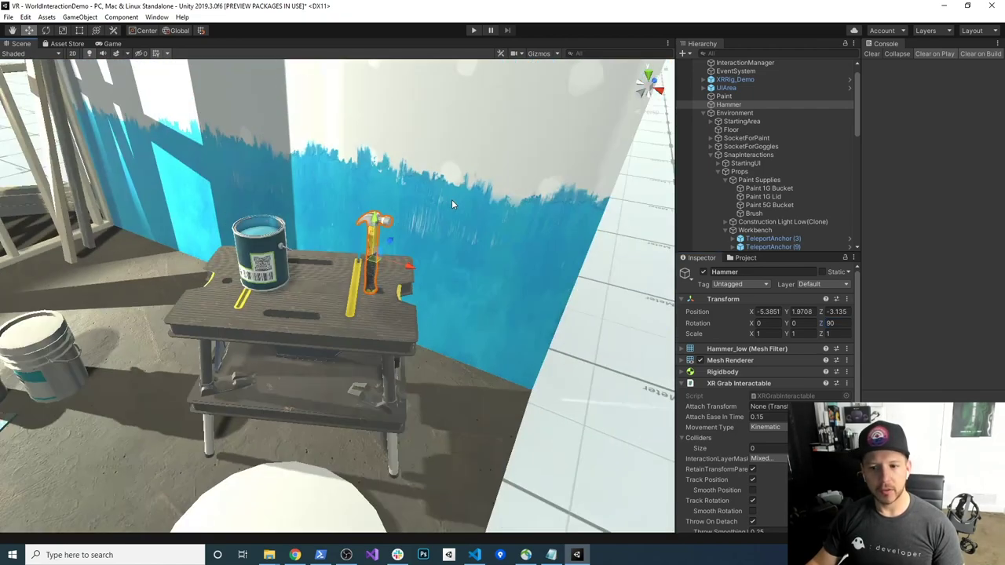
scroll(451, 199, "up", 2)
scroll(439, 216, "down", 1)
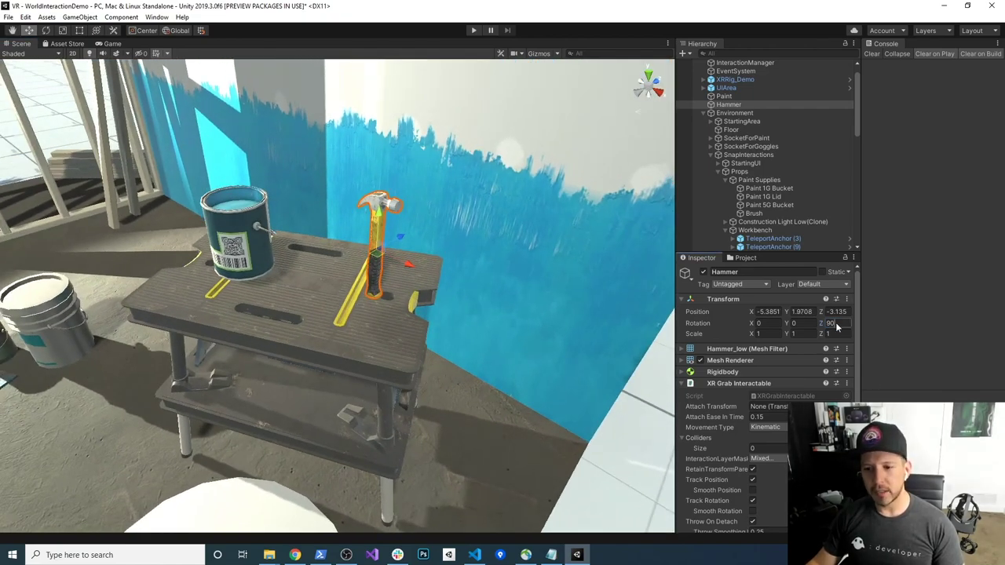
type("0")
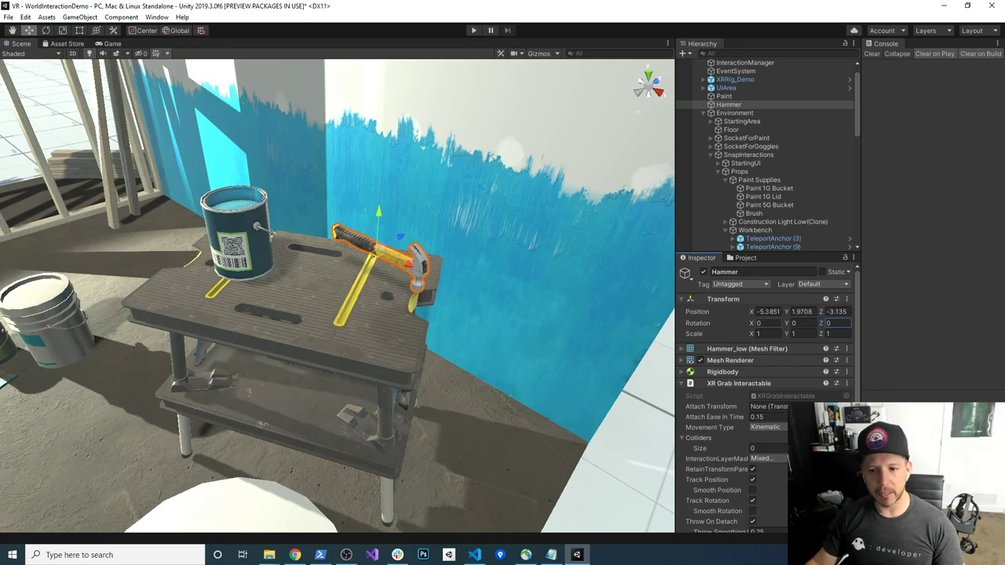
middle_click_drag(274, 309, 277, 309)
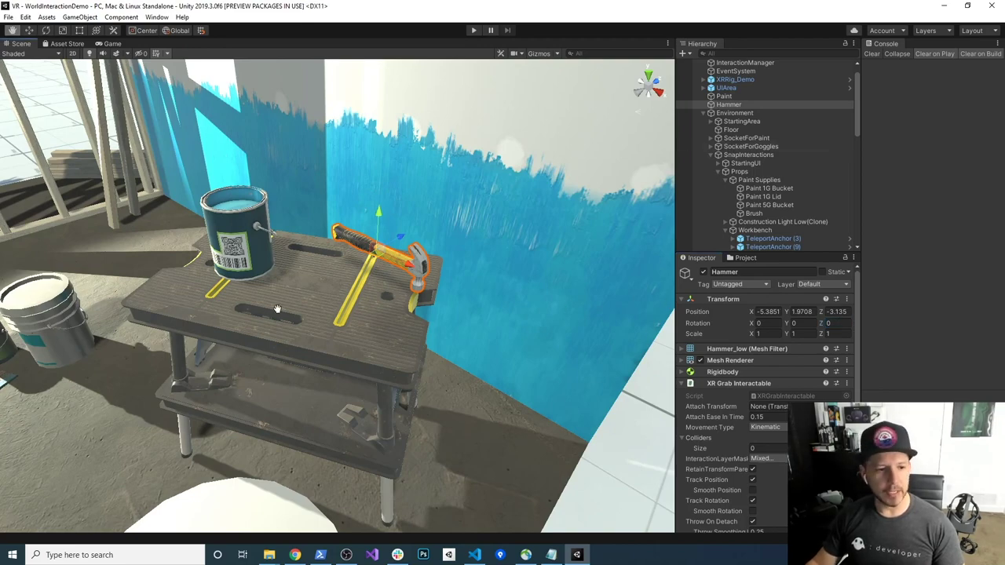
Shift the paint bucket along the workbench to about X -5.75
mouse_move(400, 235)
left_mouse_down()
mouse_move(428, 228)
mouse_move(236, 247)
left_mouse_up()
left_click(231, 250)
mouse_move(271, 245)
left_mouse_down()
mouse_move(256, 239)
mouse_move(469, 243)
left_mouse_up()
right_click_drag(469, 243, 486, 237)
left_click_drag(488, 237, 372, 314, "alt")
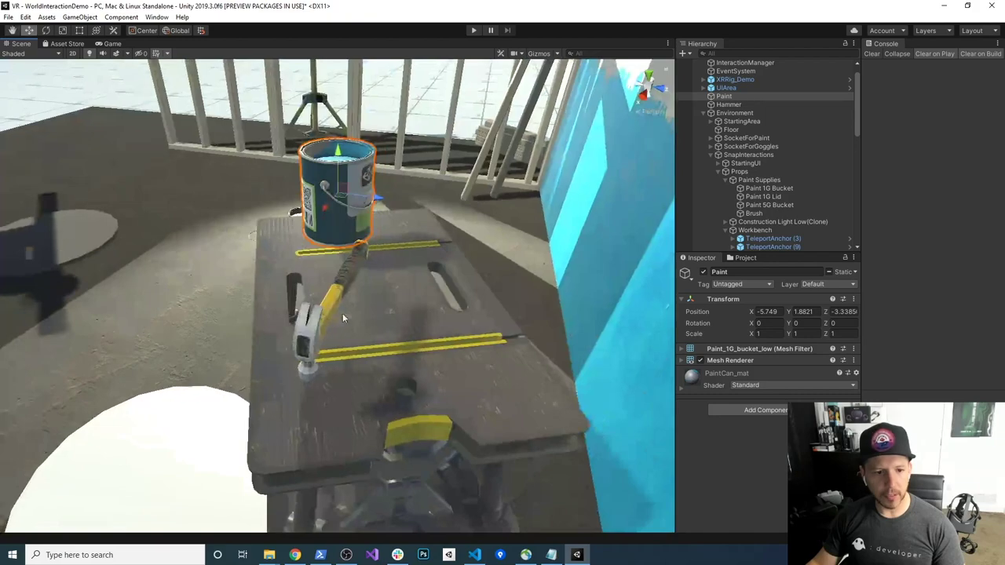
Move the hammer and bucket together to about Z -3.16 and -3.28, and shift the hammer to about X -5.45
left_click(320, 310)
left_click(355, 196, "shift")
mouse_move(353, 233)
left_mouse_down()
mouse_move(376, 244)
mouse_move(282, 259)
mouse_move(291, 252)
left_mouse_up()
left_click_drag(254, 312, 611, 256, "alt")
left_click(575, 246)
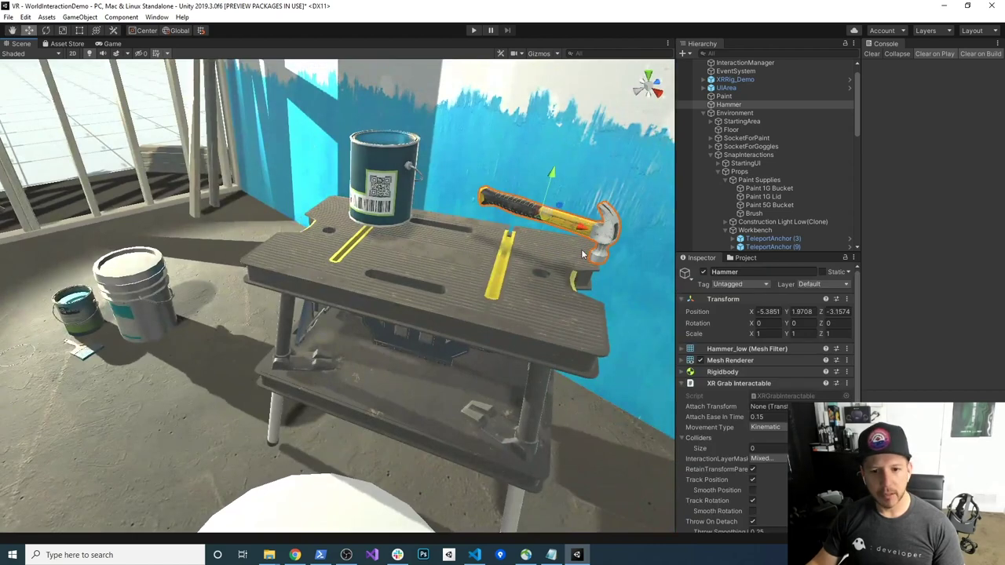
left_click_drag(571, 226, 557, 223)
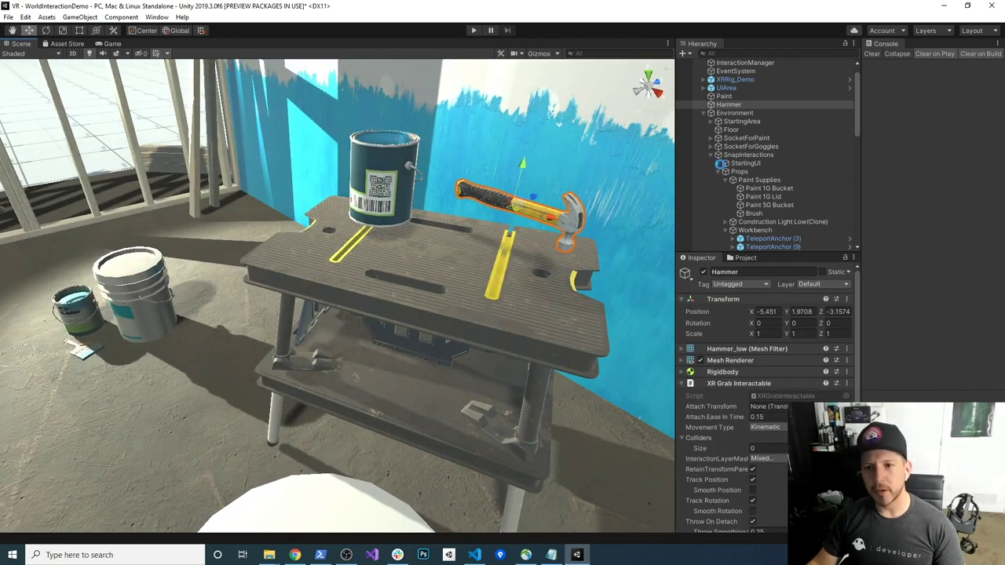
Collapse Environment and remove the XR Grab Interactable, Box Collider and Rigidbody components from the copied hammer
left_click(704, 113)
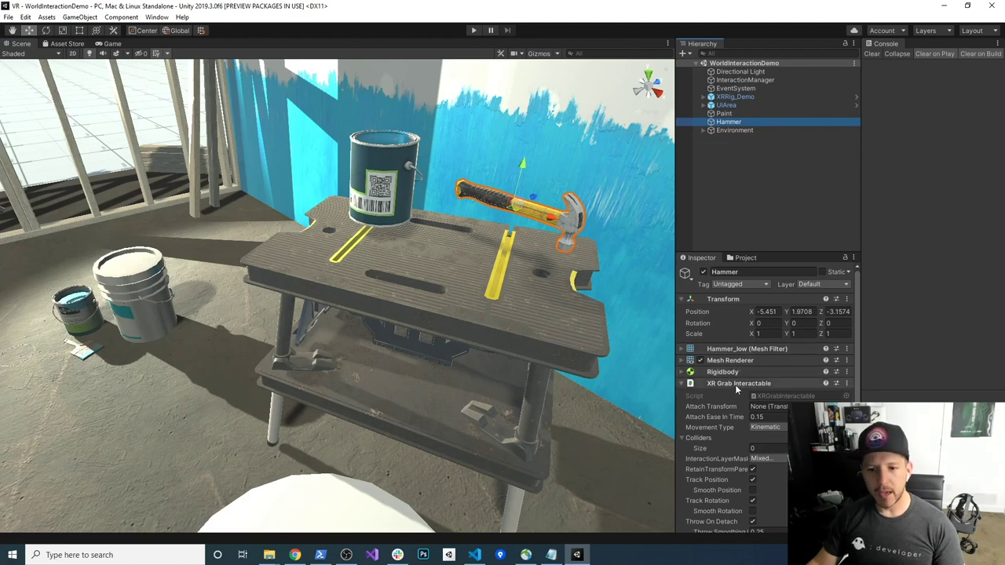
scroll(736, 384, "down", 2)
scroll(853, 387, "up", 2)
left_click(848, 384)
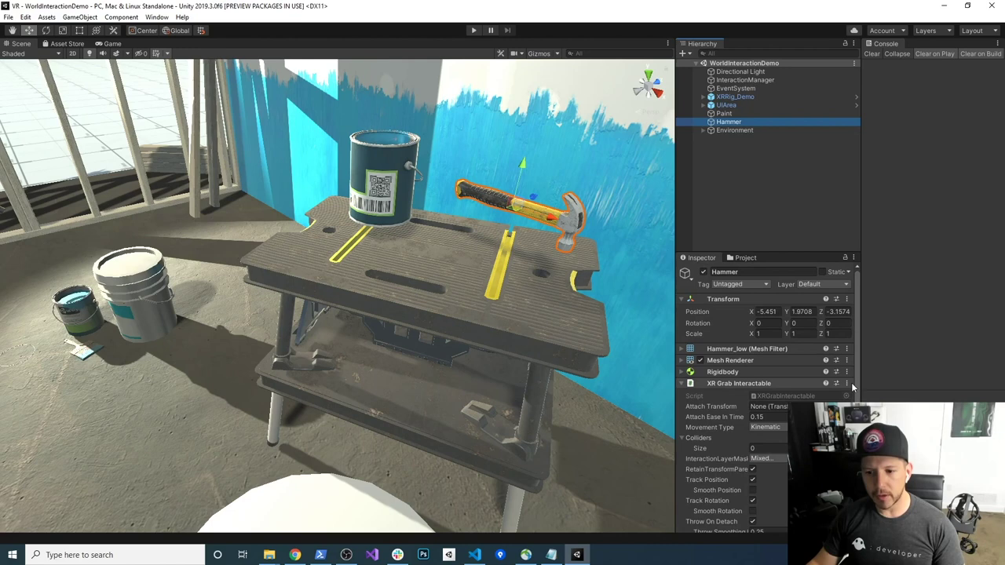
left_click(875, 415)
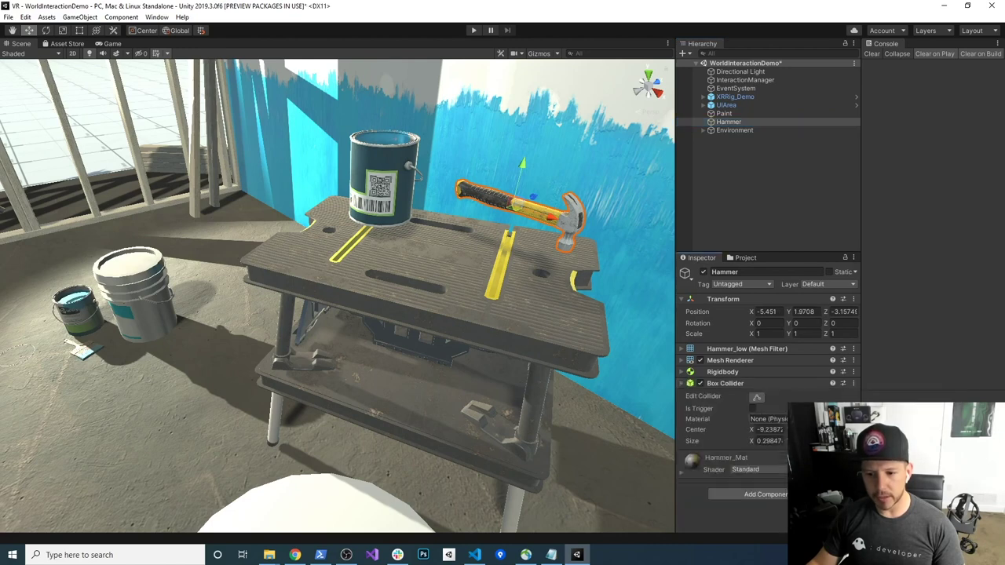
left_click(853, 383)
left_click(875, 413)
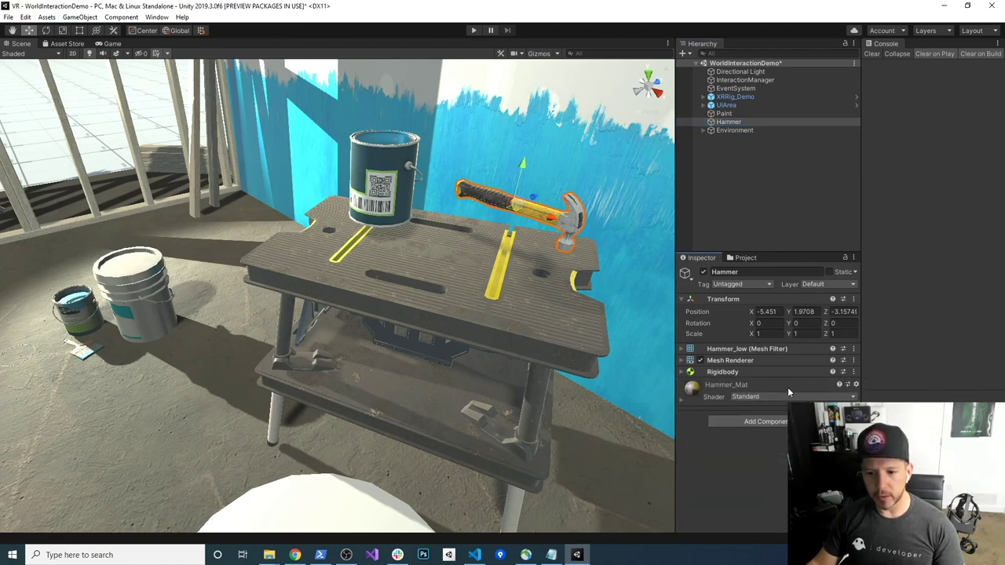
left_click(853, 371)
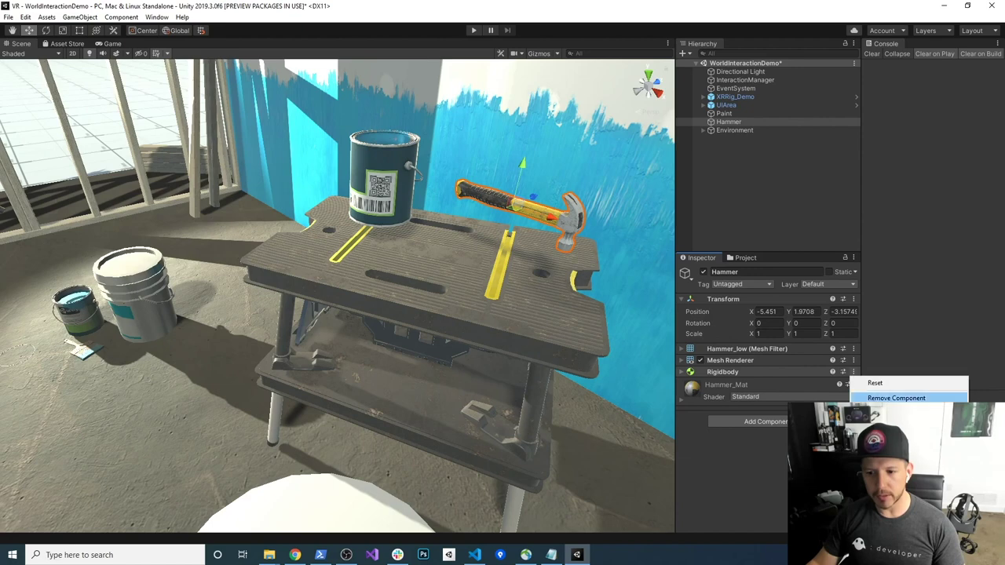
left_click(875, 398)
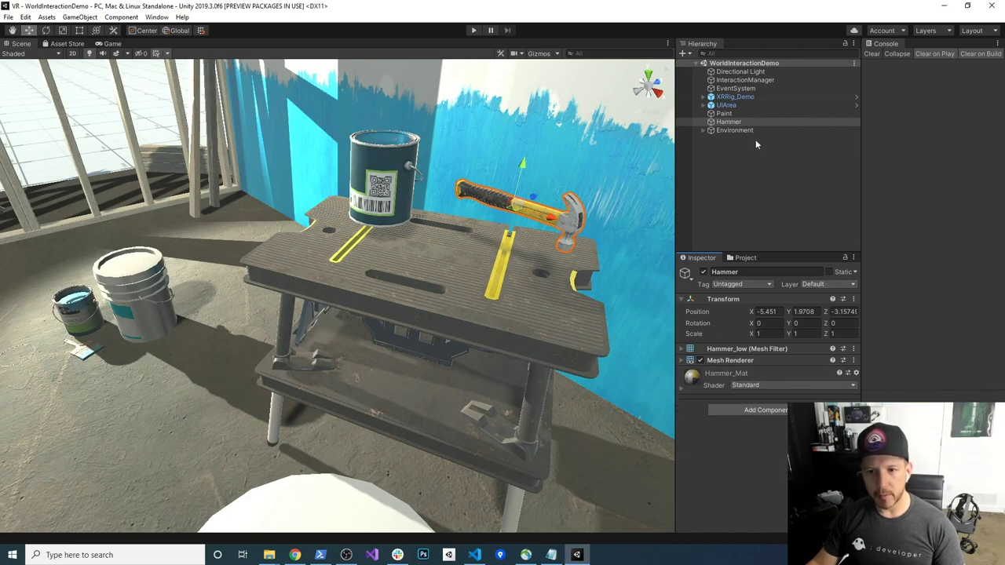
Create an empty object, duplicate it, and parent one under Paint and the other under Hammer
left_click(737, 115)
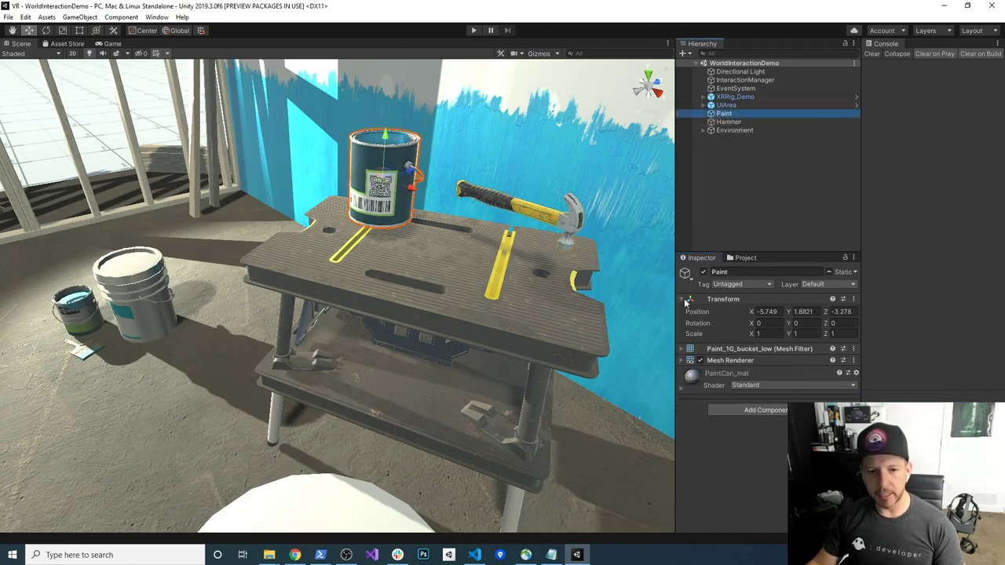
mouse_move(454, 274)
left_mouse_down("alt")
mouse_move(197, 302)
mouse_move(63, 294)
mouse_move(518, 309)
left_mouse_up("alt")
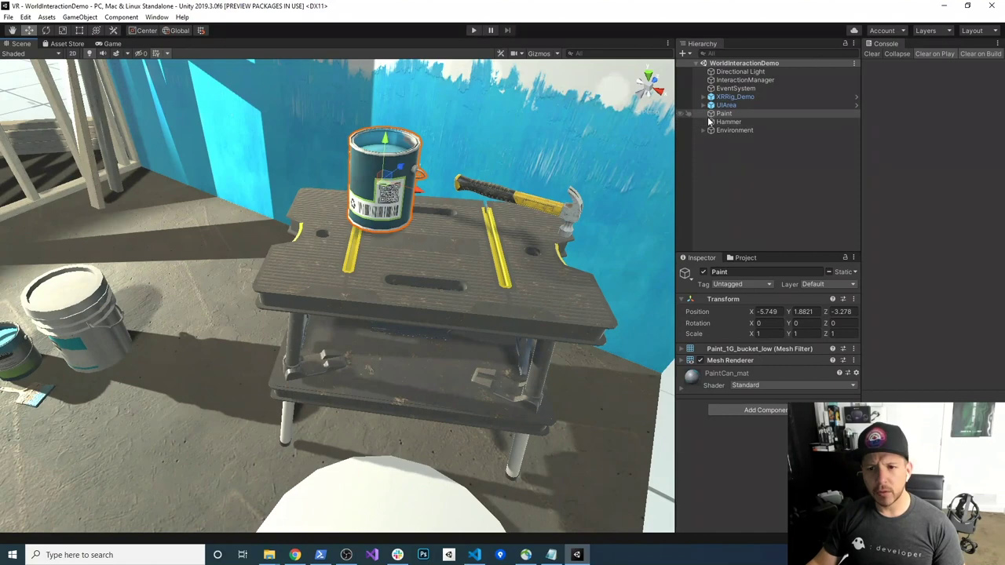
right_click(721, 164)
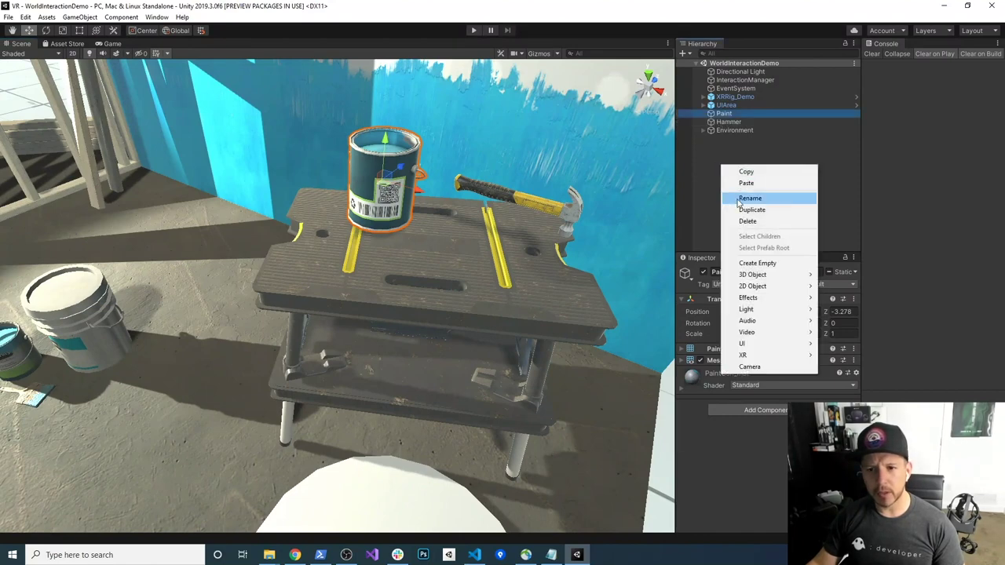
left_click(755, 263)
key("ctrl+d")
mouse_move(732, 147)
left_mouse_down()
mouse_move(738, 116)
mouse_move(735, 148)
mouse_move(738, 130)
left_mouse_up()
Set the position of the empty object under Paint to 0, 0, 0
left_click(742, 123)
left_click(760, 311)
type("0")
key("Tab")
type("0")
key("Tab")
type("0")
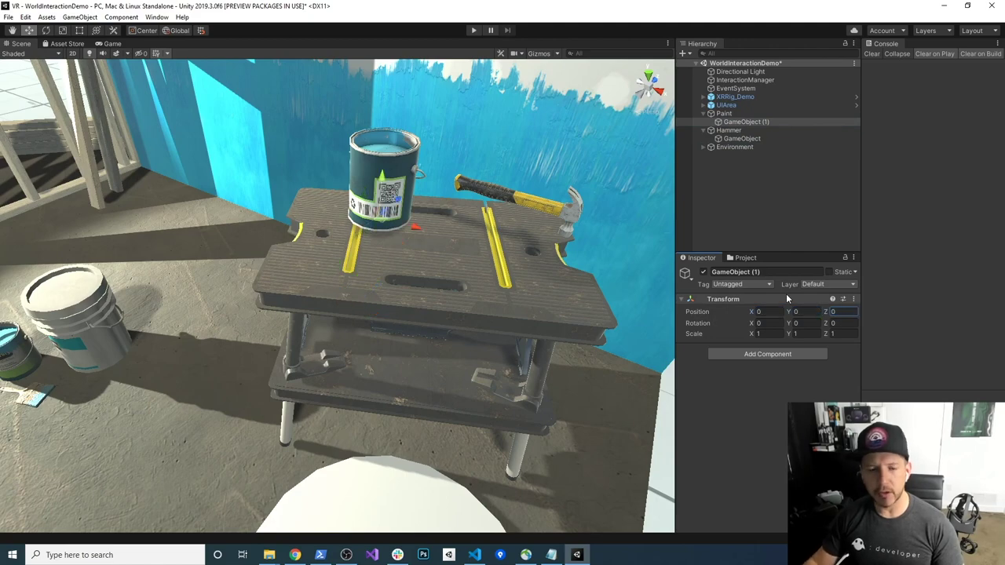
Set the position of the empty object under Hammer to 0, 0, 0
left_click_drag(431, 219, 397, 235, "alt")
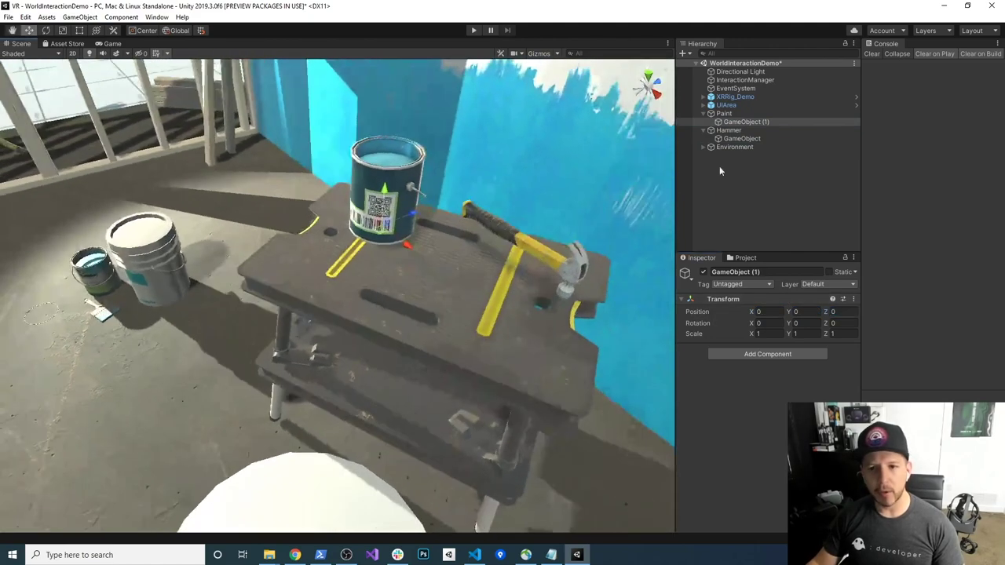
left_click(741, 137)
left_click(766, 312)
type("0")
key("Tab")
type("0")
key("Tab")
type("0")
Rename the empty object under Paint to Attach
left_click(738, 122)
left_click(741, 123)
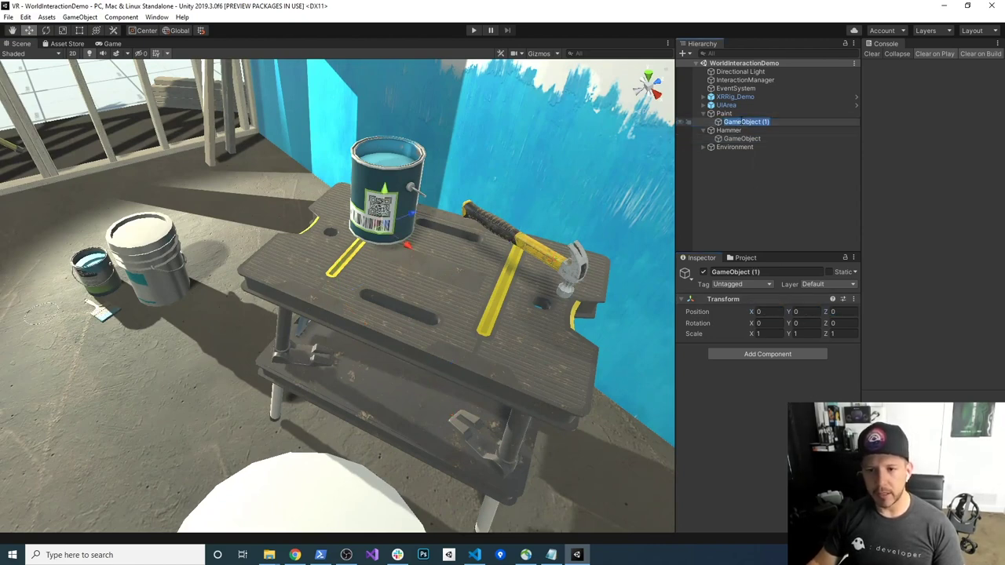
type("Att")
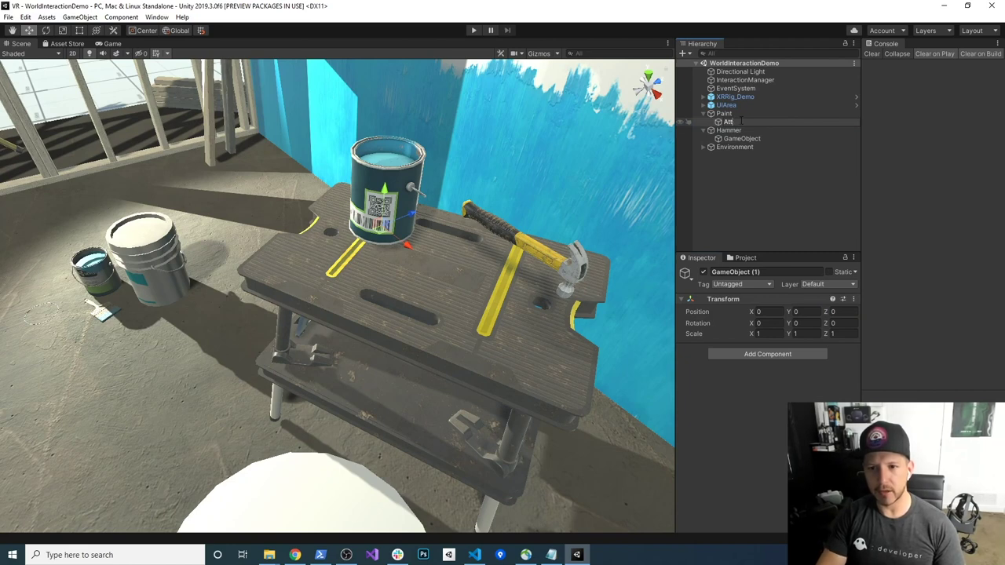
type("ach")
key("Return")
Rename the empty object under Hammer to Attach
left_click(745, 138)
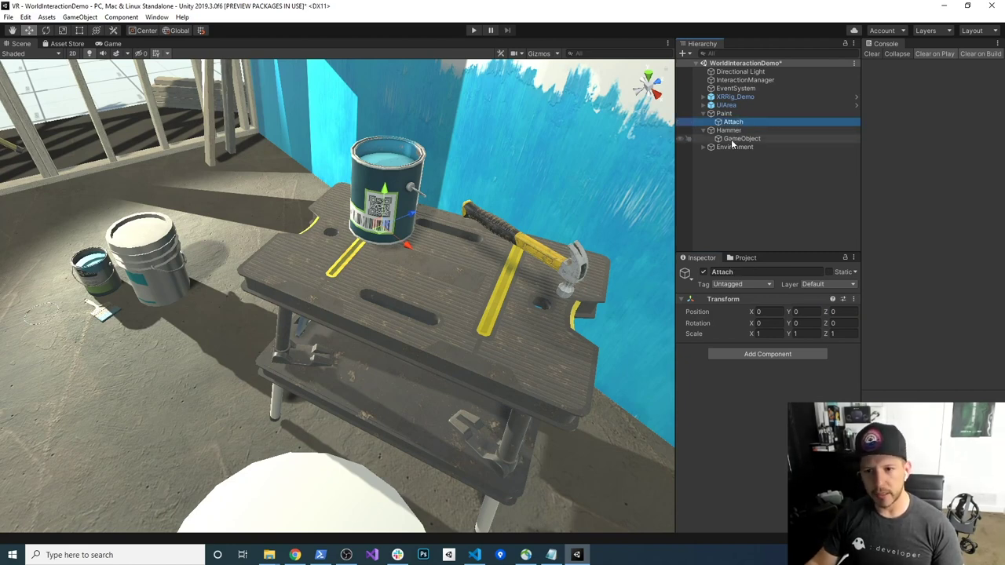
left_click(757, 142)
type("Attach")
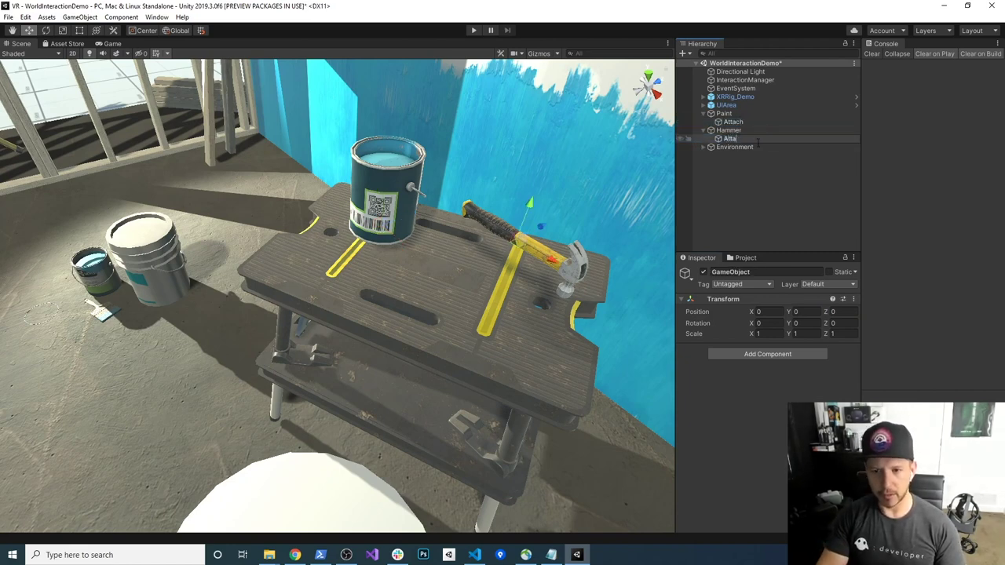
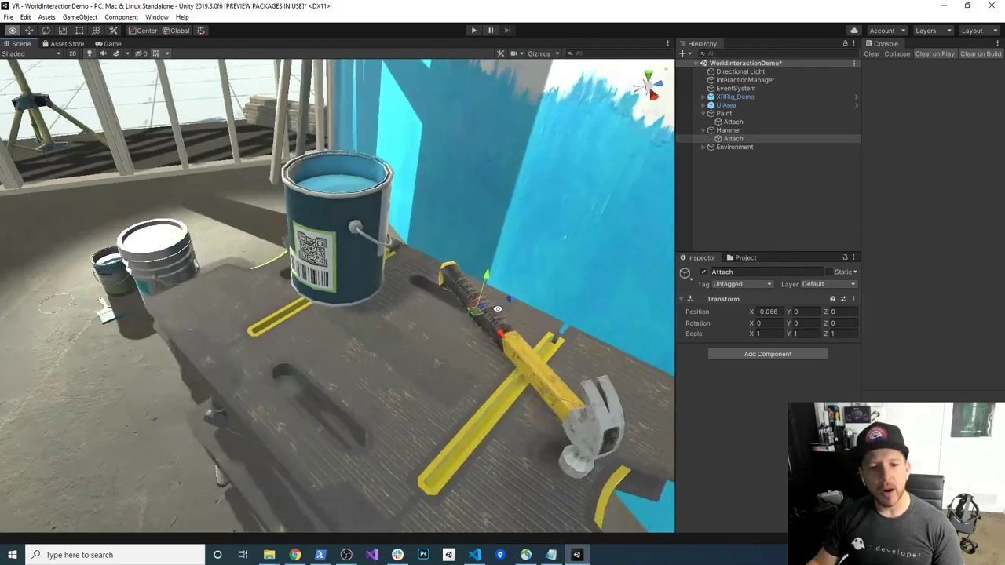
Move the Hammer's Attach object onto the handle grip at about X -0.0719, and save the scene
left_click_drag(573, 333, 634, 306, "alt")
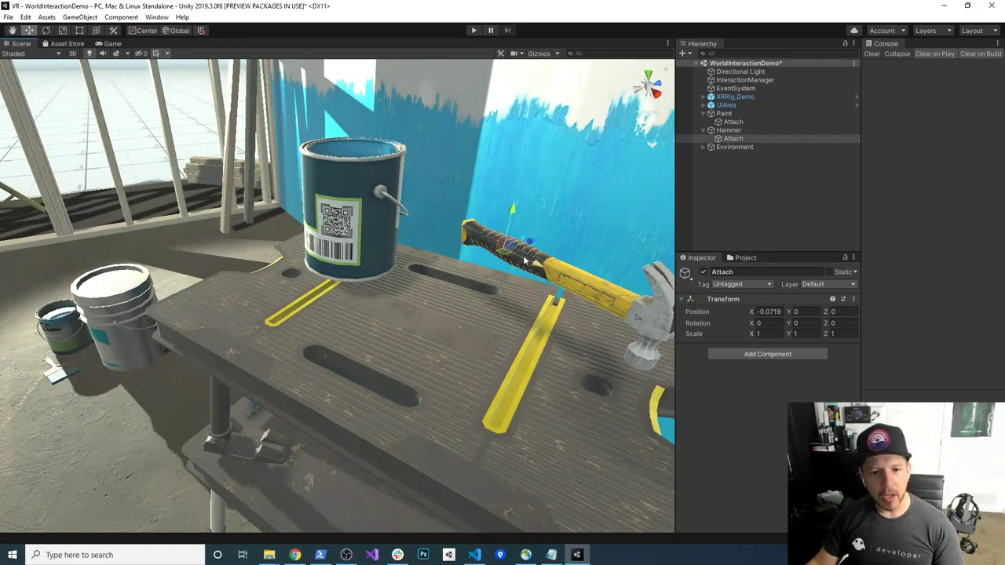
key("ctrl+s")
Raise the Paint's Attach object to about Y 0.1725, near the upper rim of the bucket
left_click(734, 121)
double_click(730, 122)
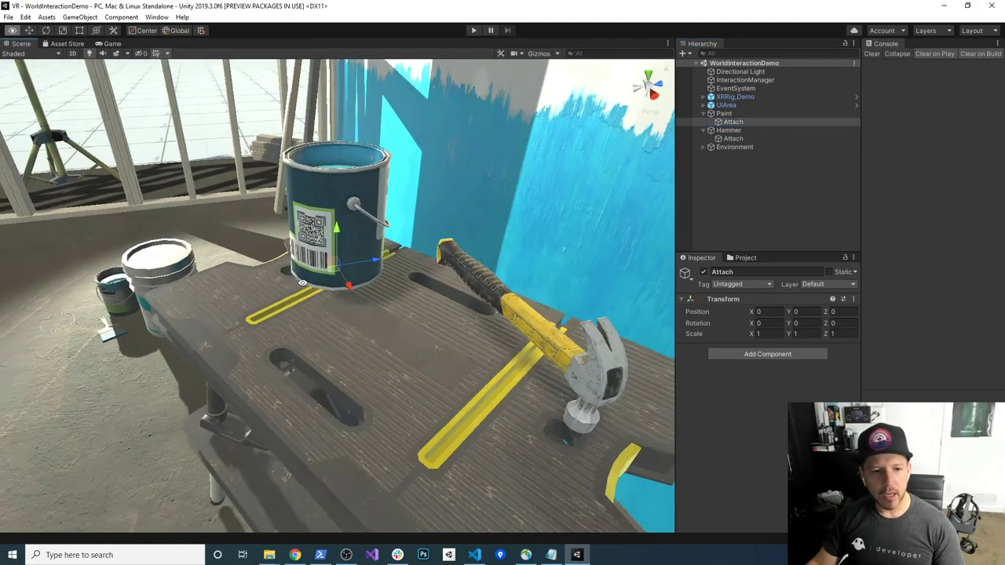
left_click(723, 115)
key("r")
key("e")
left_click_drag(382, 249, 241, 272)
left_click(718, 122)
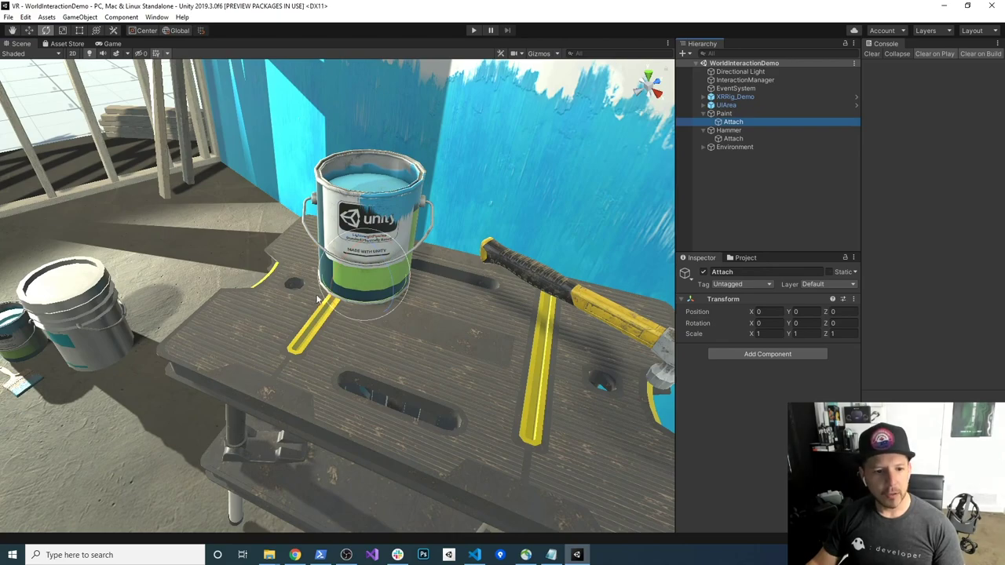
key("f")
double_click(724, 114)
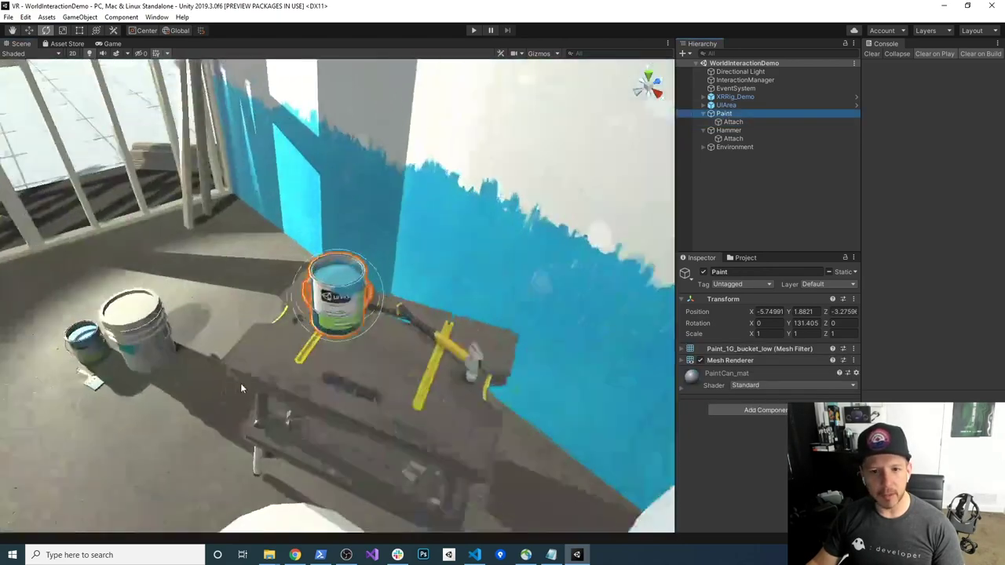
key("w")
mouse_move(259, 368)
left_mouse_down("alt")
mouse_move(515, 384)
mouse_move(327, 259)
left_mouse_up("alt")
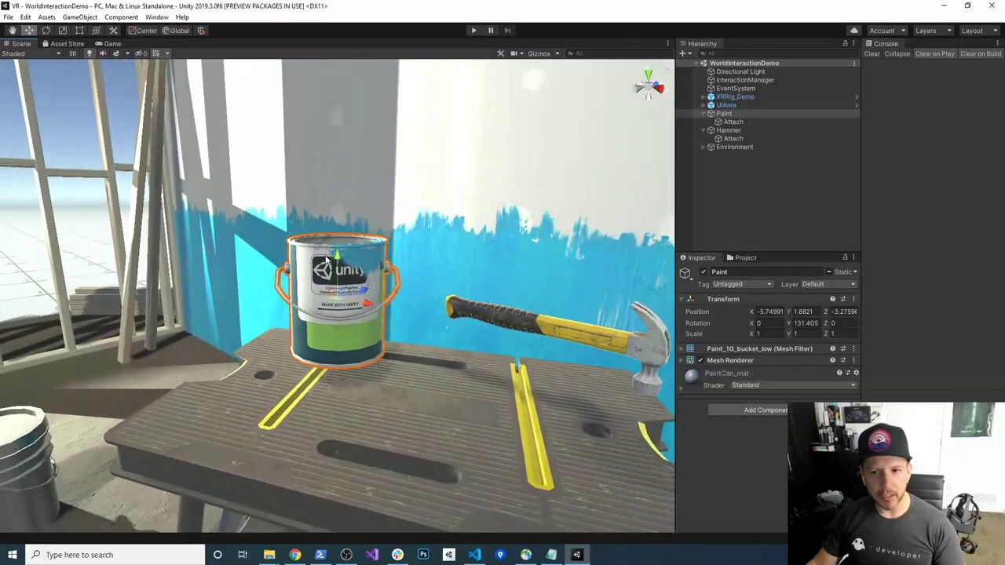
left_click(726, 122)
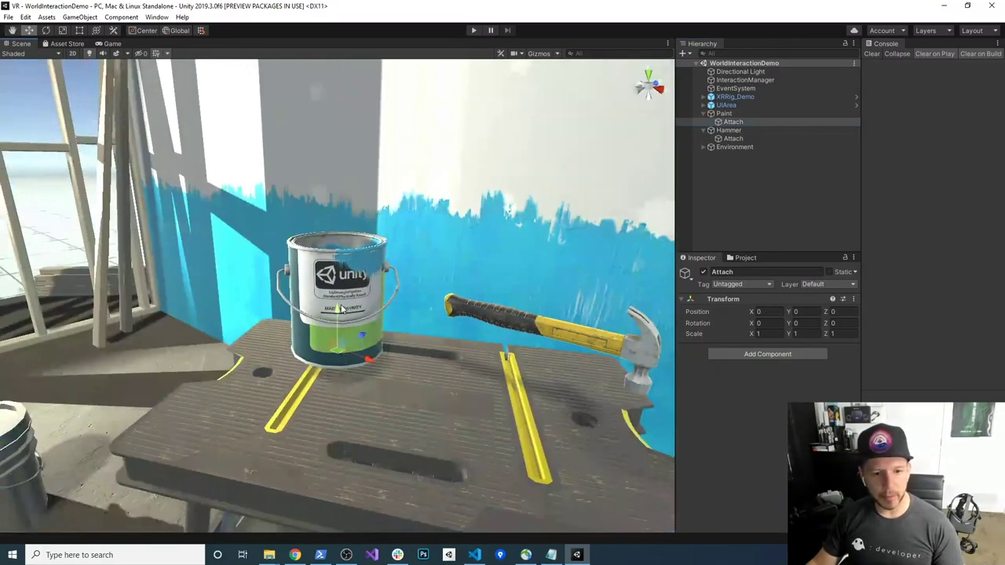
mouse_move(337, 315)
left_mouse_down()
mouse_move(341, 253)
mouse_move(369, 262)
left_mouse_up()
scroll(365, 250, "up", 2)
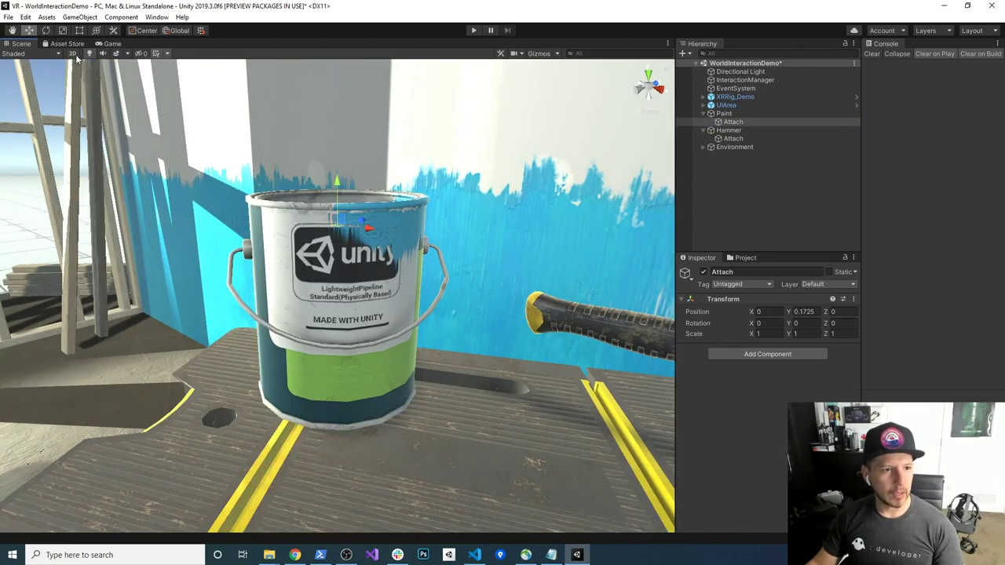
Switch the transform handles to local orientation, adjust the placement of the Paint's Attach object, and save the scene
left_click(179, 30)
mouse_move(433, 301)
left_mouse_down("alt")
mouse_move(416, 361)
mouse_move(427, 391)
left_mouse_up("alt")
left_click_drag(346, 297, 449, 280, "alt")
mouse_move(354, 246)
left_mouse_down()
mouse_move(395, 277)
mouse_move(353, 250)
mouse_move(273, 234)
left_mouse_up()
left_click_drag(356, 182, 367, 315)
mouse_move(367, 315)
left_mouse_down("alt")
mouse_move(394, 315)
mouse_move(403, 152)
mouse_move(395, 395)
mouse_move(367, 291)
mouse_move(364, 308)
mouse_move(449, 303)
mouse_move(212, 328)
mouse_move(298, 392)
mouse_move(359, 476)
mouse_move(342, 380)
mouse_move(227, 361)
mouse_move(413, 316)
mouse_move(470, 272)
mouse_move(305, 273)
mouse_move(317, 274)
mouse_move(361, 206)
mouse_move(379, 235)
left_mouse_up("alt")
key("ctrl+s")
Add an XR Grab Interactable component to the Paint object
left_click(724, 113)
left_click(727, 412)
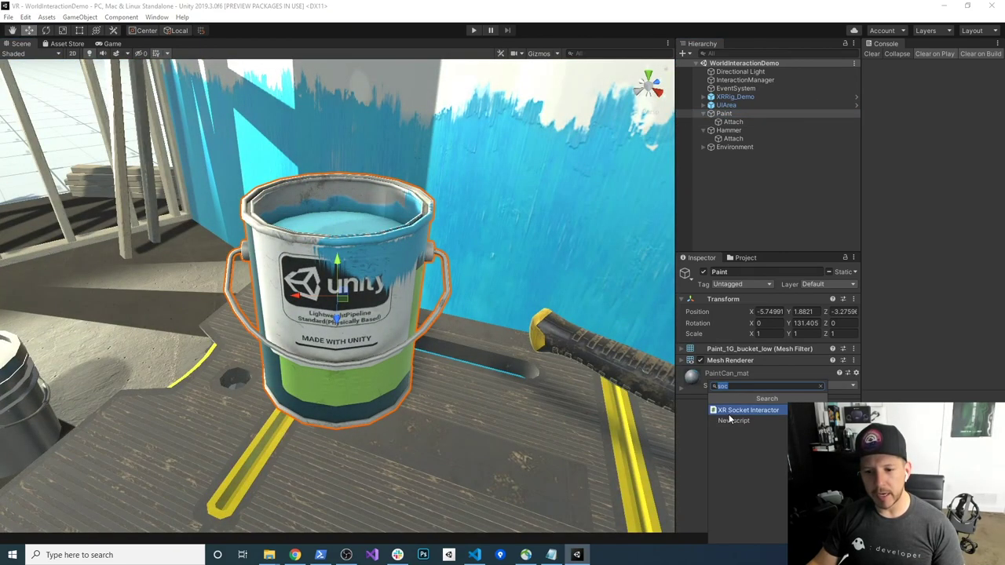
type("xr grab")
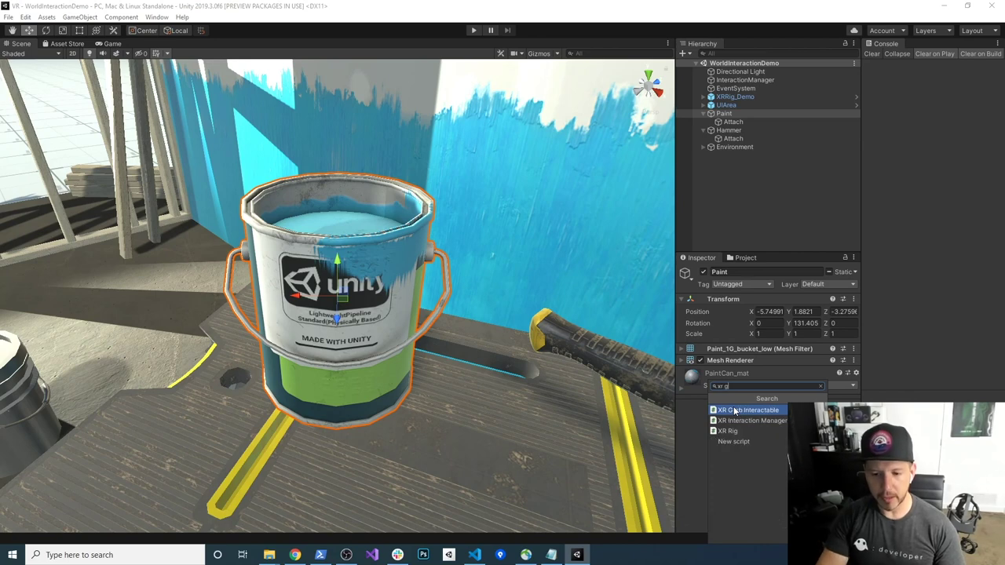
left_click(735, 411)
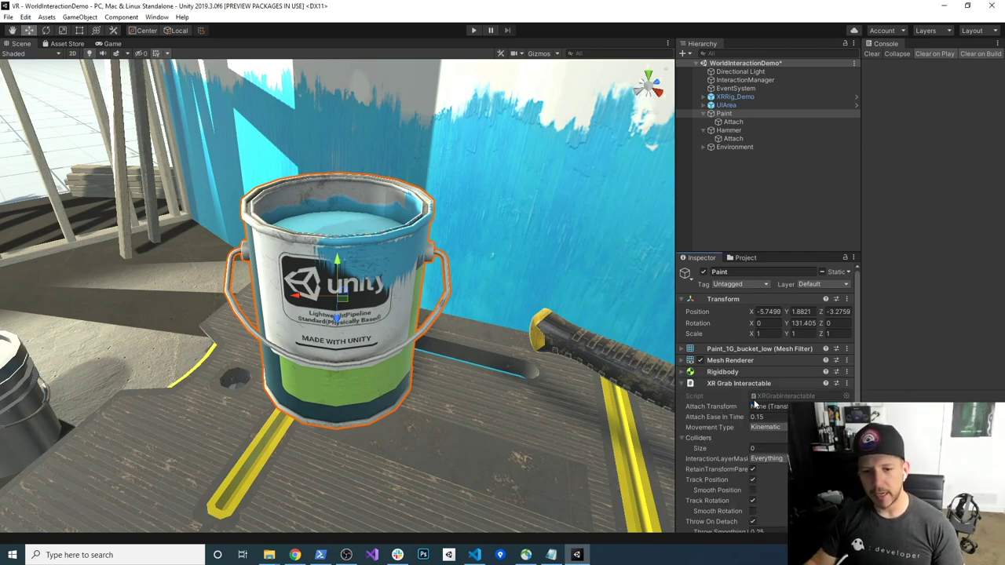
Assign the Paint's Attach child as the Attach Transform of its XR Grab Interactable, and save the scene
left_click_drag(790, 254, 790, 171)
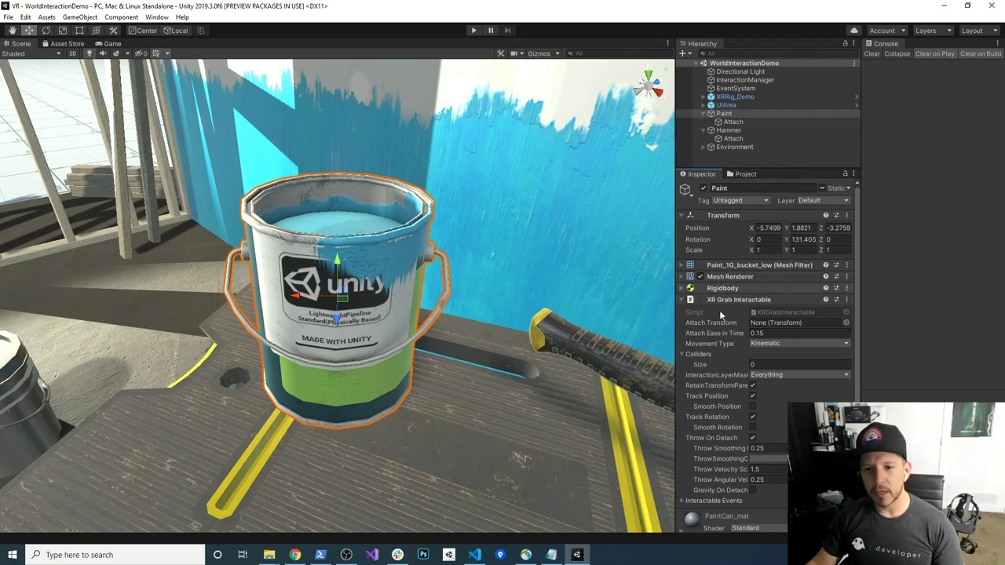
mouse_move(733, 122)
left_mouse_down()
mouse_move(746, 132)
mouse_move(785, 324)
left_mouse_up()
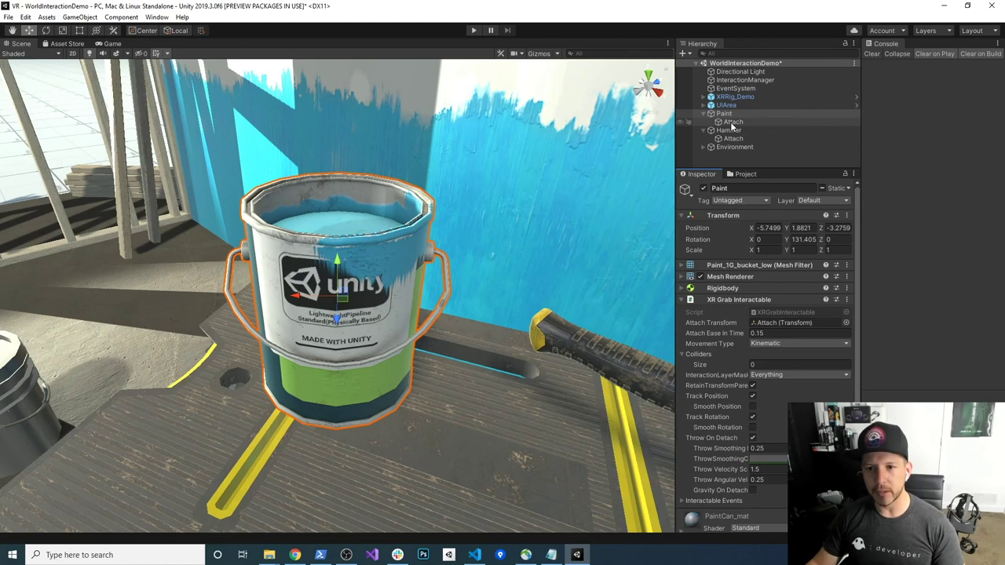
key("ctrl+s")
scroll(760, 404, "down", 1)
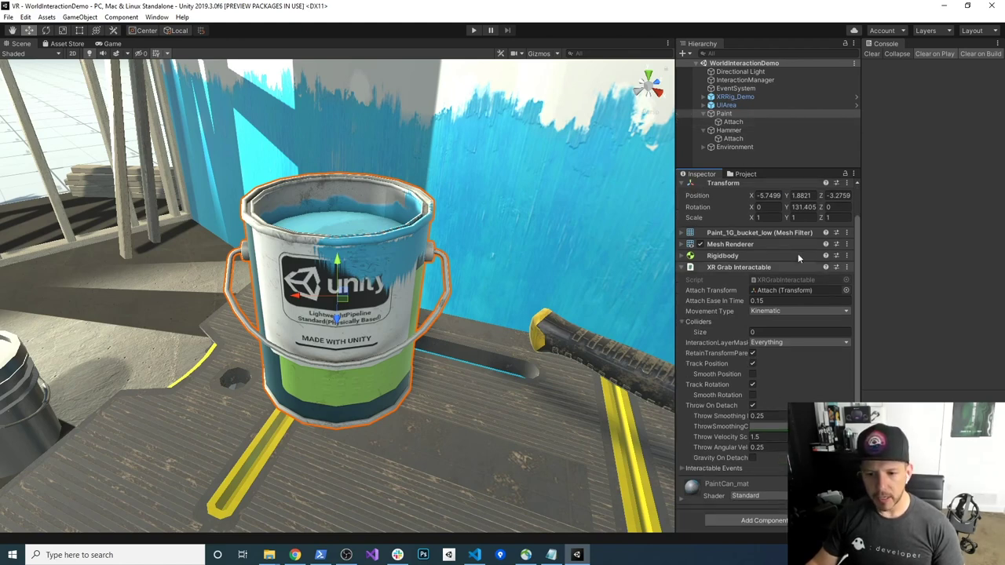
Add an XR Grab Interactable to Hammer with its Attach child as the Attach Transform, and save the scene
left_click(730, 131)
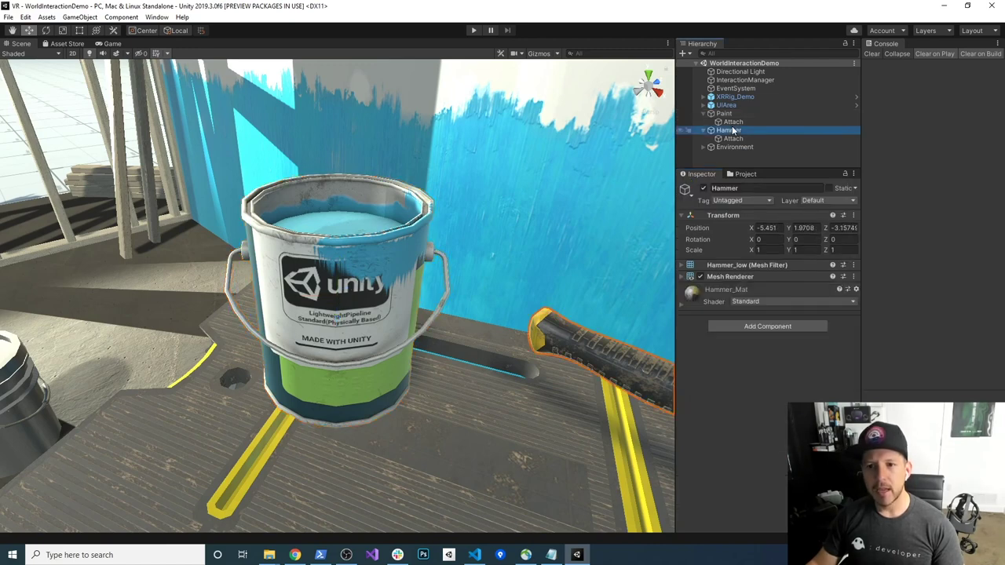
left_click(740, 328)
key("Return")
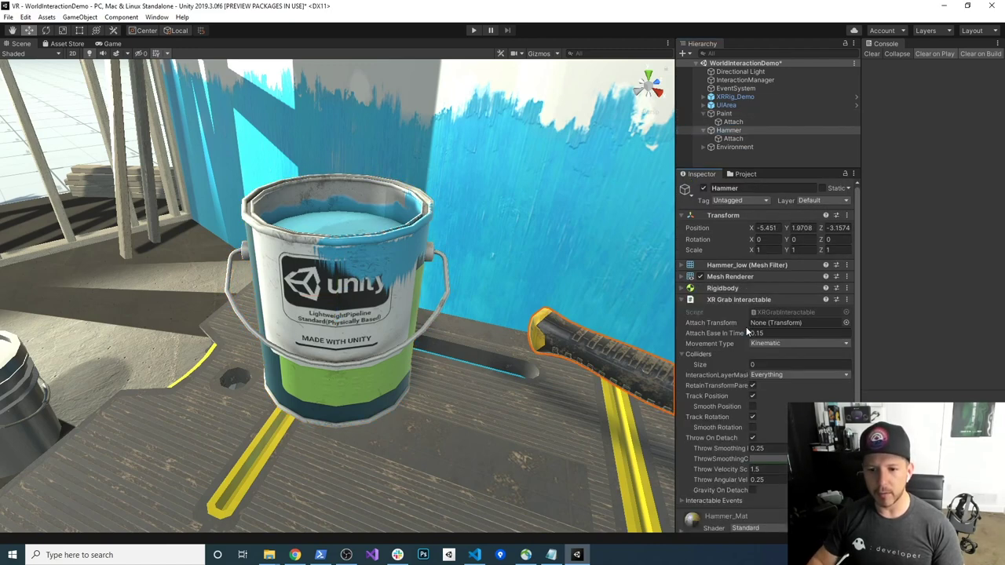
left_click_drag(733, 138, 777, 326)
key("ctrl+s")
Collapse Paint and Hammer in the hierarchy, and create an empty object named PaintSocket directly above Paint
left_click(716, 114)
left_click(703, 114)
left_click(703, 122)
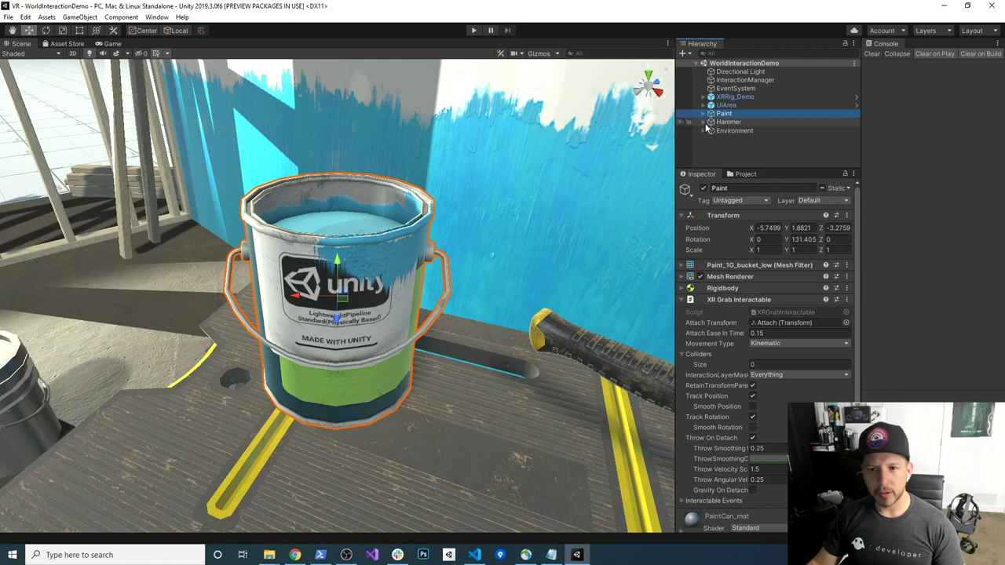
left_click(730, 155)
right_click(731, 155)
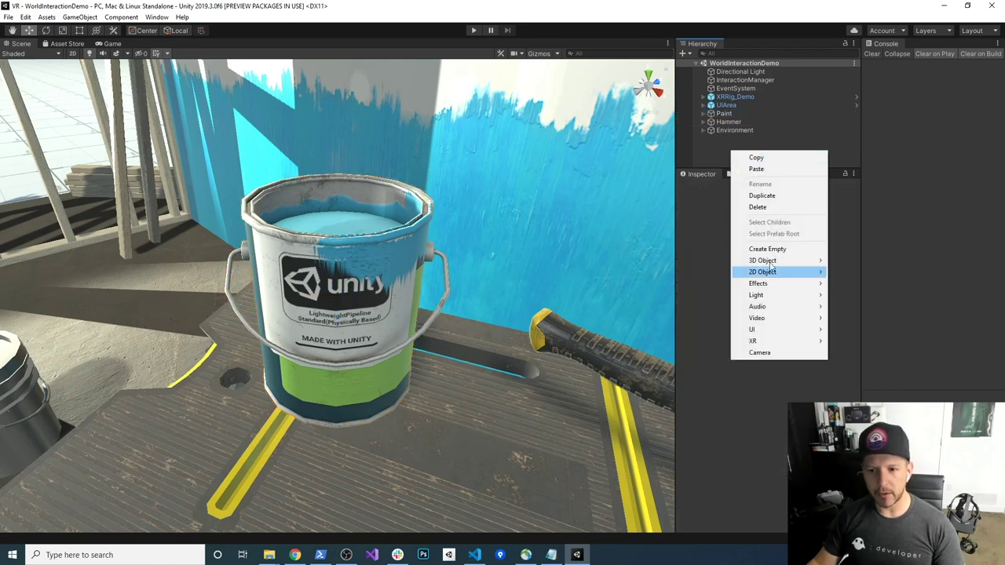
left_click(742, 250)
mouse_move(738, 141)
left_mouse_down()
mouse_move(743, 118)
mouse_move(732, 116)
left_mouse_up()
key("F2")
type("PaintSock")
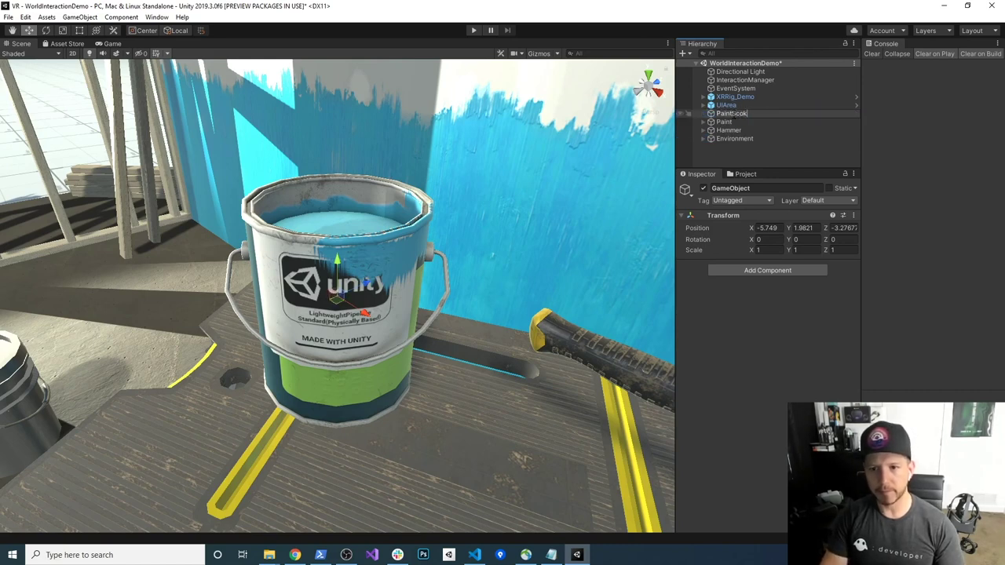
type("et")
key("Return")
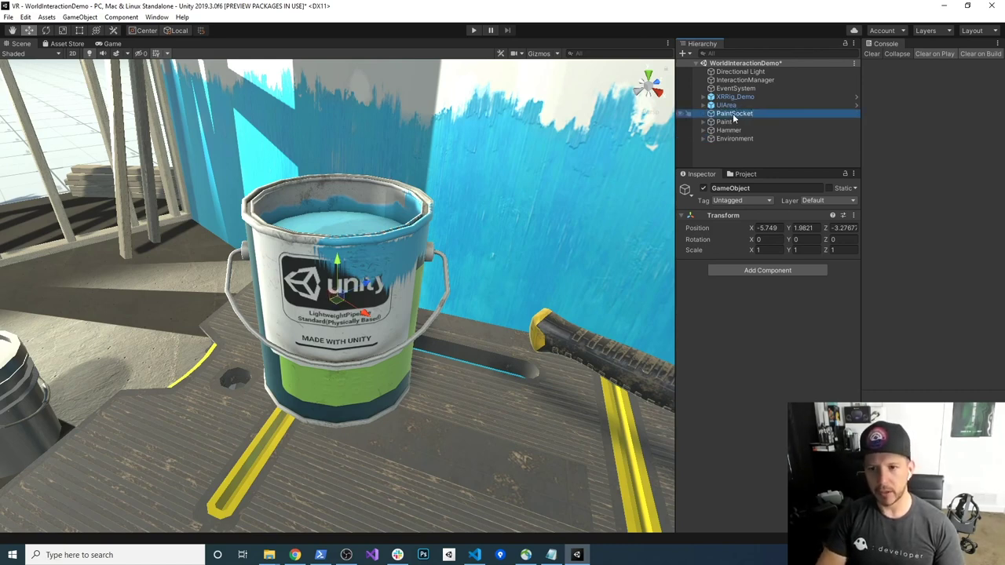
Duplicate PaintSocket, place the copy directly above Hammer, and rename it HammerSocket
key("ctrl+d")
left_click_drag(746, 126, 730, 136)
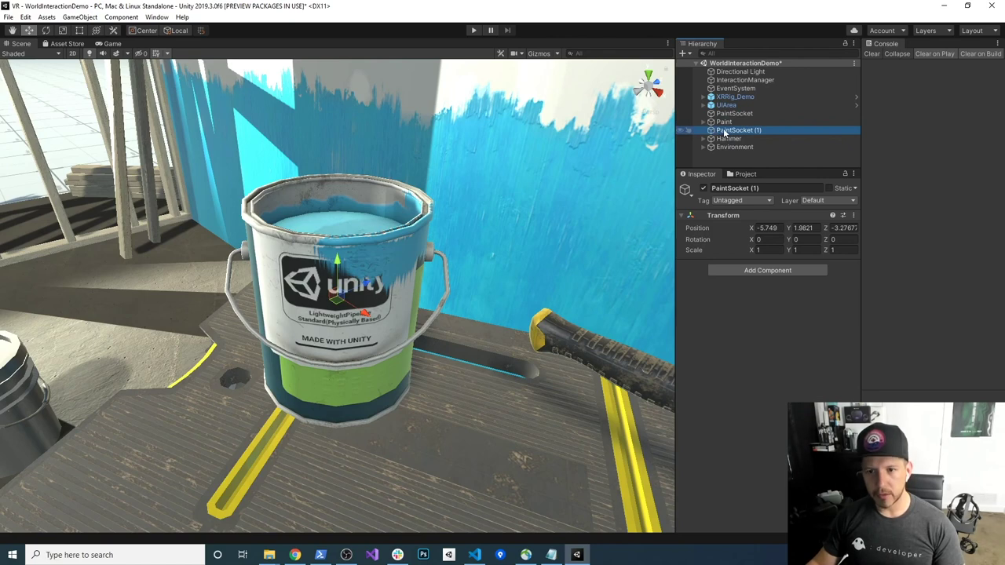
key("F2")
type("Hammer")
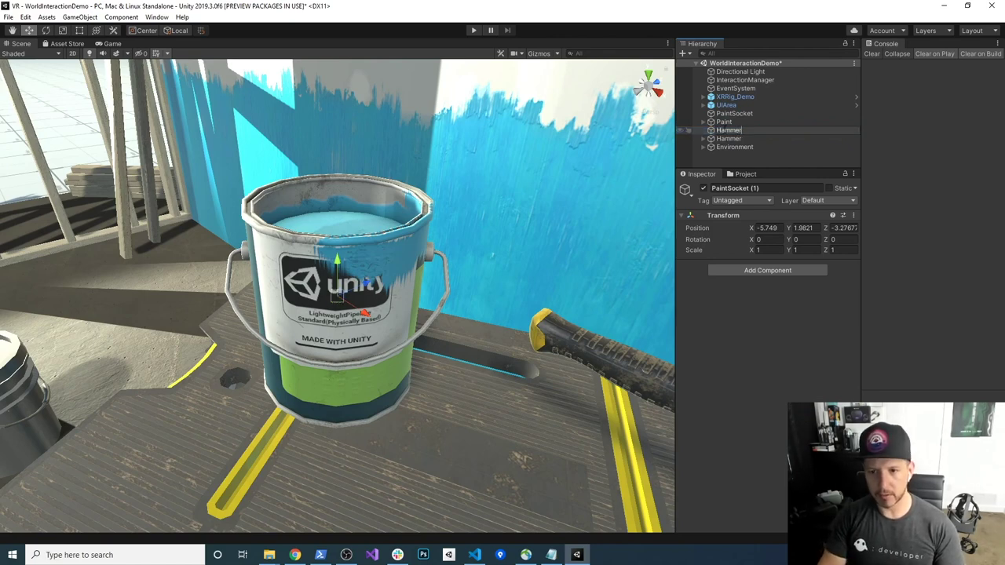
type("Socket")
key("Return")
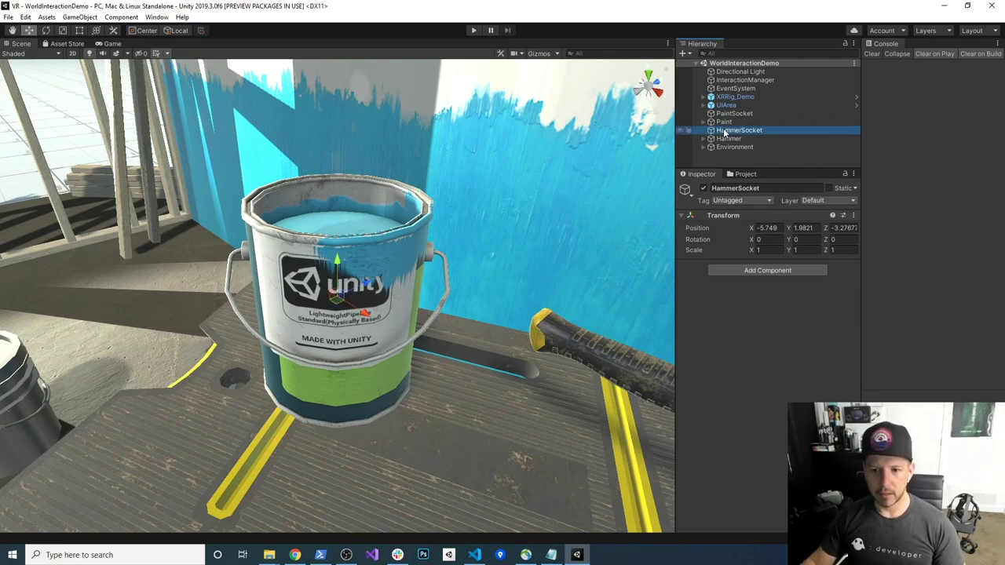
Duplicate PaintSocket and make the copy a child of PaintSocket
mouse_move(365, 300)
left_mouse_down("alt")
mouse_move(215, 370)
mouse_move(485, 307)
left_mouse_up("alt")
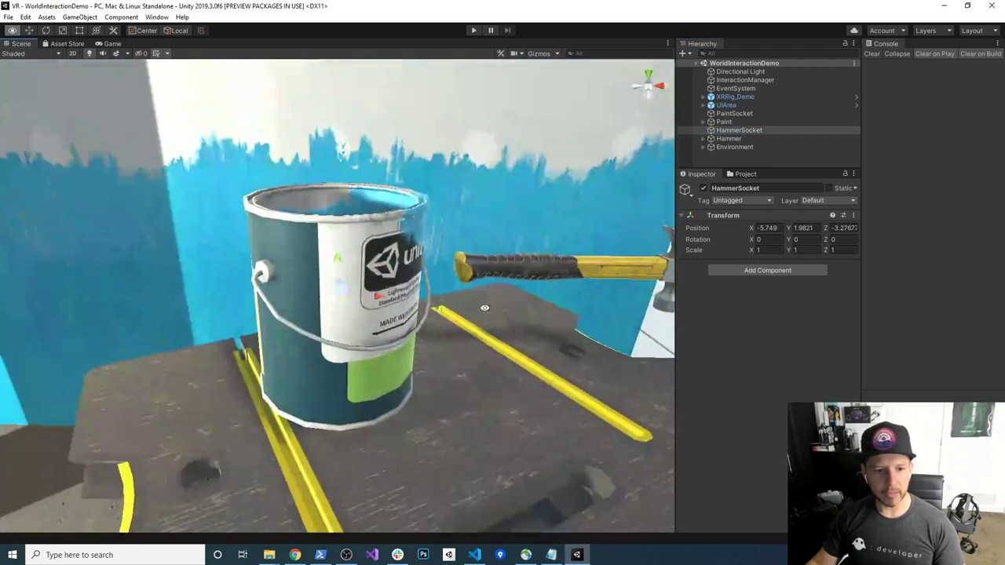
left_click(730, 130)
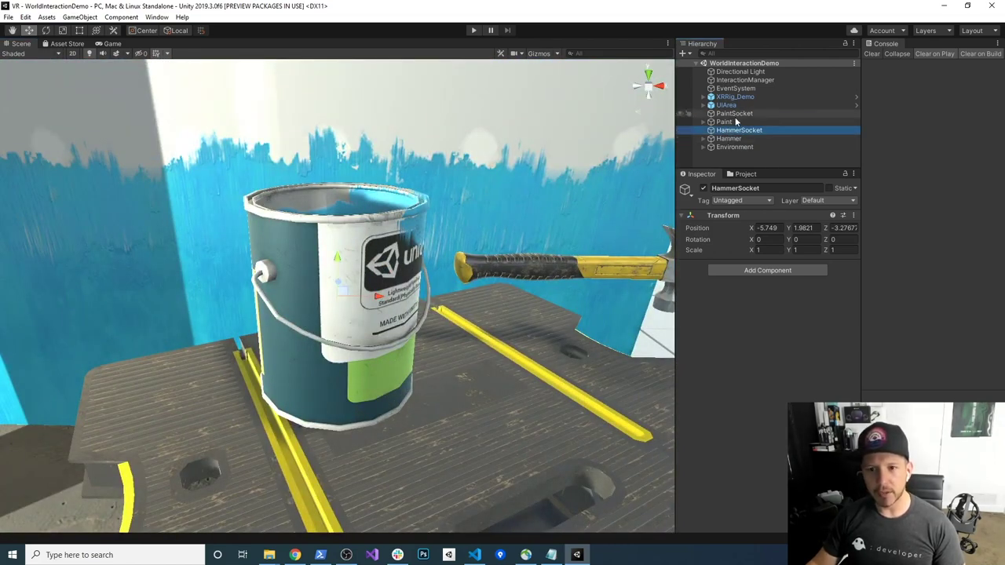
left_click(736, 115)
key("ctrl+d")
left_click_drag(733, 124, 739, 115)
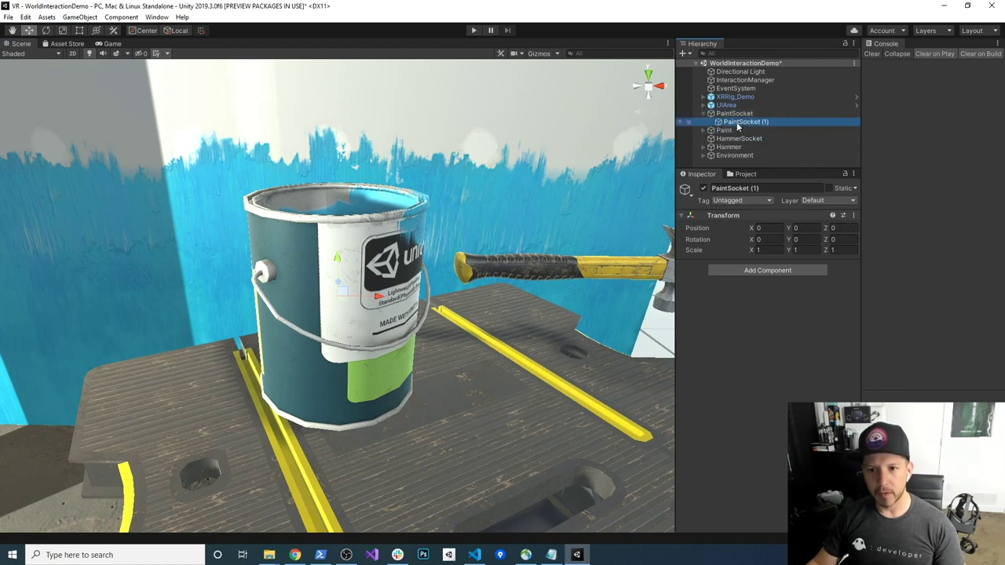
Rename the child object of PaintSocket to SocketAttach
left_click(764, 189)
type("Sock")
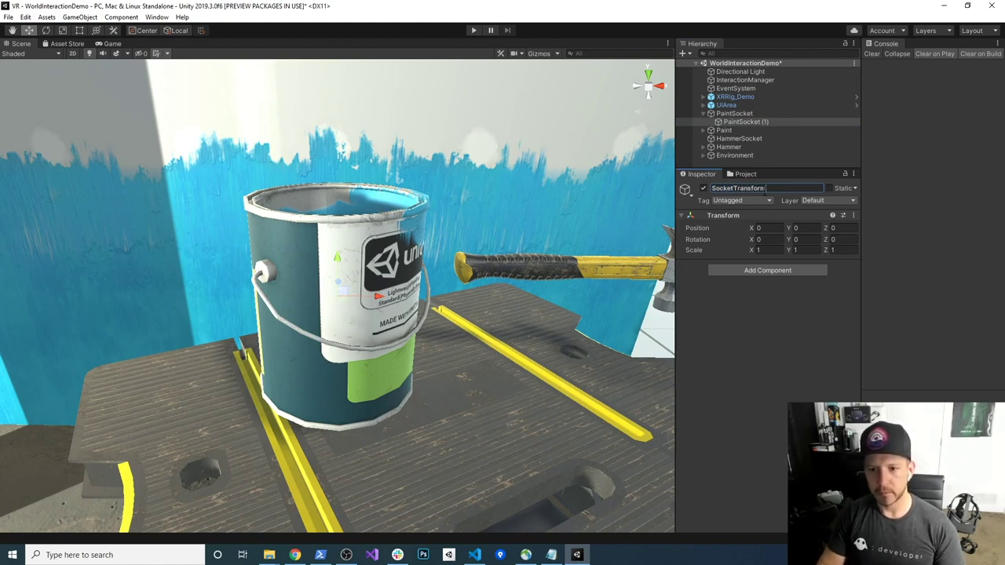
type("etT")
key("BackSpace")
type("A")
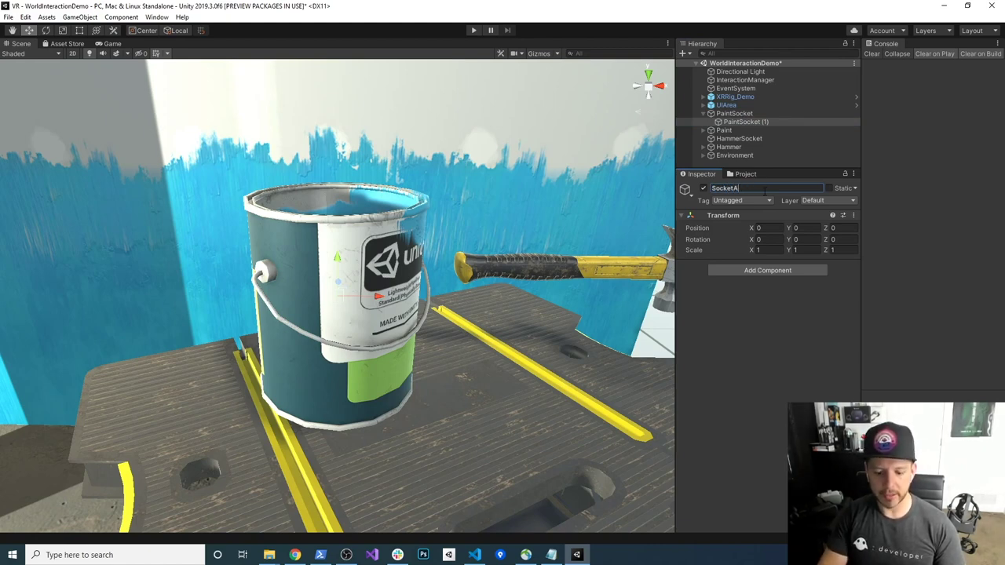
type("ttach")
key("Return")
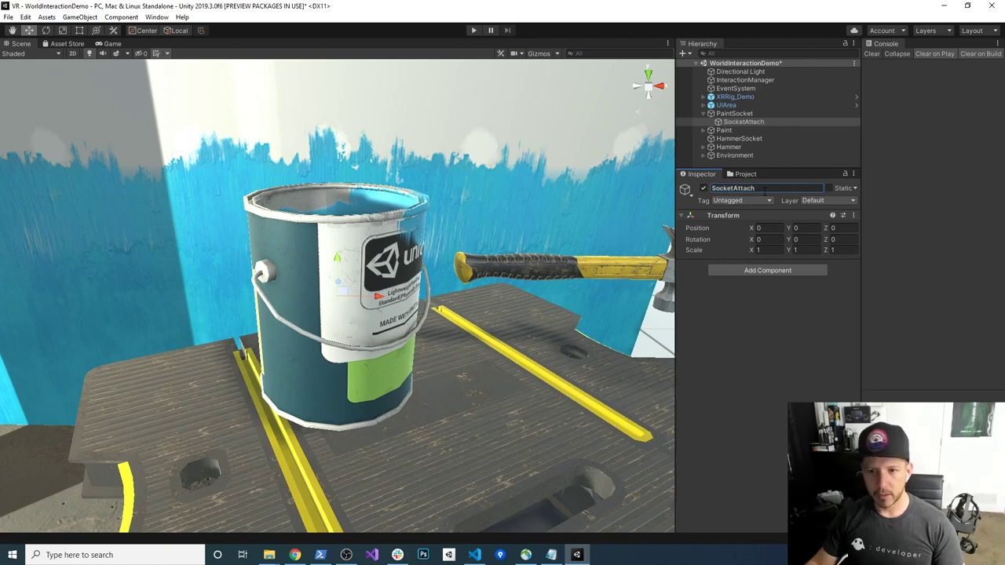
Copy SocketAttach from PaintSocket and parent the copy under HammerSocket
left_click(723, 139)
left_click(734, 123)
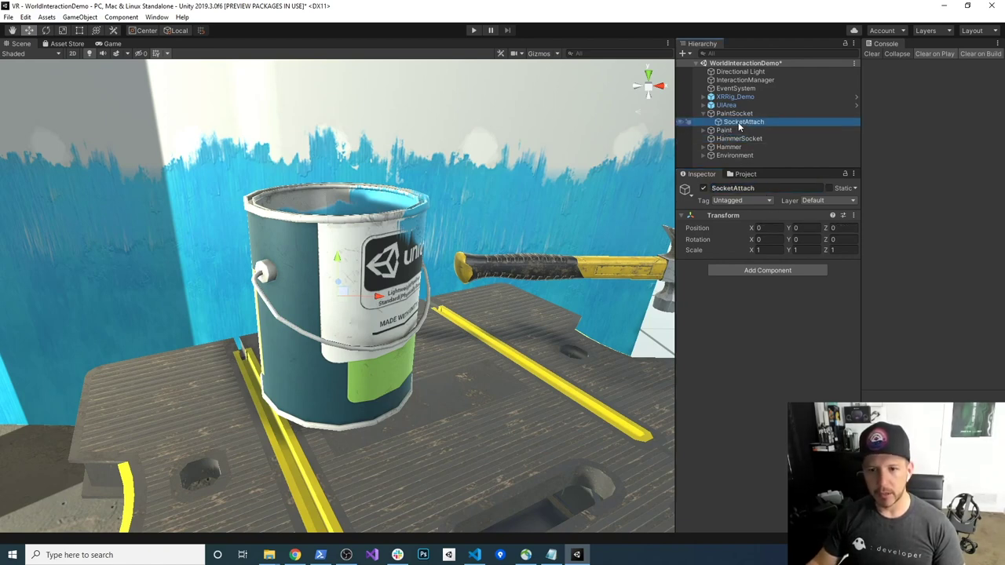
left_click(731, 139)
key("ctrl+v")
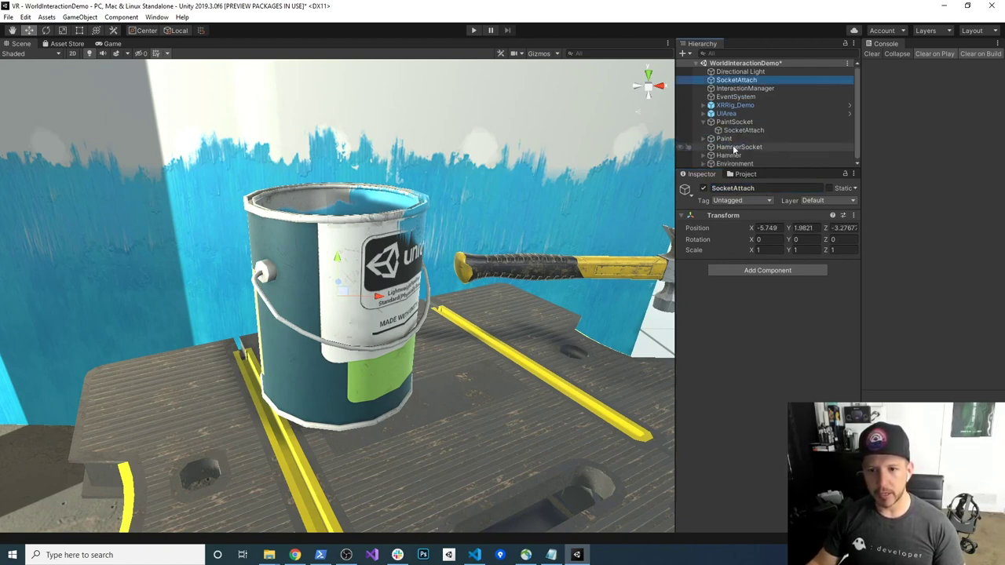
mouse_move(752, 82)
left_mouse_down()
mouse_move(752, 147)
mouse_move(780, 224)
left_mouse_up()
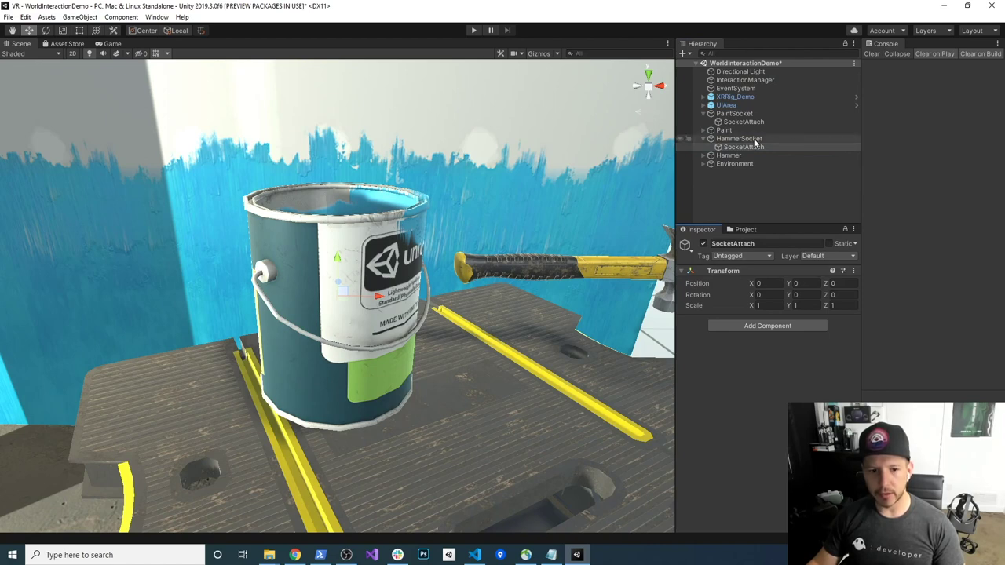
scroll(406, 325, "down", 10)
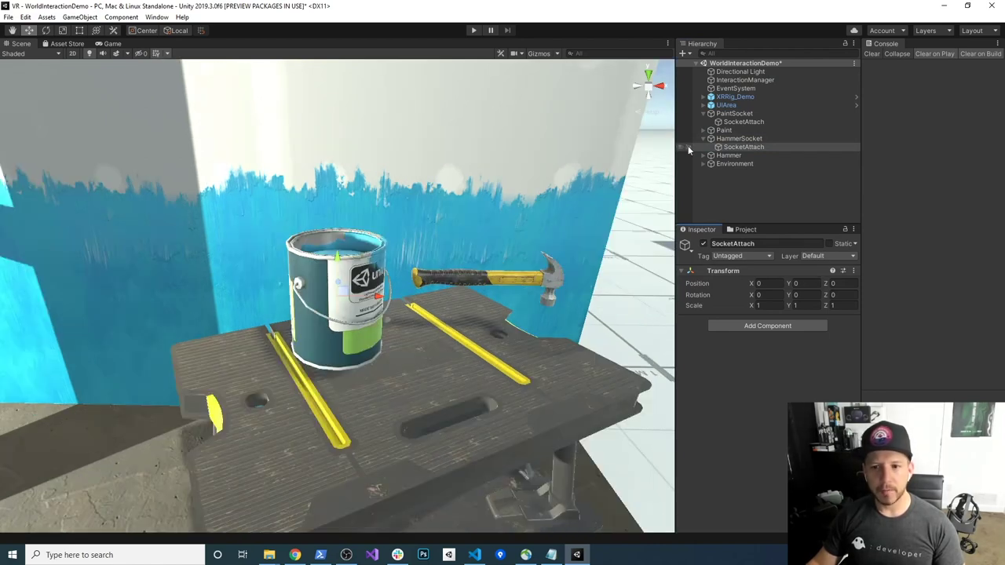
Lower the SocketAttach under PaintSocket to about Y -0.197, near the bench top beneath the paint bucket
left_click(744, 122)
mouse_move(409, 326)
left_mouse_down("alt")
mouse_move(380, 349)
mouse_move(385, 282)
left_mouse_up("alt")
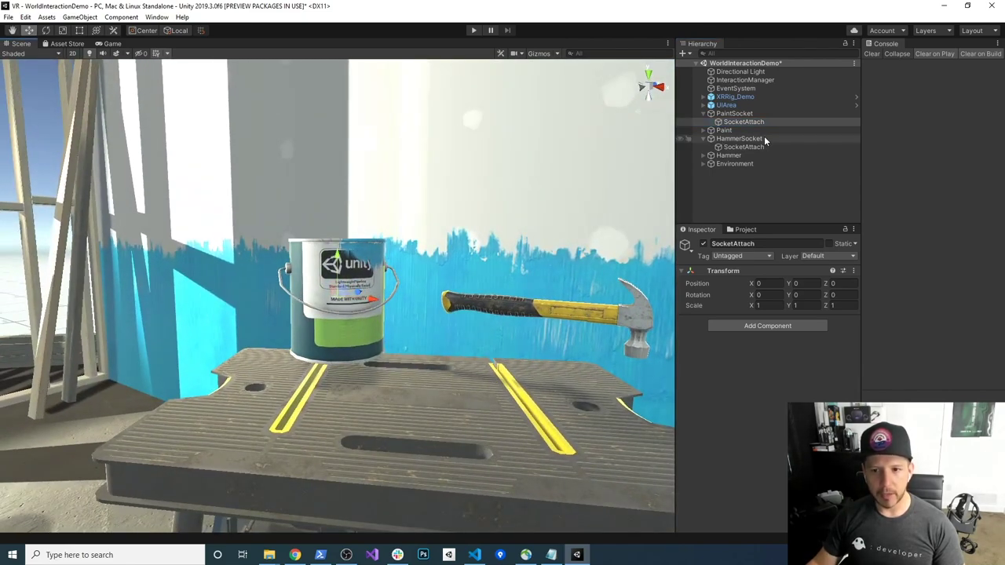
left_click_drag(337, 263, 336, 347)
scroll(338, 346, "down", 5)
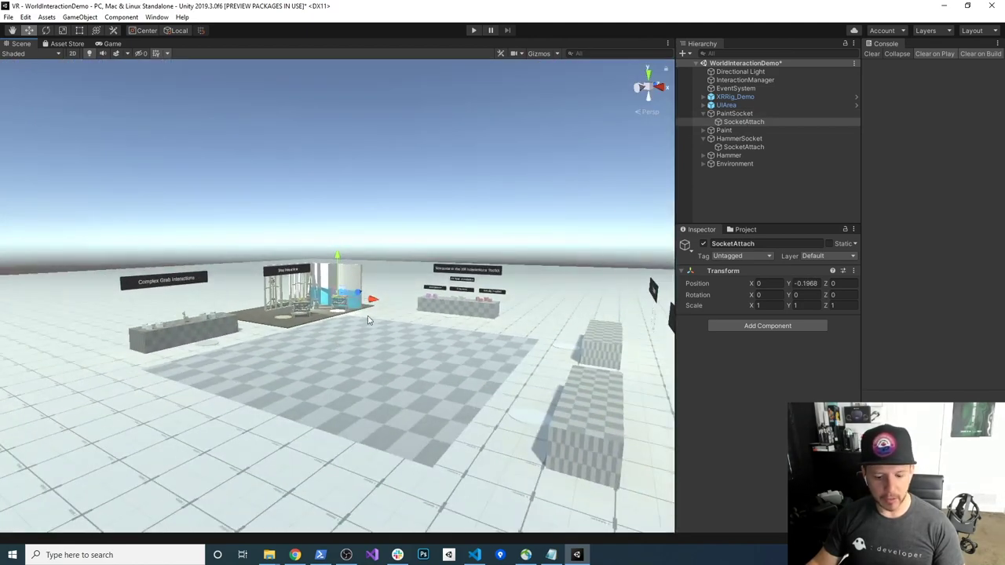
left_click(731, 114)
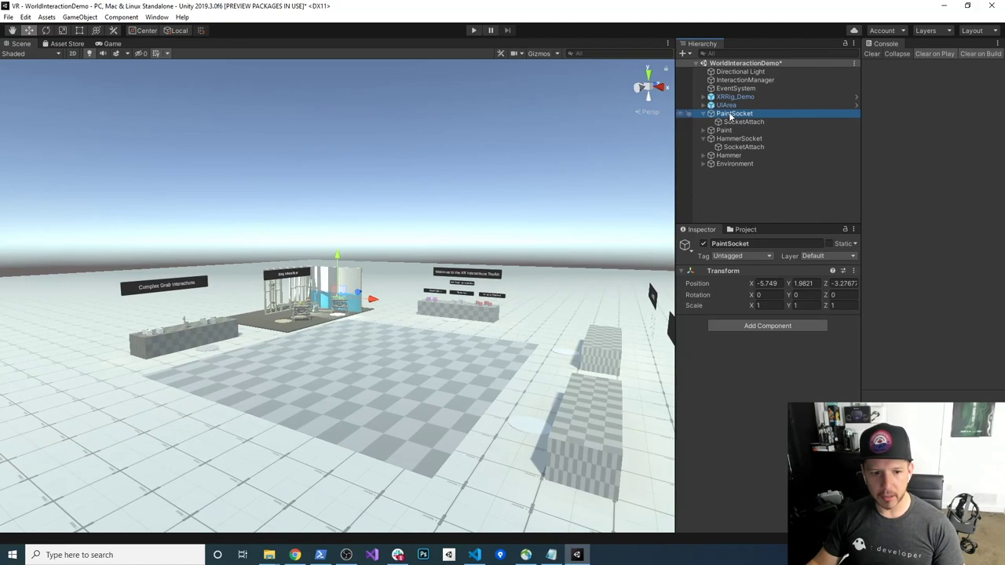
double_click(723, 130)
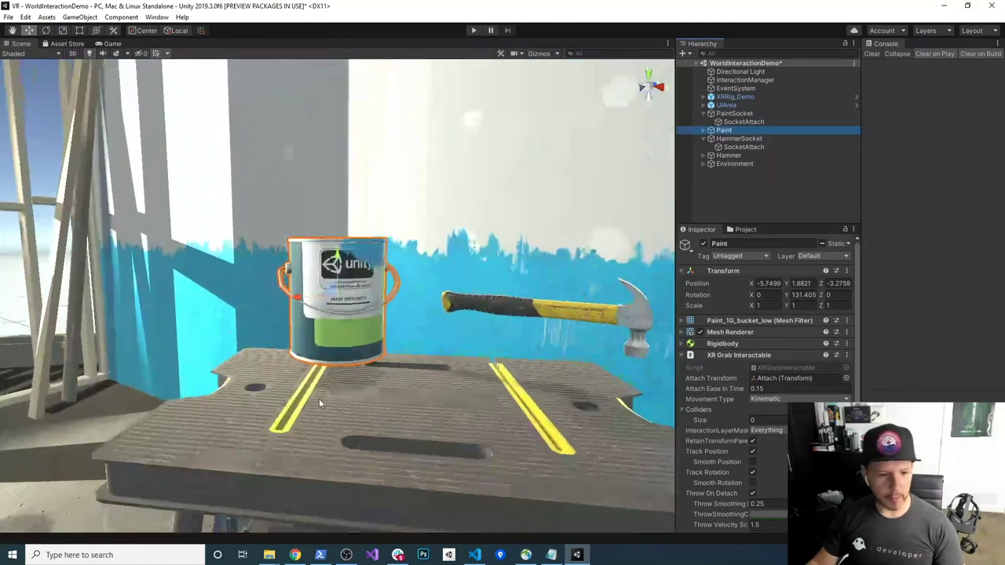
Set the Y position of the SocketAttach under PaintSocket to -0.17
left_click(738, 123)
mouse_move(244, 369)
left_mouse_down("alt")
mouse_move(577, 367)
mouse_move(488, 365)
left_mouse_up("alt")
left_click_drag(337, 366, 336, 353)
mouse_move(471, 357)
left_mouse_down("alt")
mouse_move(328, 326)
mouse_move(345, 324)
left_mouse_up("alt")
left_click(809, 285)
type("-0.17")
key("Return")
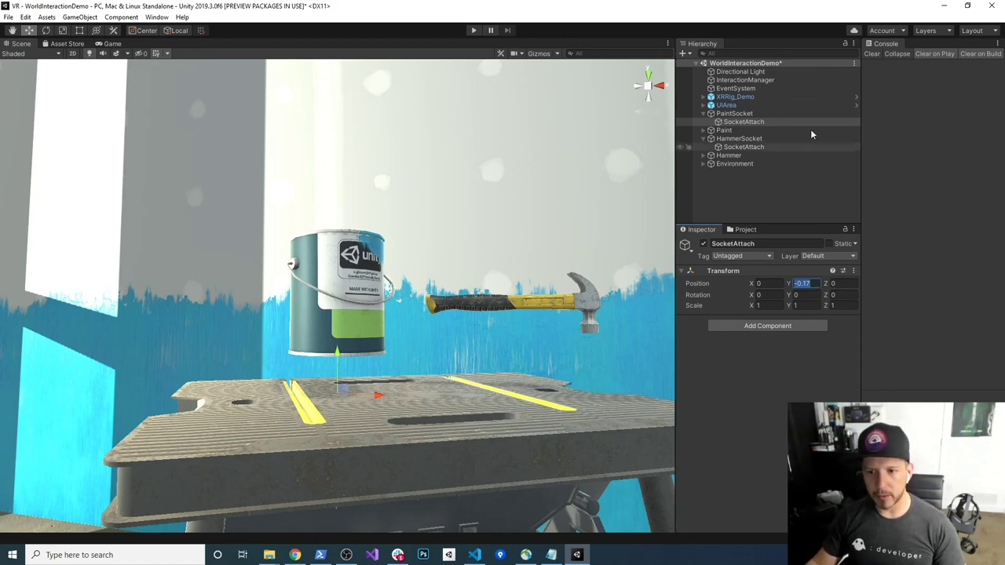
Set the Y position of the SocketAttach under HammerSocket to -0.17
left_click(742, 147)
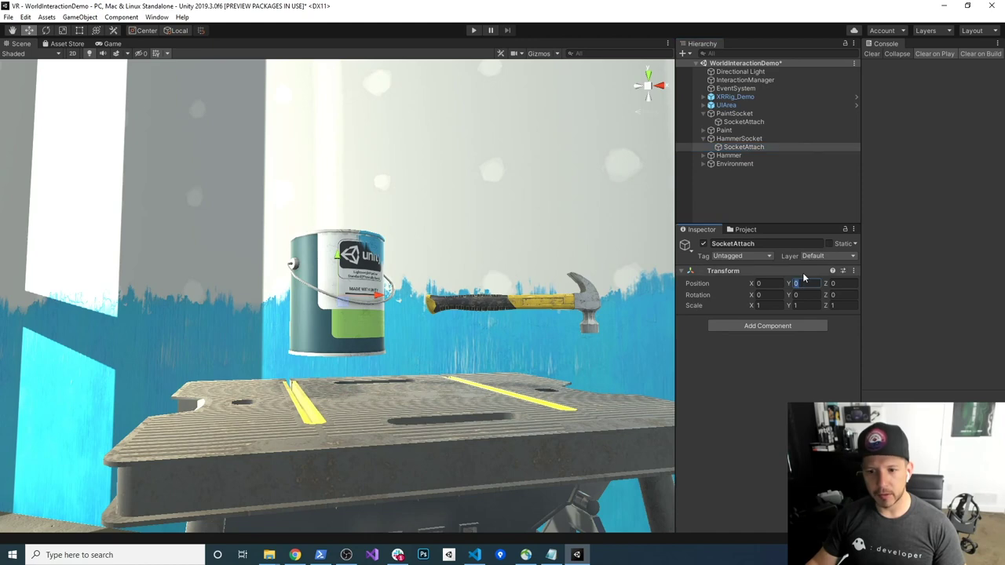
mouse_move(517, 285)
left_mouse_down("alt")
mouse_move(423, 334)
mouse_move(408, 369)
left_mouse_up("alt")
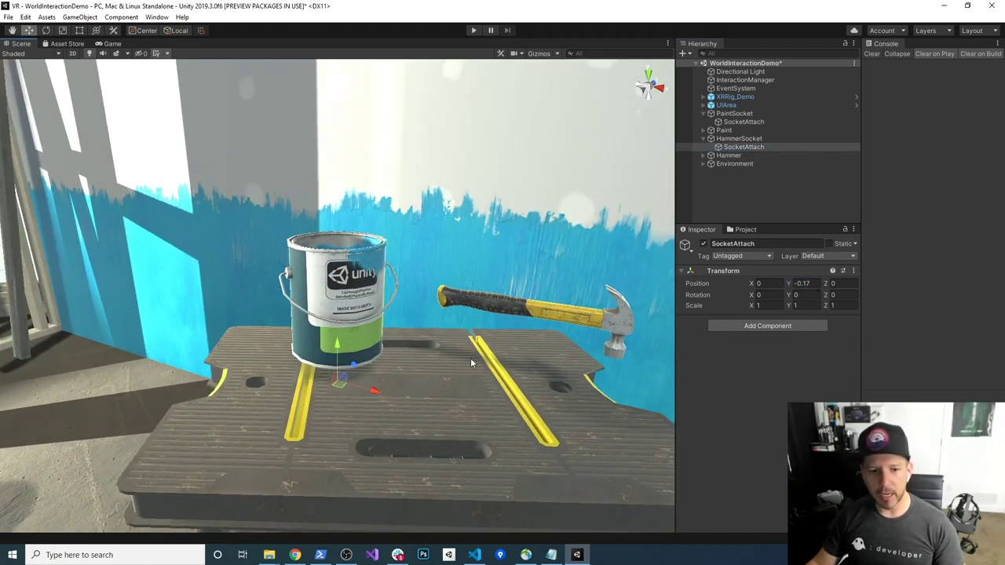
Align HammerSocket with the hammer by parenting it to Hammer, zeroing its X, Y and Z position, and moving it back to root level above Hammer
left_click(752, 139)
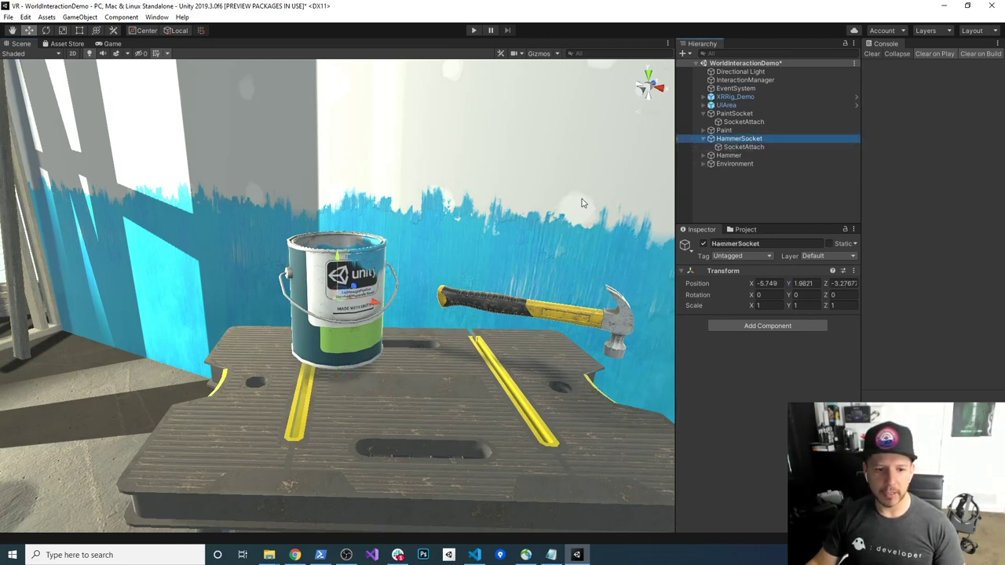
left_click_drag(736, 141, 734, 154)
left_click(778, 283)
type("0")
key("Tab")
type("0")
key("Tab")
type("0")
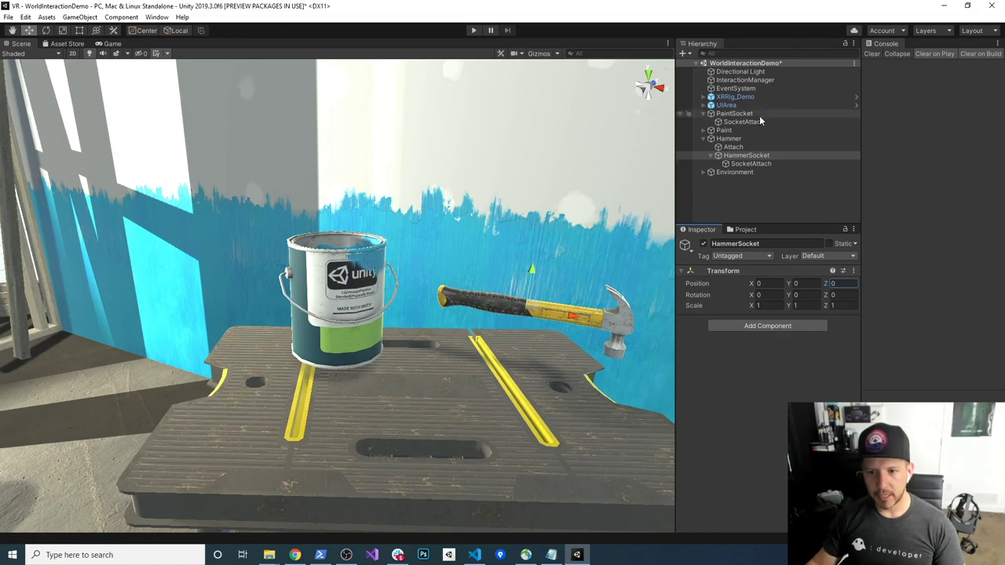
left_click_drag(742, 154, 734, 139)
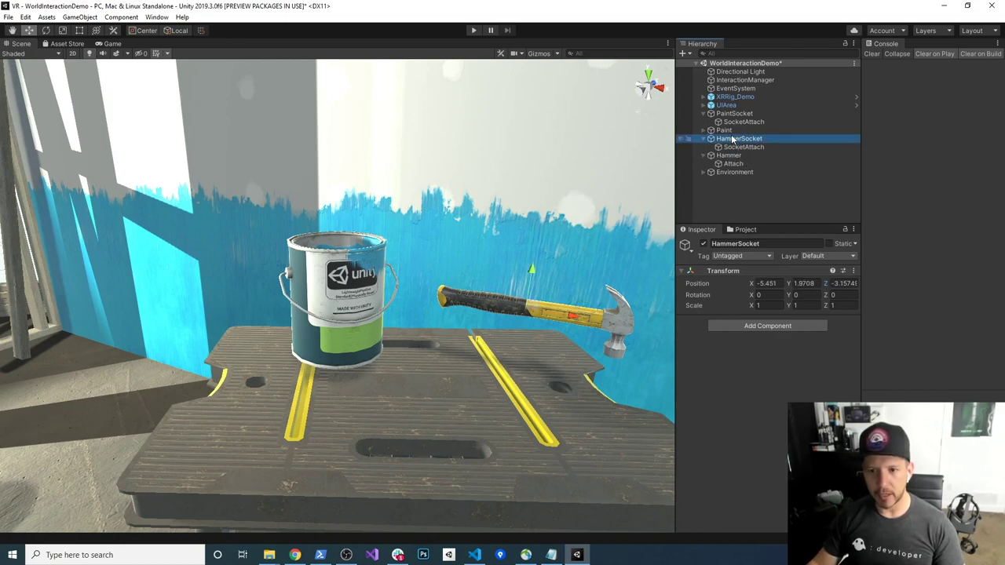
Check the placement of both SocketAttach points relative to the workbench, bucket and hammer, and save the scene
left_click_drag(584, 299, 453, 309, "alt")
scroll(518, 296, "down", 4, "alt")
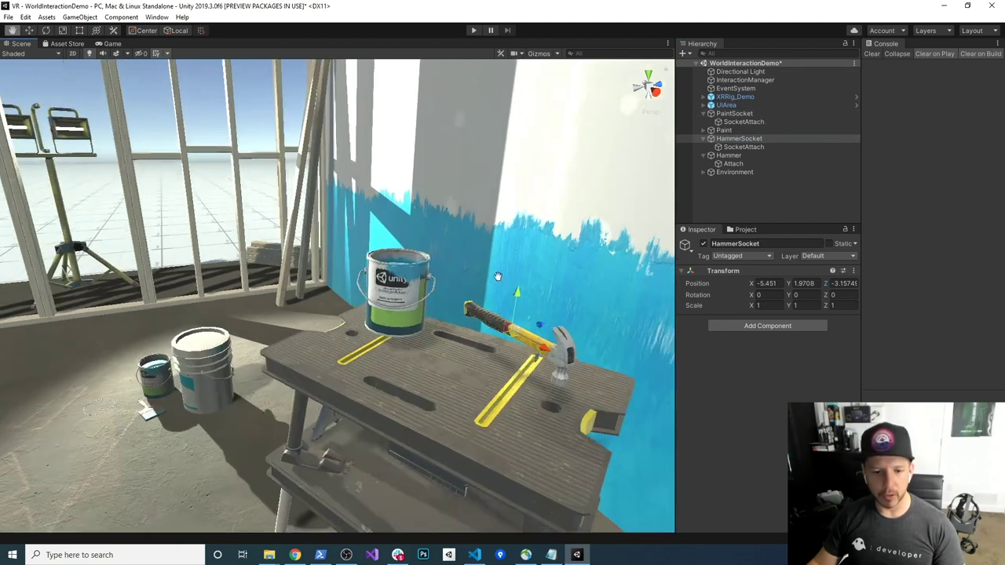
middle_click_drag(511, 290, 456, 258, "alt")
left_click_drag(456, 257, 538, 204, "alt")
left_click_drag(528, 309, 589, 263, "alt")
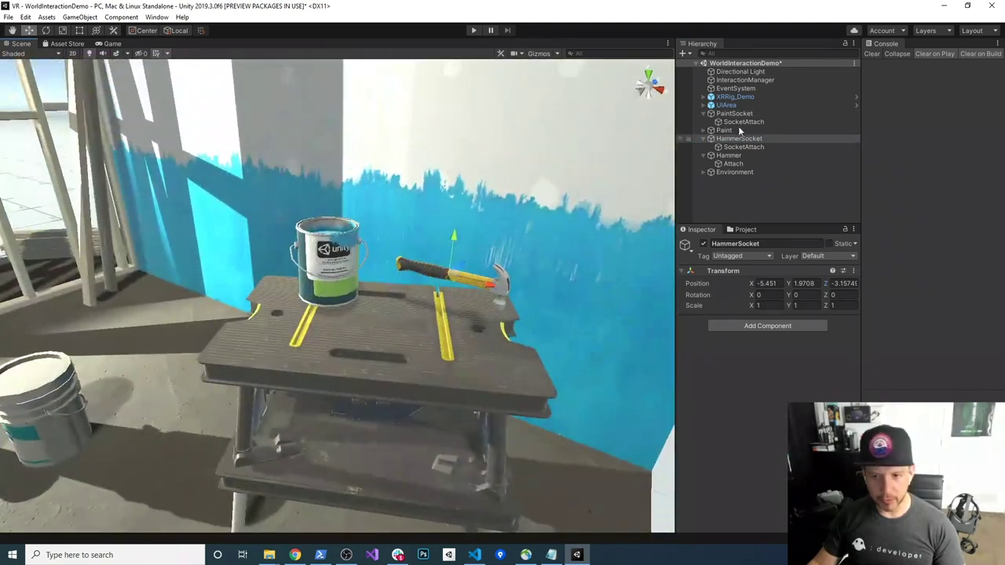
left_click(745, 149)
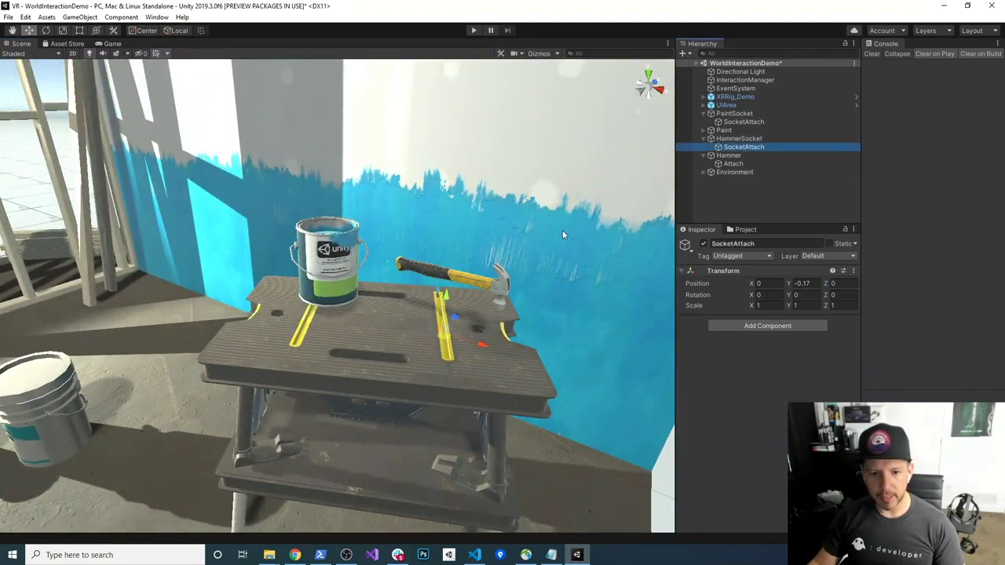
left_click_drag(508, 279, 546, 256, "alt")
left_click_drag(486, 297, 467, 300, "alt")
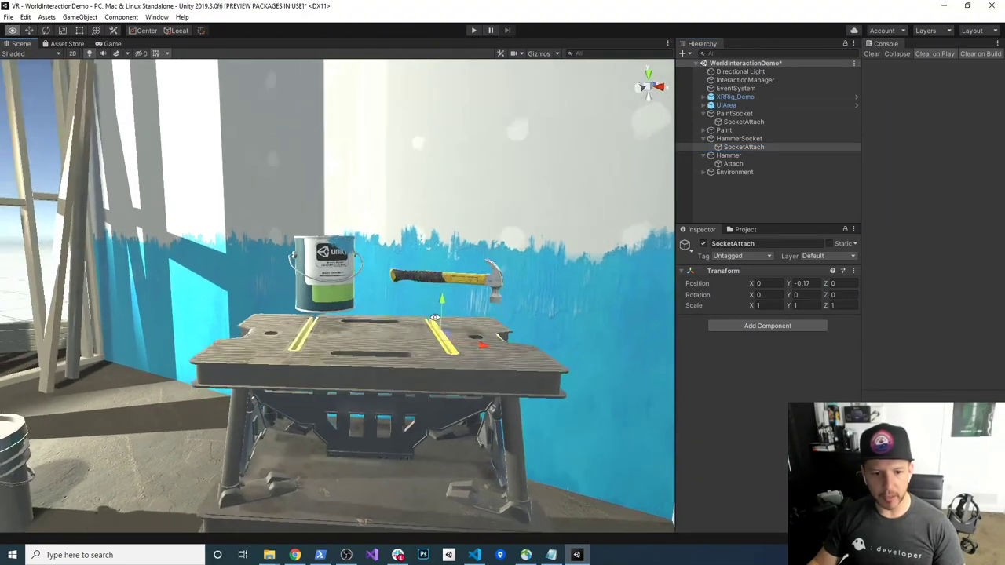
left_click(765, 123)
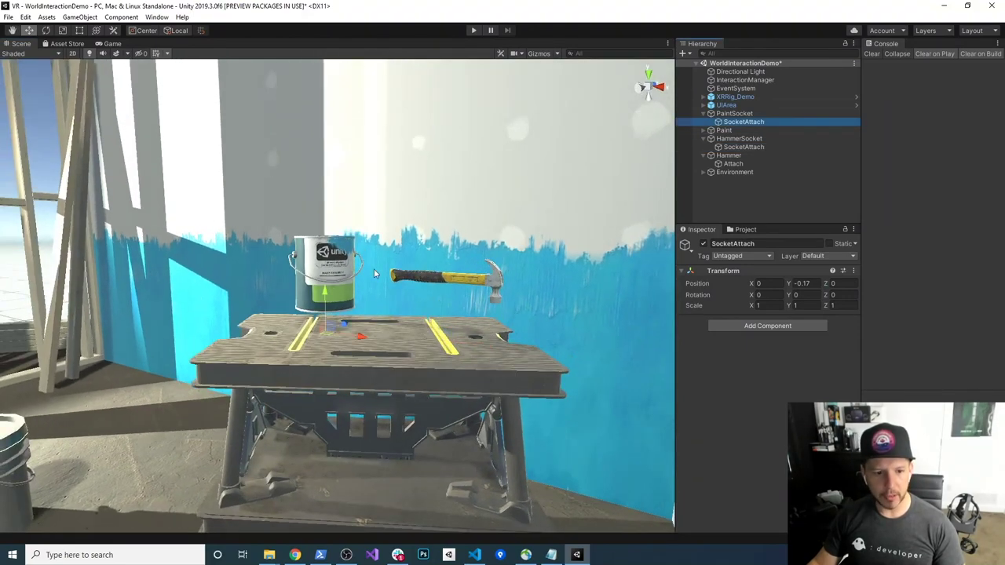
left_click(734, 148)
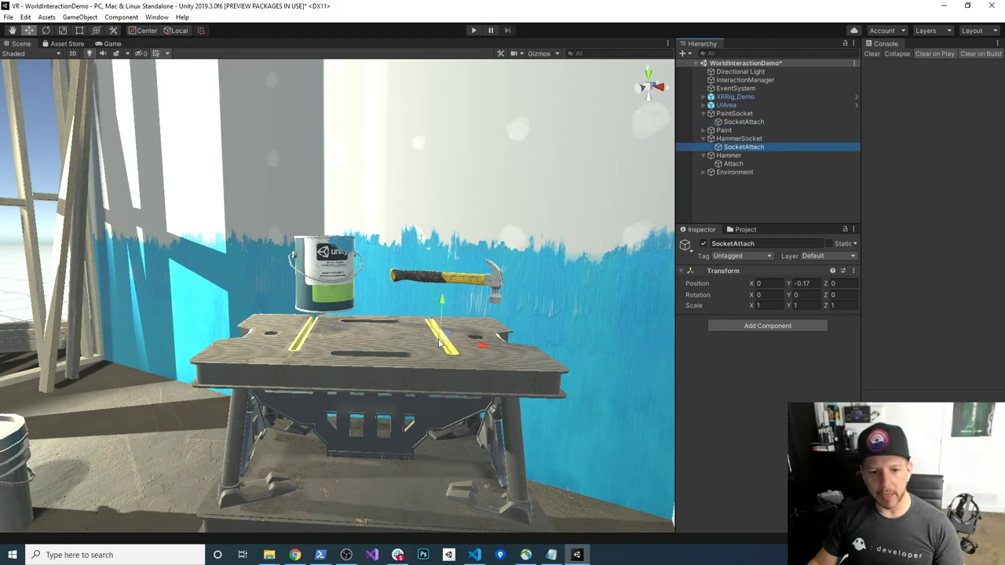
left_click_drag(432, 287, 318, 342, "alt")
key("ctrl+s")
Add an XR Socket Interactor component to both PaintSocket and HammerSocket
left_click(734, 114)
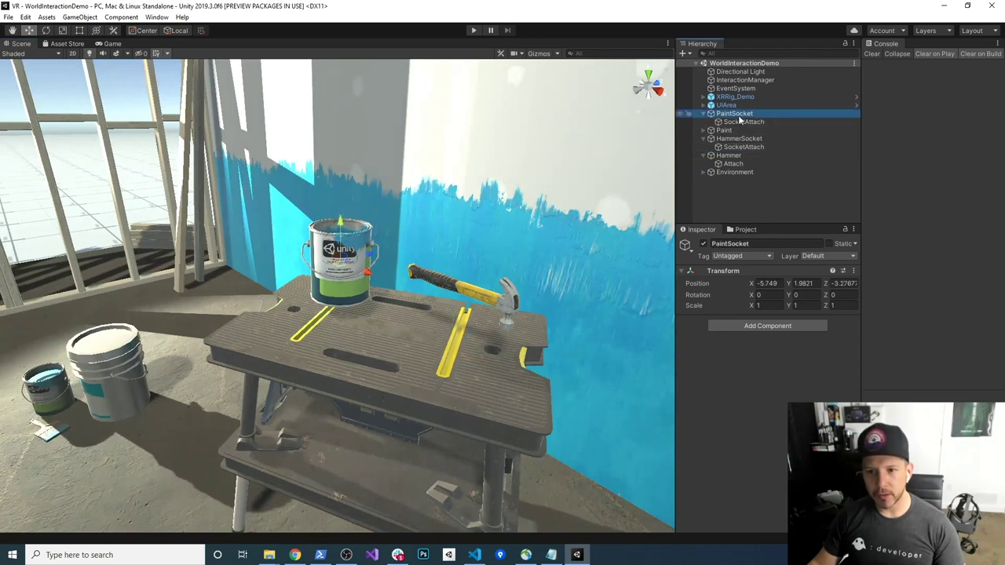
left_click(738, 325)
type("sock")
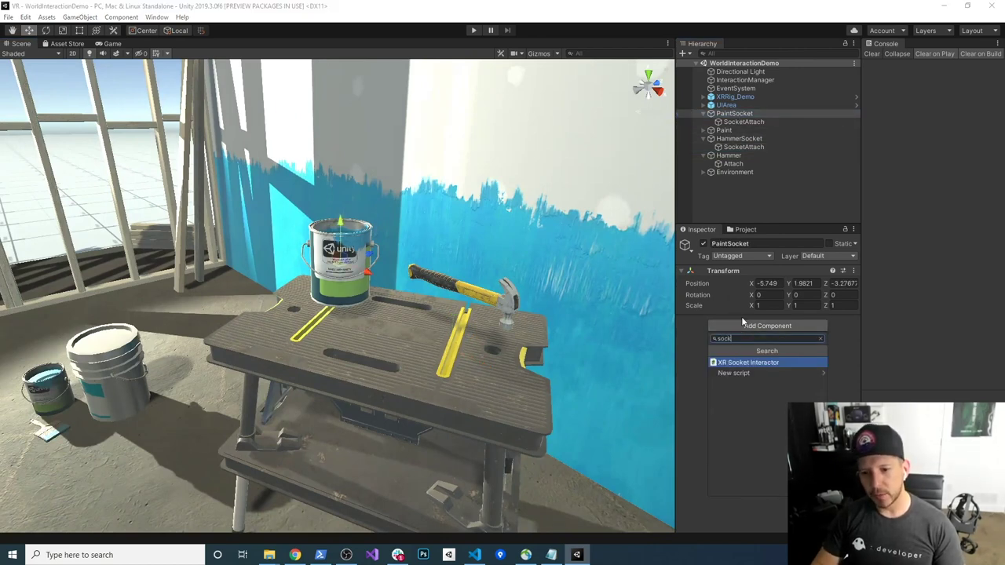
key("Return")
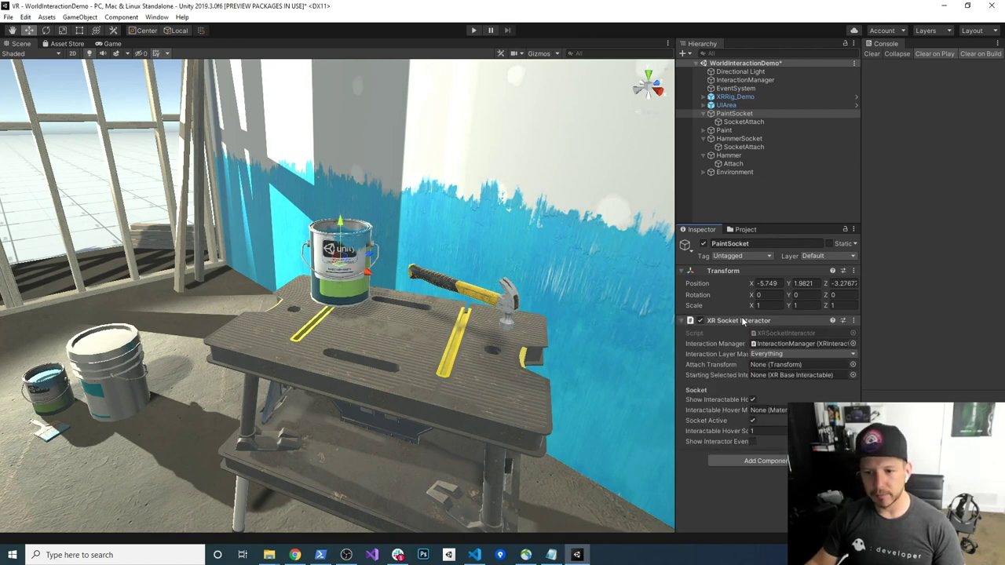
left_click(734, 139)
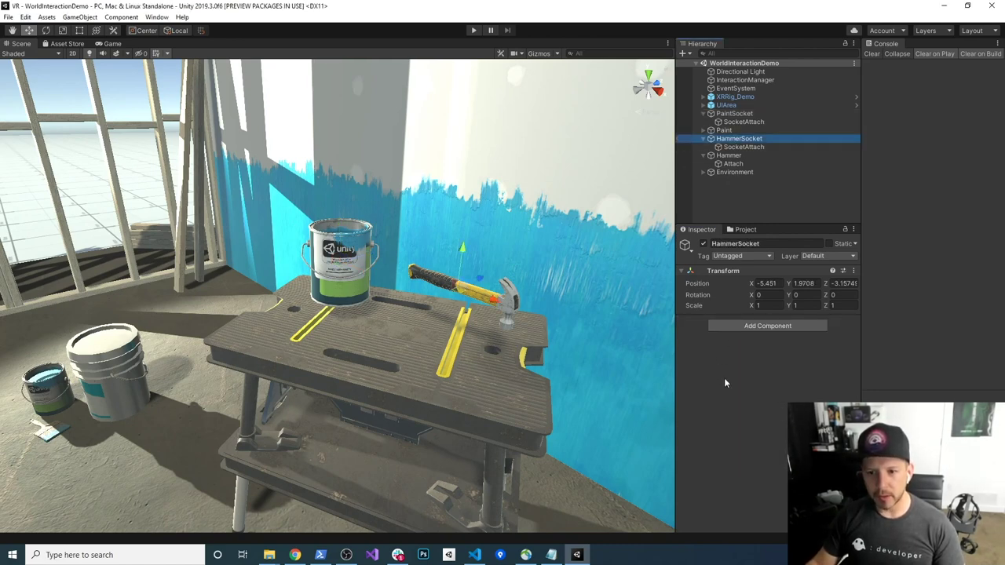
left_click(758, 325)
key("Return")
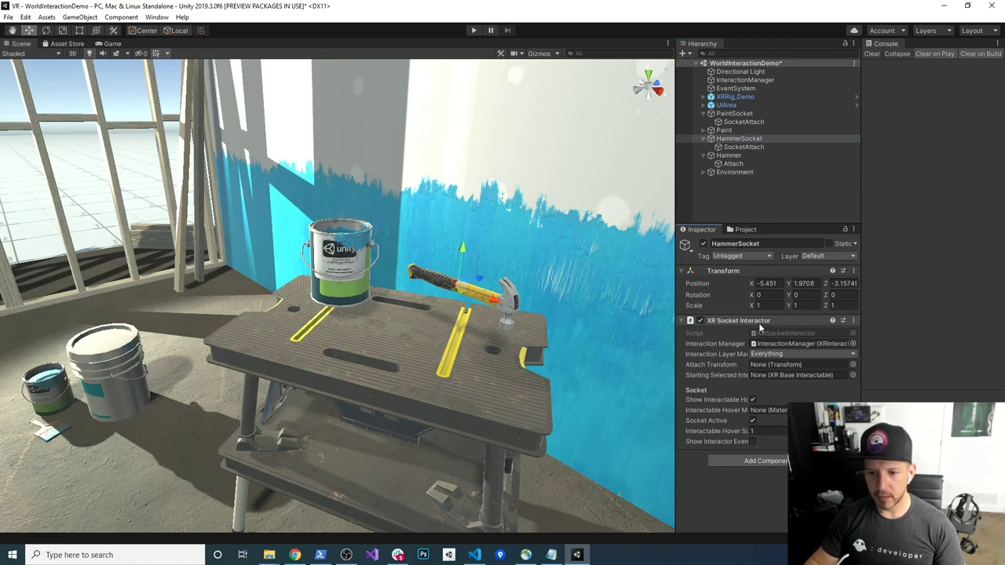
Assign Paint as PaintSocket's Starting Selected Interactable and Hammer as HammerSocket's Starting Selected Interactable
left_click(742, 114)
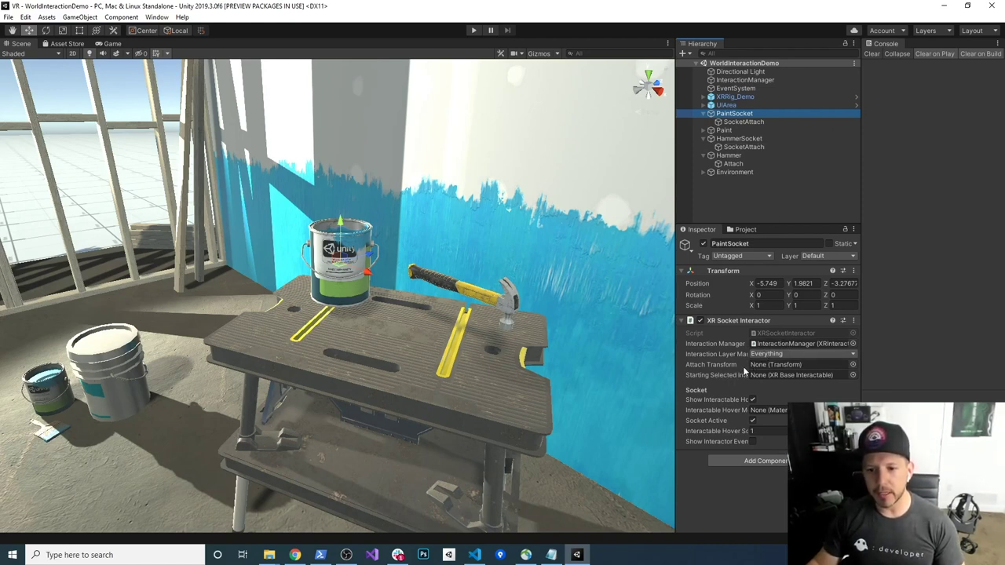
mouse_move(727, 130)
left_mouse_down()
mouse_move(750, 183)
mouse_move(784, 373)
left_mouse_up()
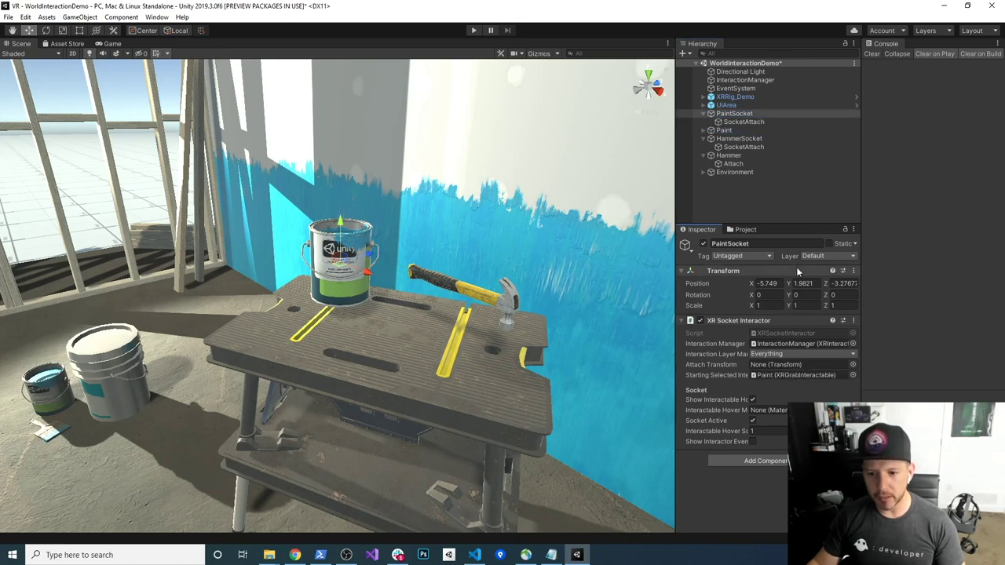
left_click(734, 142)
left_click(729, 131)
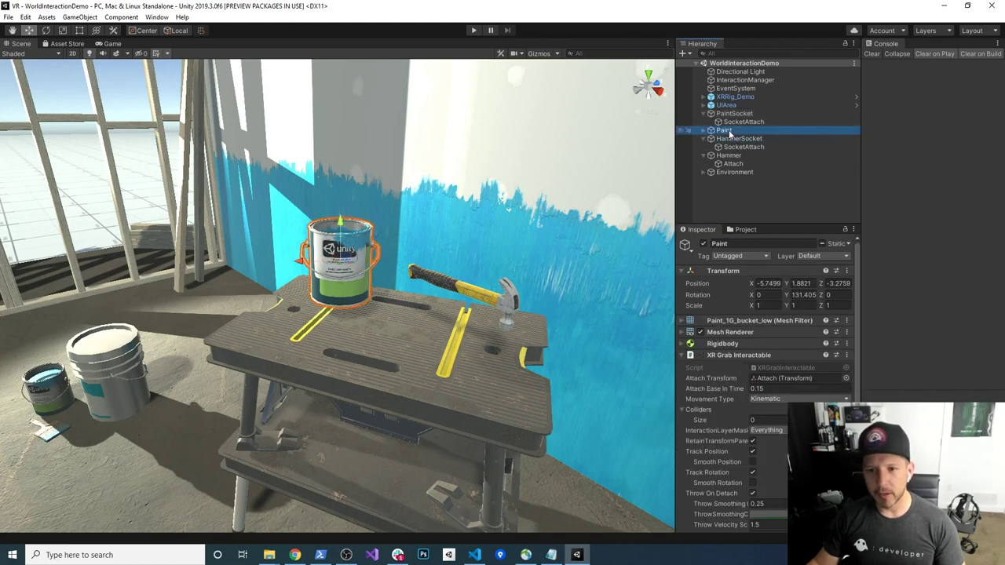
left_click(732, 140)
left_click_drag(729, 156, 816, 377)
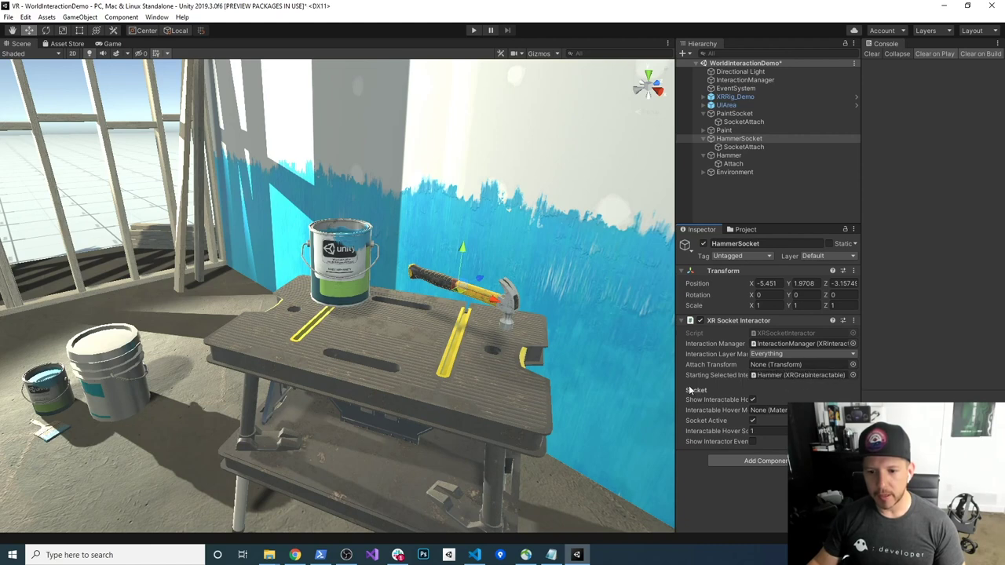
Assign each socket's own SocketAttach child as the Attach Transform of HammerSocket and PaintSocket
left_click_drag(675, 369, 593, 371)
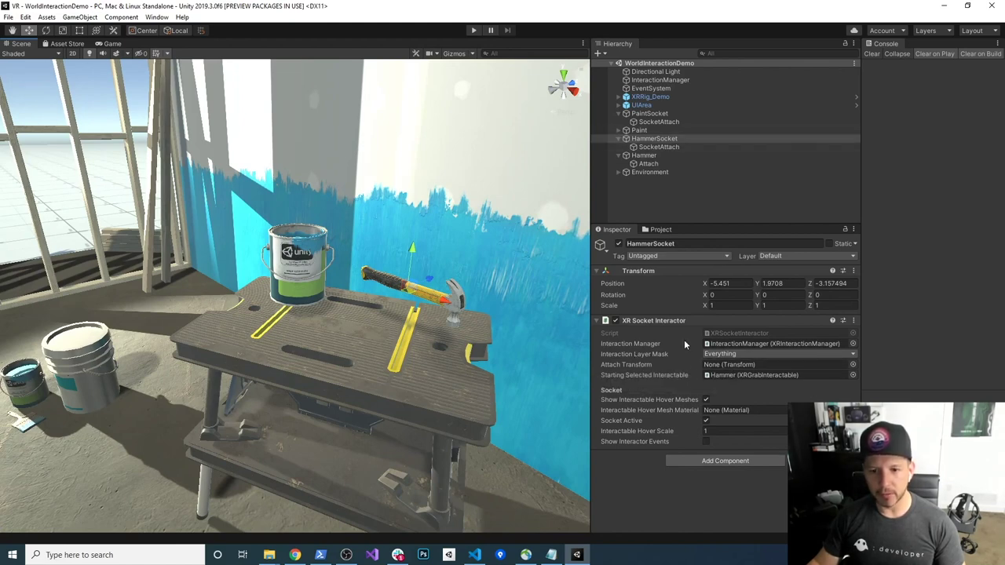
left_click(665, 148)
left_click_drag(664, 148, 730, 364)
left_click(651, 113)
mouse_move(658, 123)
left_mouse_down()
mouse_move(706, 326)
mouse_move(729, 364)
left_mouse_up()
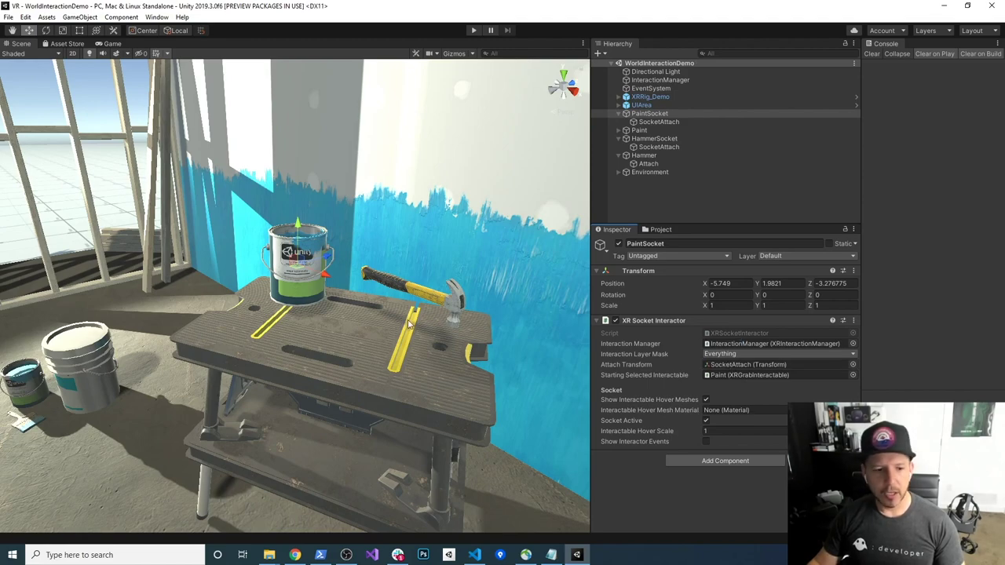
Dock the Project window alongside the Console and widen that area to show the asset folders
left_click_drag(399, 329, 192, 318, "alt")
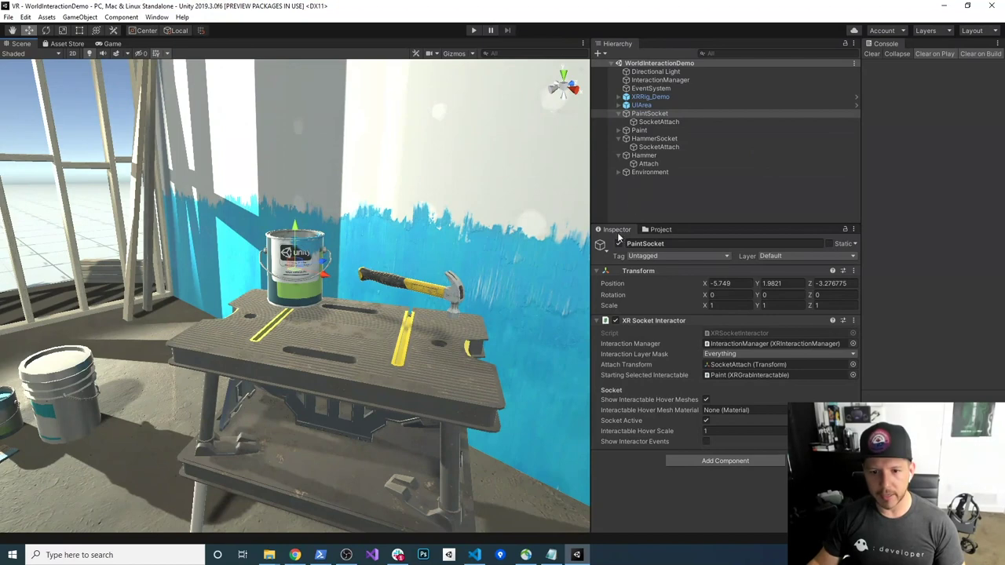
left_click_drag(646, 232, 904, 48)
left_click_drag(863, 94, 865, 118)
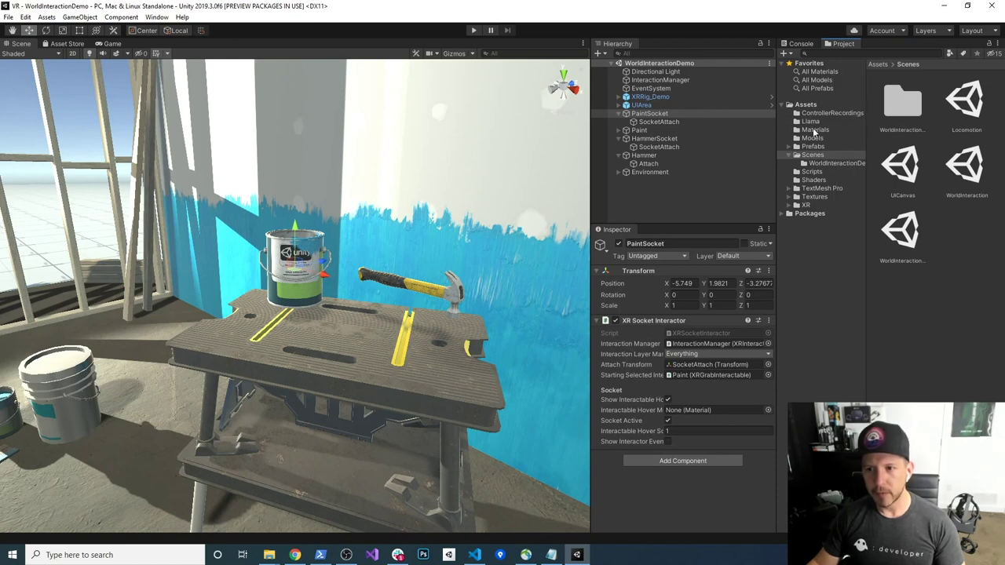
Create a new material named SelectableMaterial in the Materials folder
left_click(817, 130)
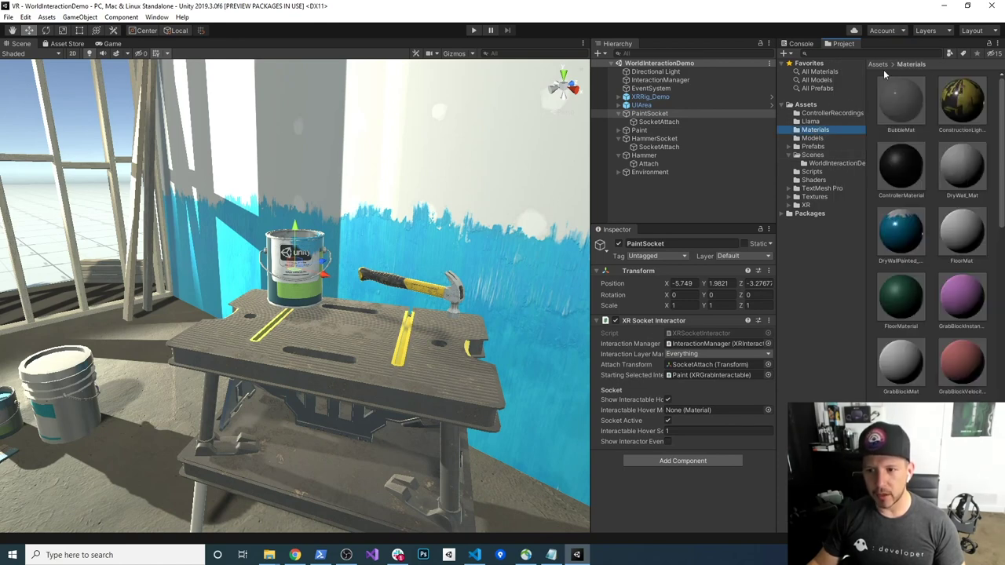
left_click(806, 106)
left_click(813, 138)
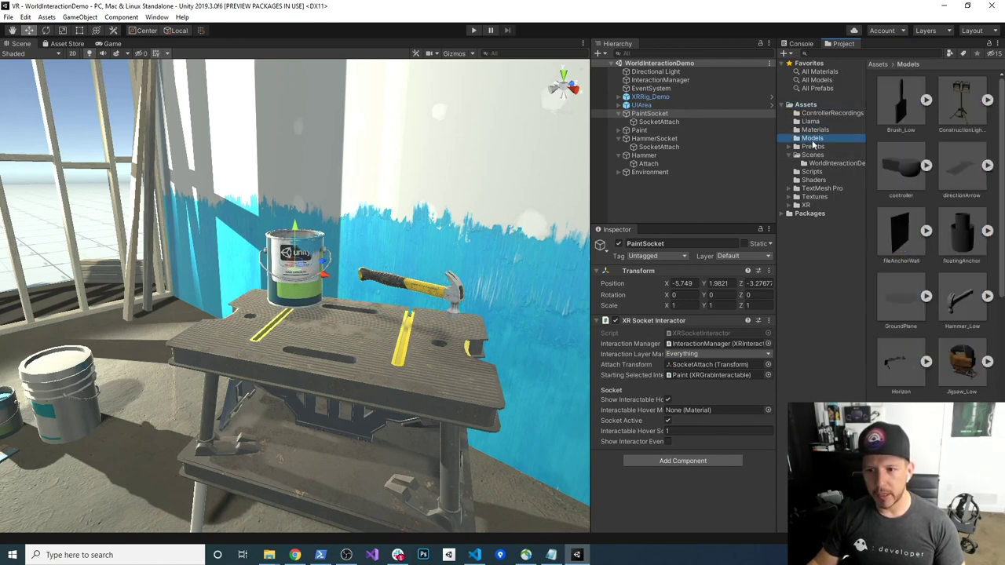
left_click(815, 129)
right_click(815, 129)
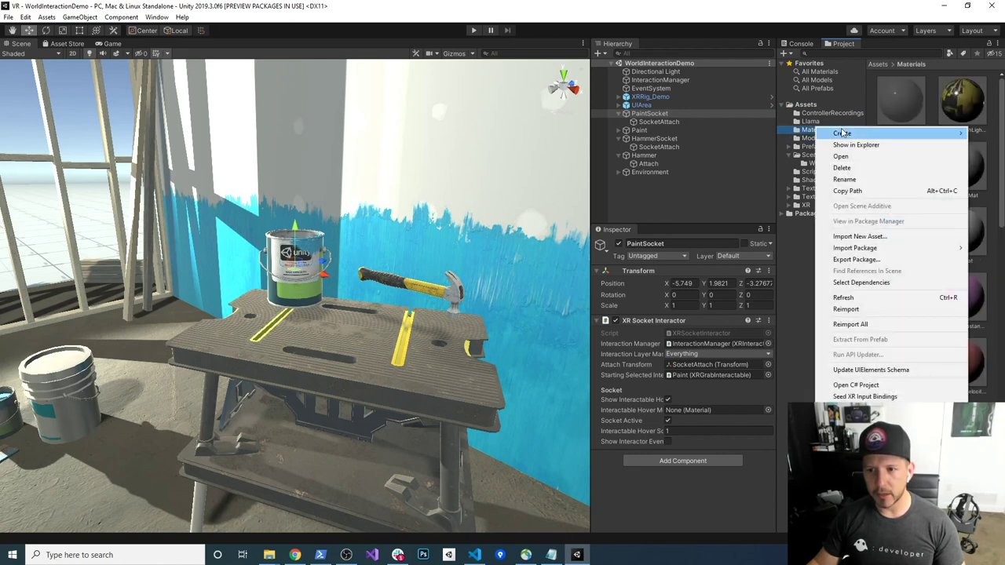
mouse_move(842, 134)
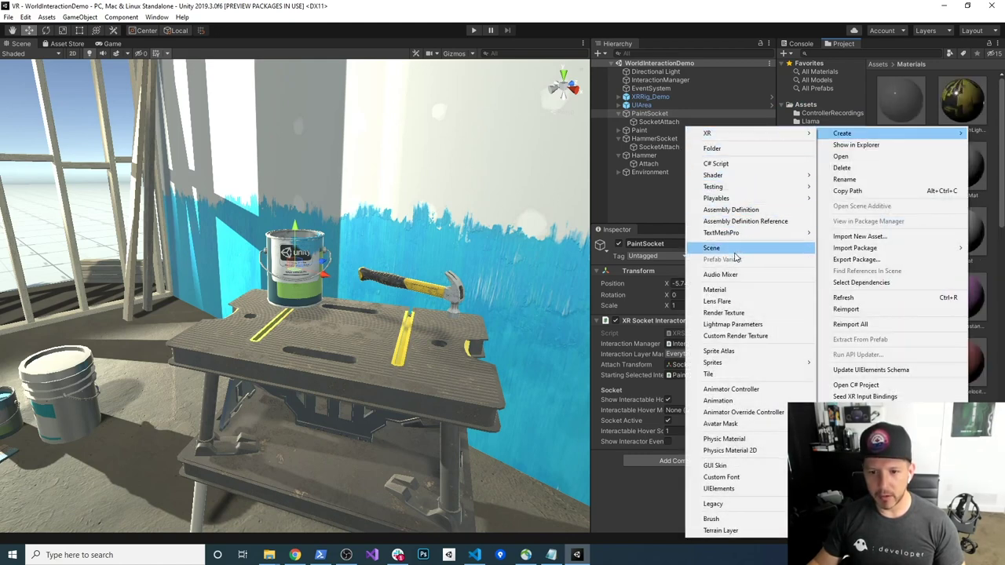
left_click(715, 290)
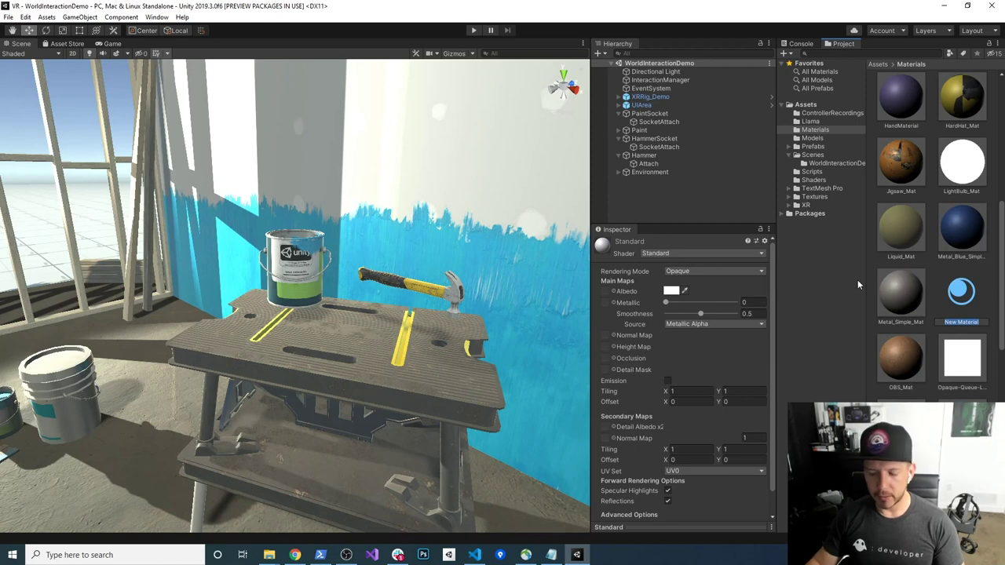
type("SelectableMaterial")
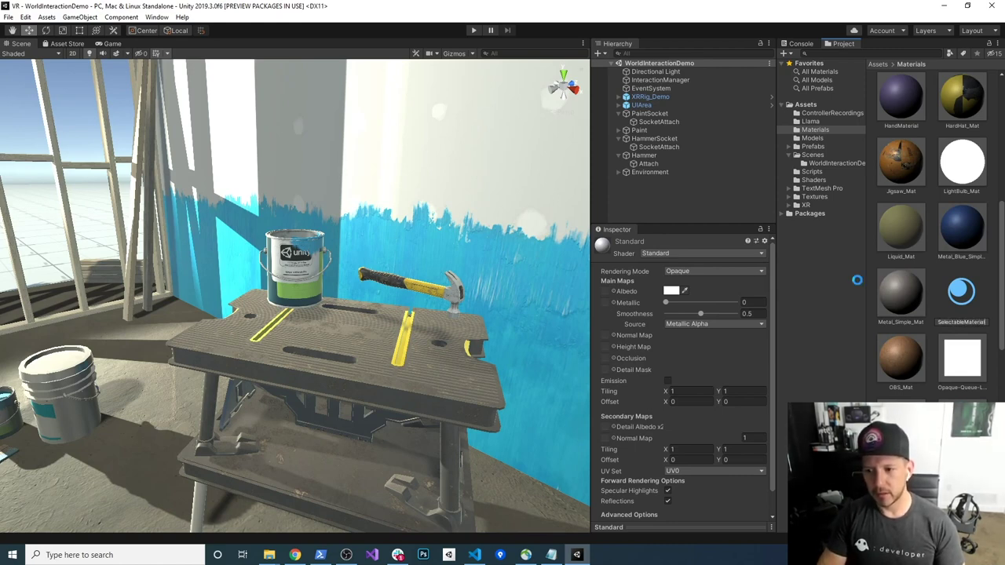
Confirm SelectableMaterial as the new material's name
key("Return")
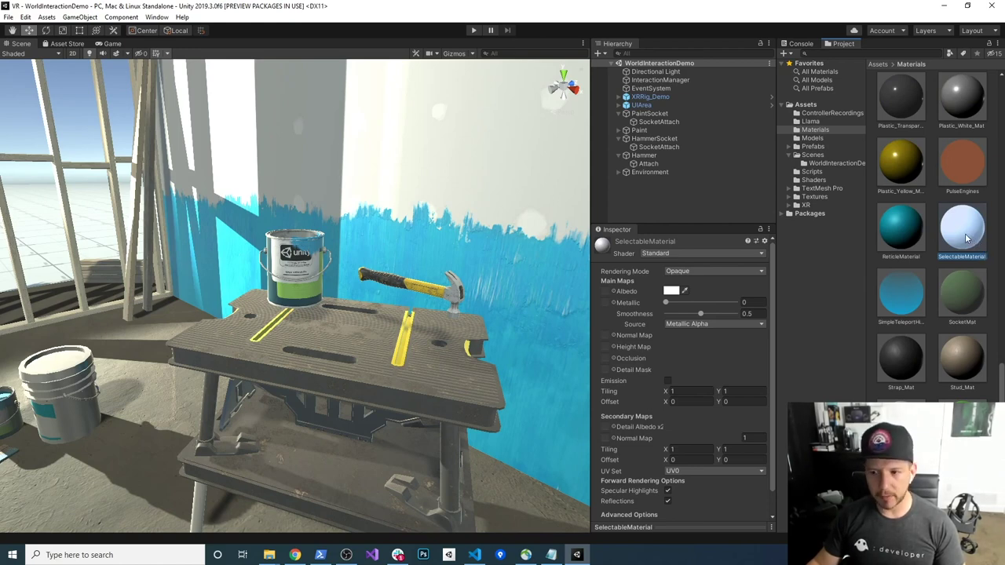
Apply SelectableMaterial to the paint bucket and set the material's Rendering Mode to Transparent
left_click_drag(957, 232, 289, 266)
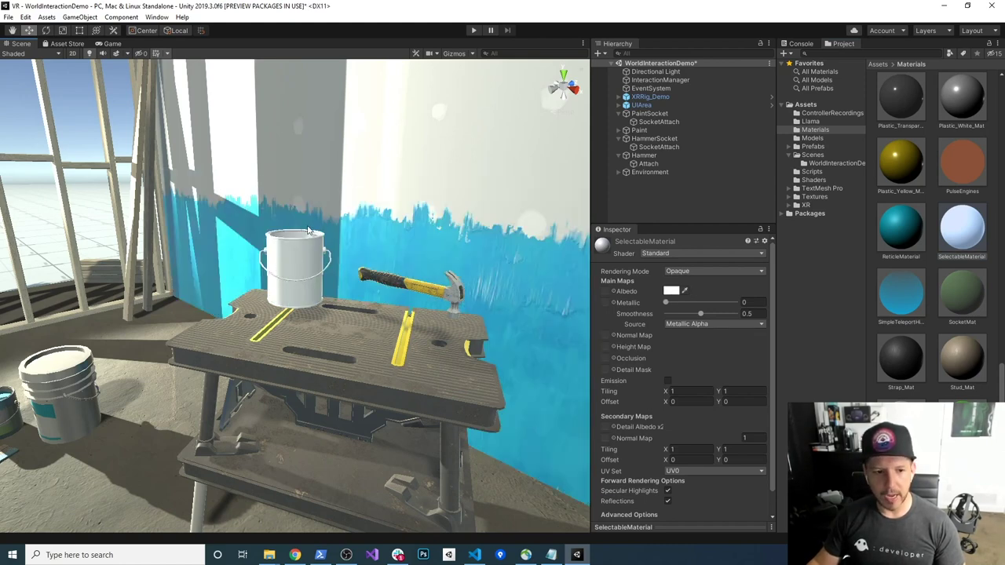
left_click(702, 271)
left_click(698, 317)
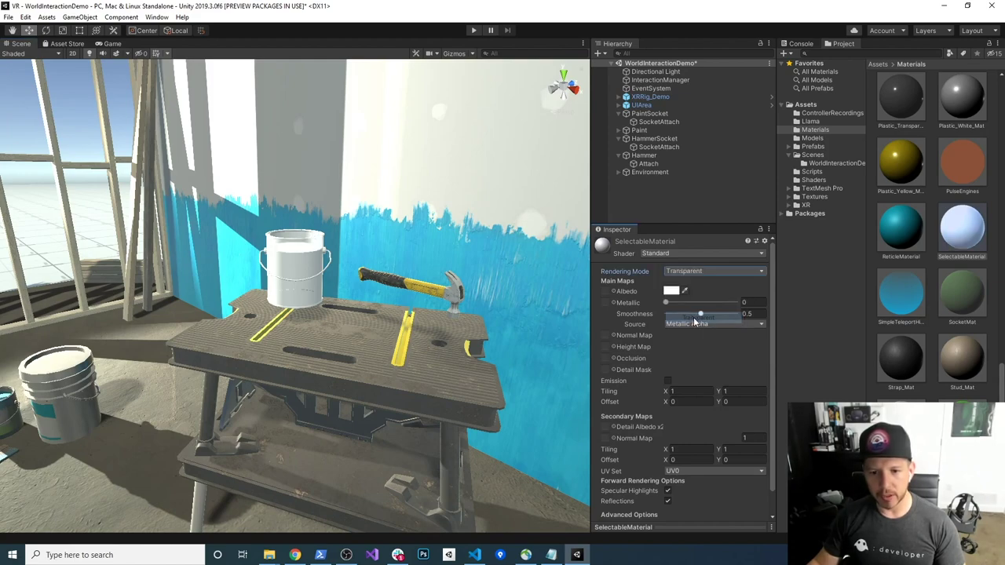
left_click_drag(393, 277, 376, 353, "alt")
Set SelectableMaterial's albedo to a semi-transparent red, check it on the paint bucket and save the scene
left_click(672, 292)
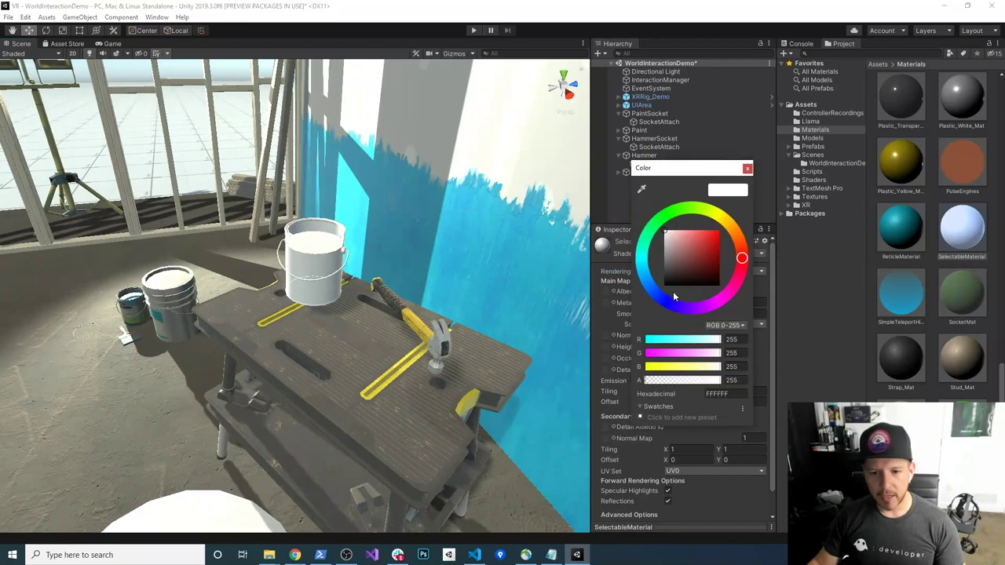
left_click(695, 212)
mouse_move(701, 256)
left_mouse_down()
mouse_move(718, 225)
mouse_move(742, 262)
left_mouse_up()
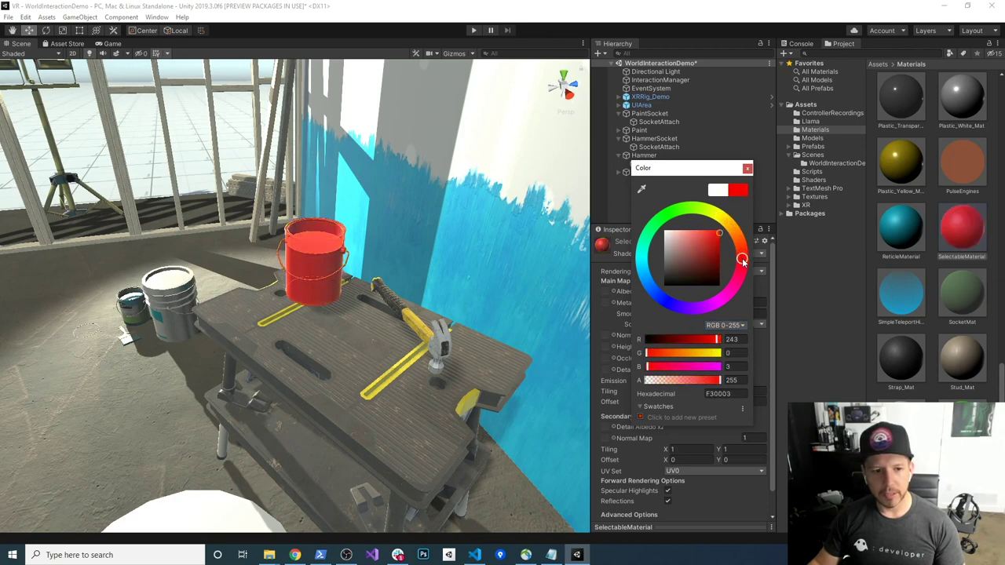
left_click(747, 168)
left_click(679, 291)
left_click_drag(690, 380, 705, 380)
left_click(360, 325)
left_click_drag(416, 236, 351, 288, "alt")
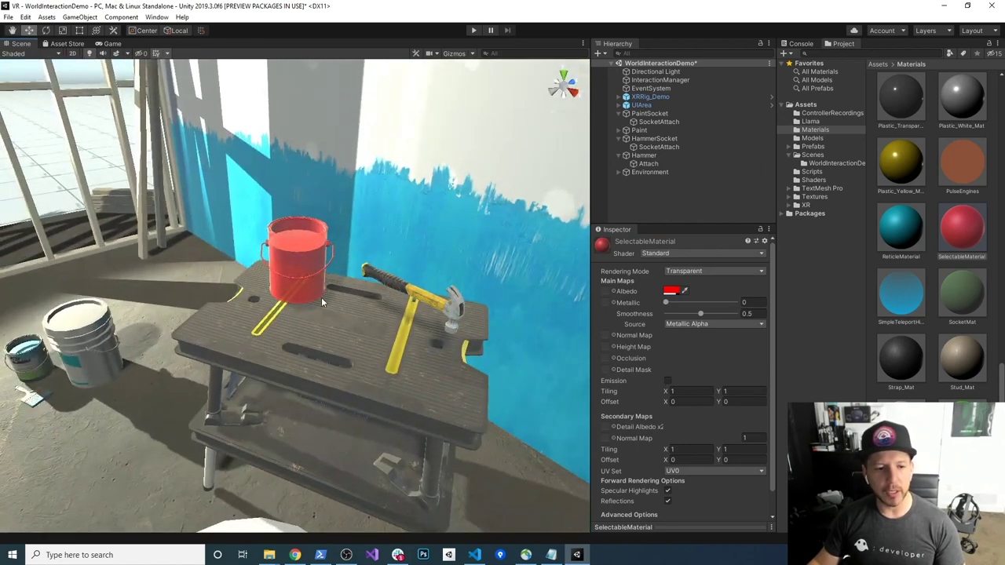
key("ctrl+s")
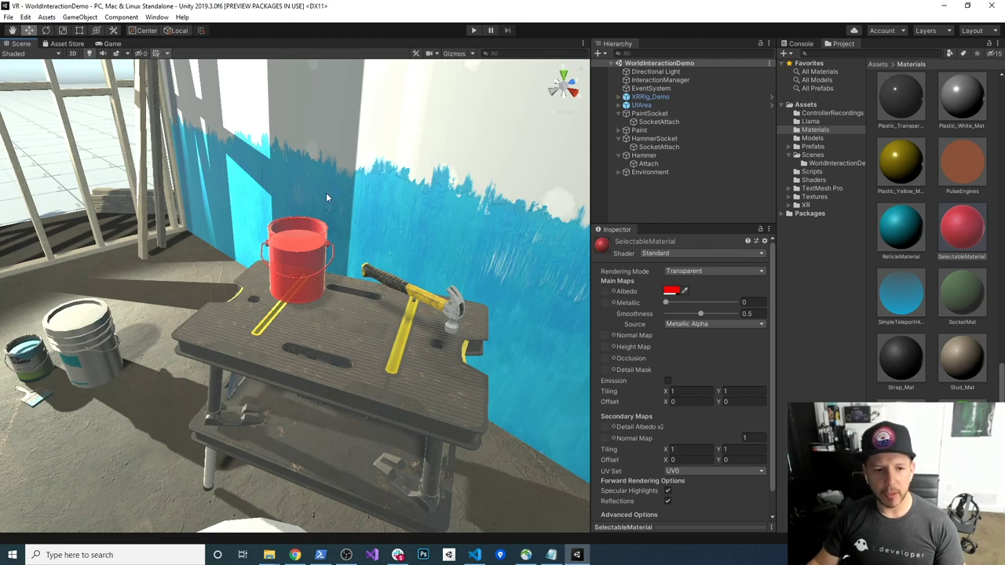
Undo the SelectableMaterial color and rendering mode changes and its application to the paint bucket
key("ctrl+z")
key("ctrl+z")
key("ctrl+z")
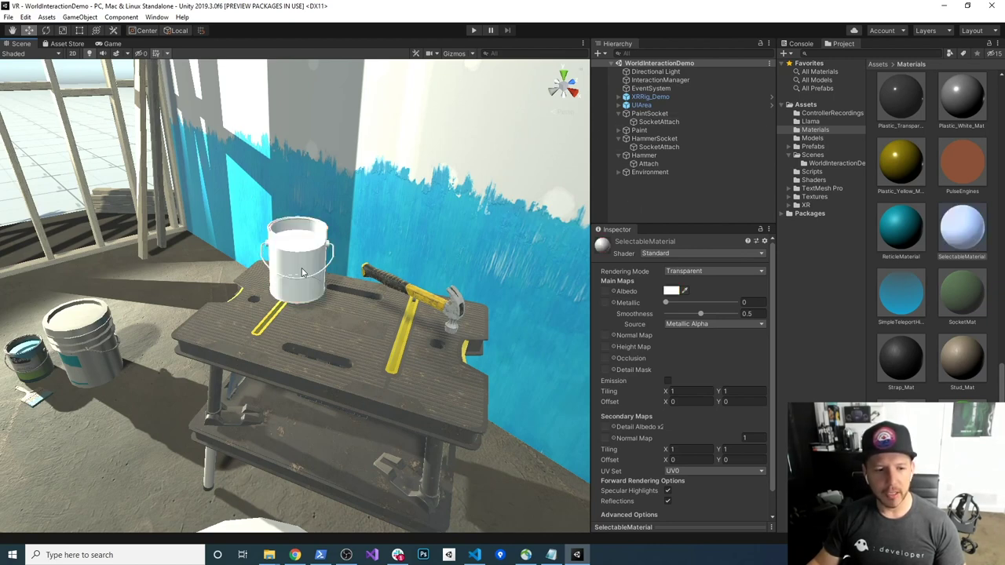
key("ctrl+z")
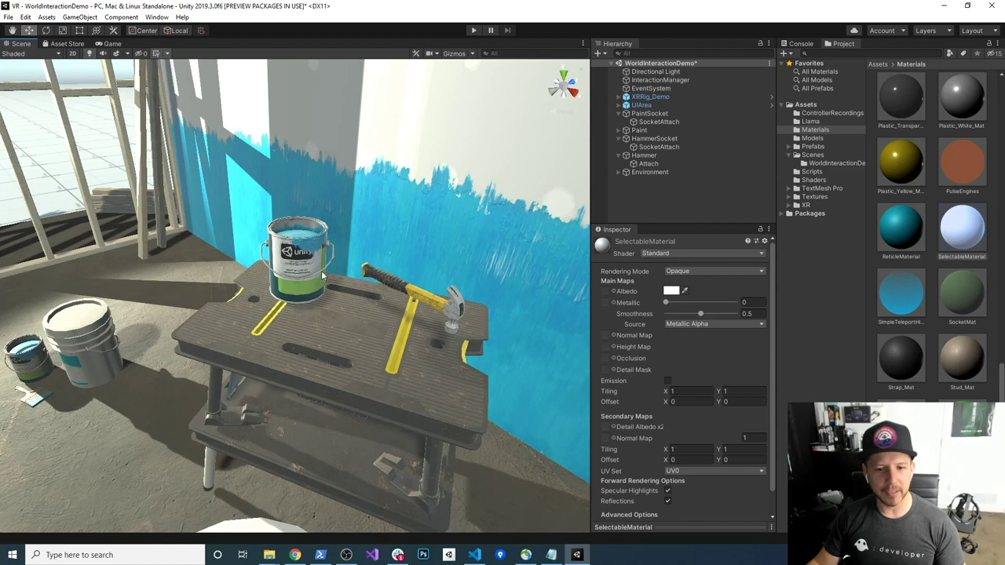
Set SelectableMaterial's albedo color to pure red, FF0000
left_click(672, 291)
left_click_drag(698, 242, 730, 226)
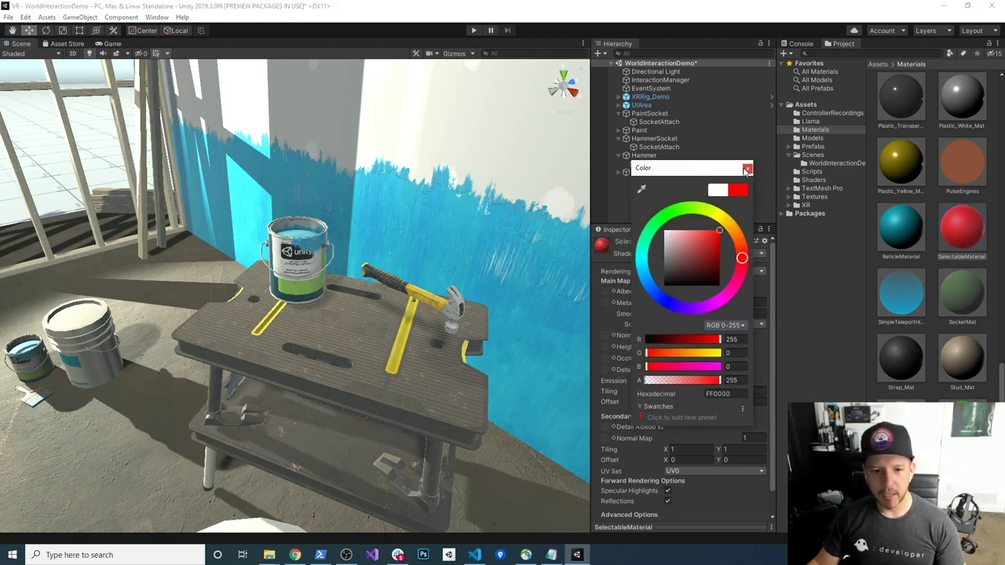
left_click(746, 170)
Create a temporary cube in the scene and apply SelectableMaterial to it as a preview
left_click(88, 18)
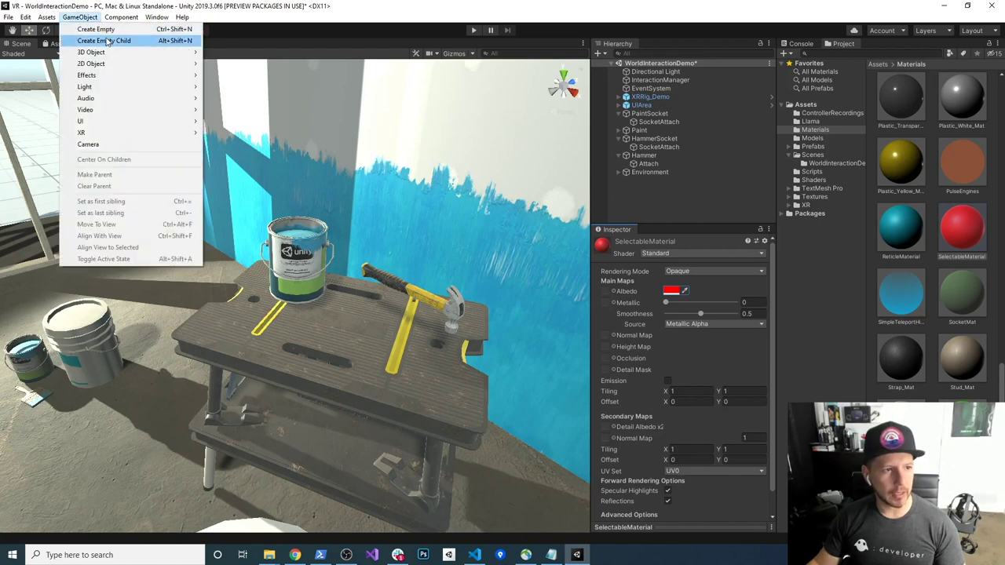
mouse_move(159, 53)
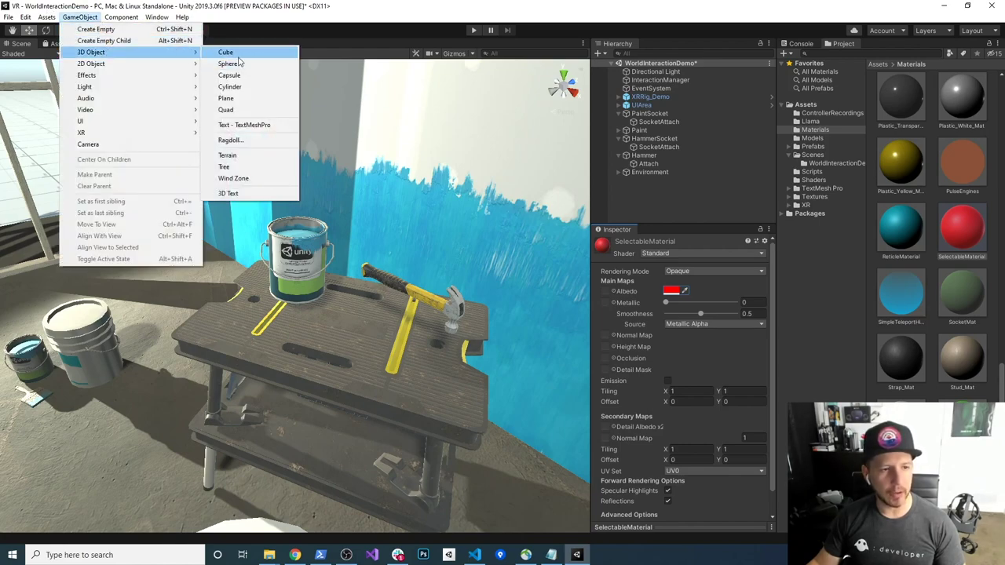
left_click(234, 53)
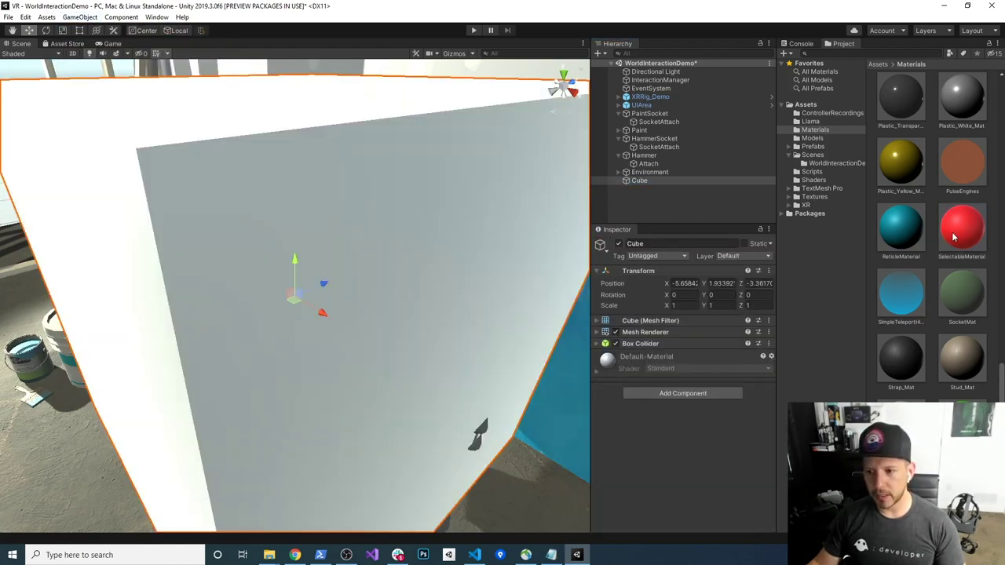
left_click_drag(954, 237, 527, 224)
key("f")
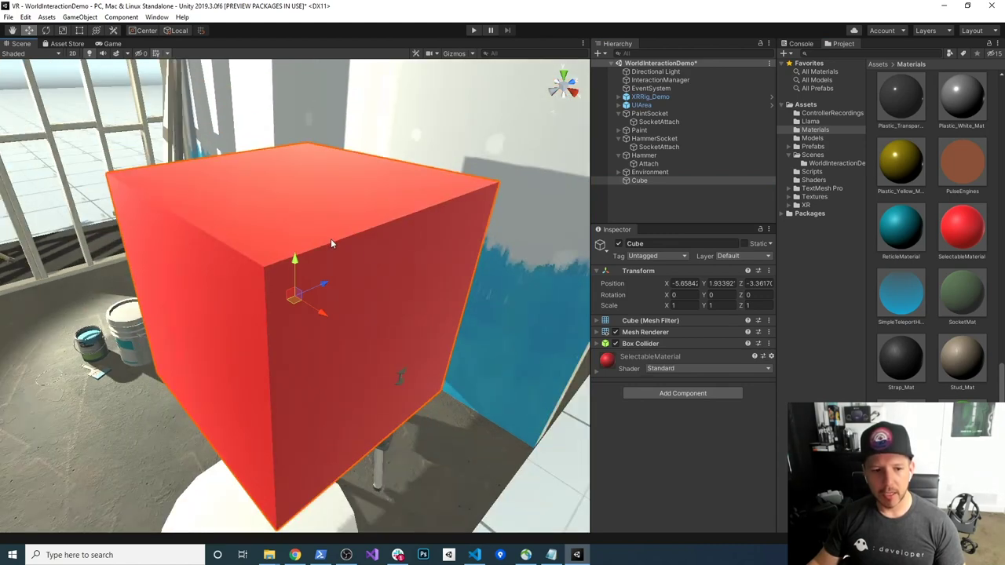
Set SelectableMaterial's Rendering Mode to Transparent and its albedo alpha to 199
left_click(635, 357)
scroll(674, 363, "down", 3)
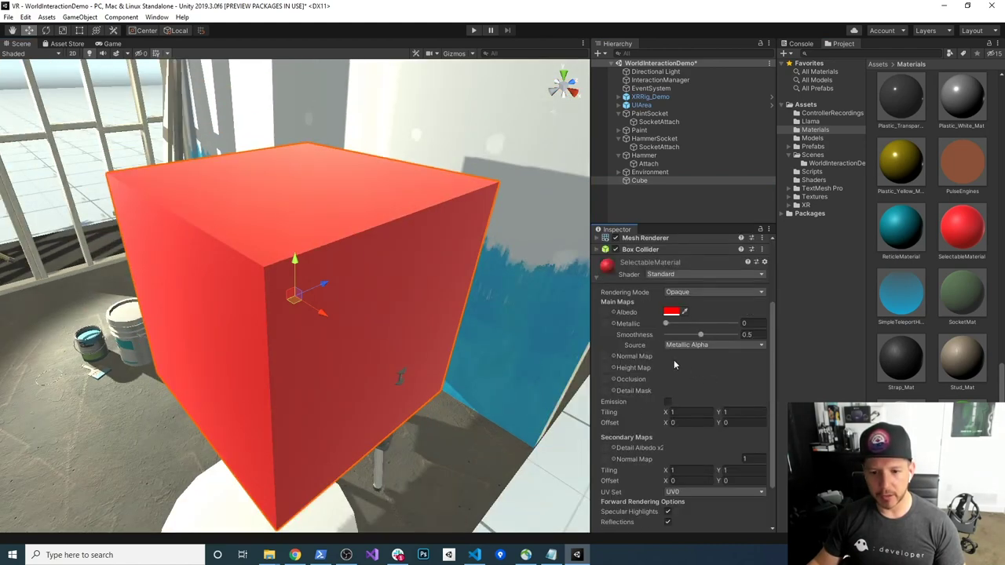
left_click(681, 292)
left_click(691, 338)
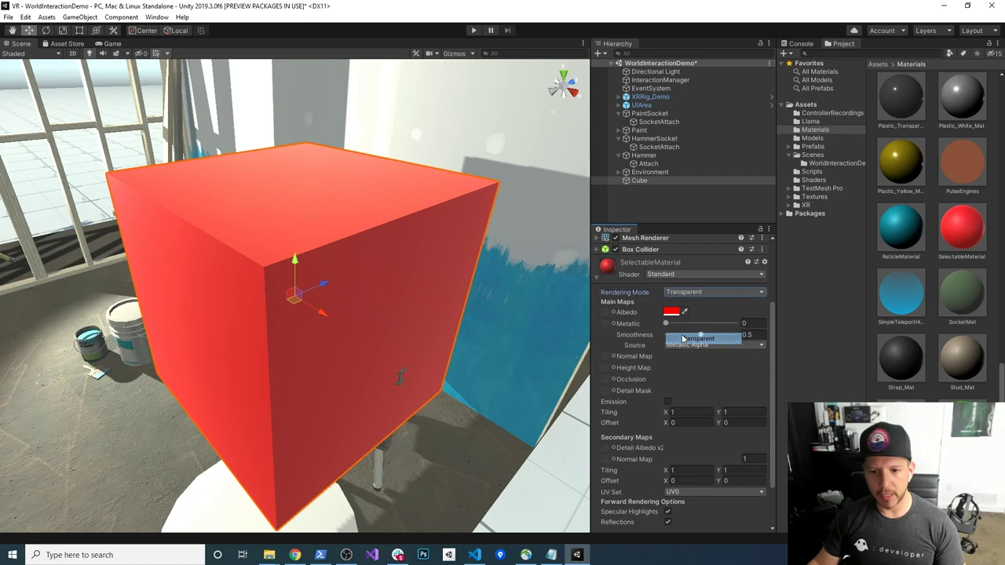
left_click(672, 311)
left_click(702, 380)
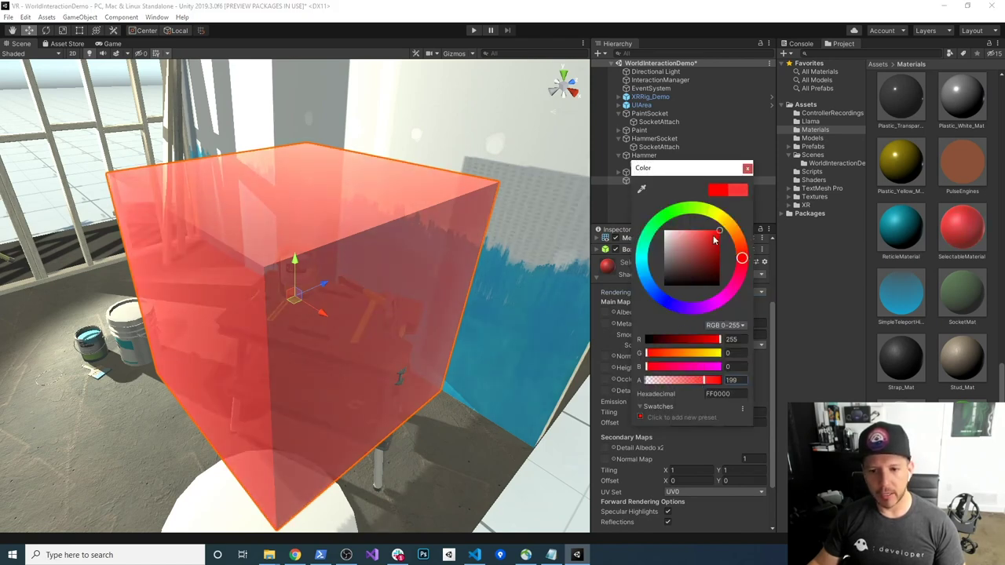
left_click(746, 168)
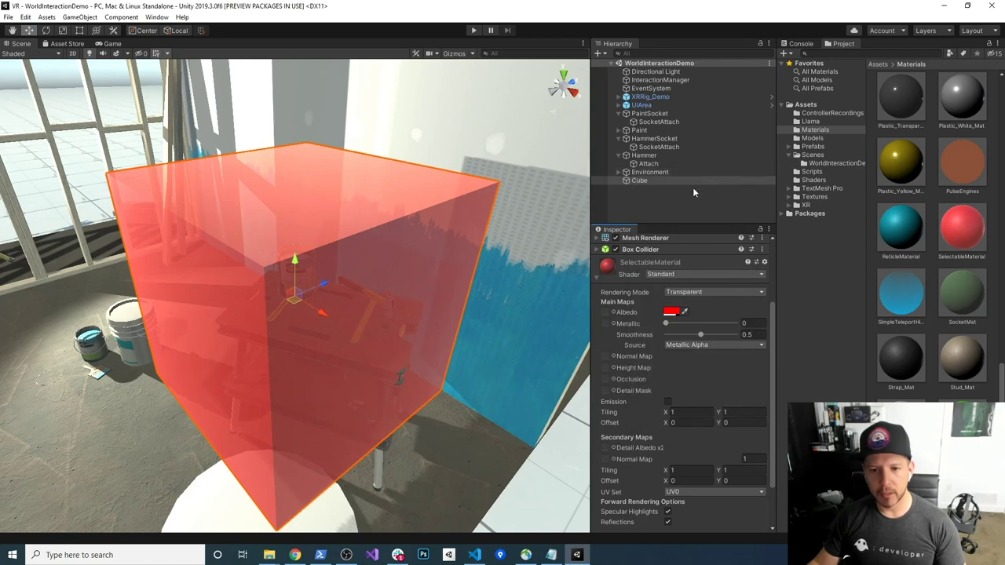
Delete the preview cube from the scene
left_click(645, 202)
left_click(639, 180)
key("Delete")
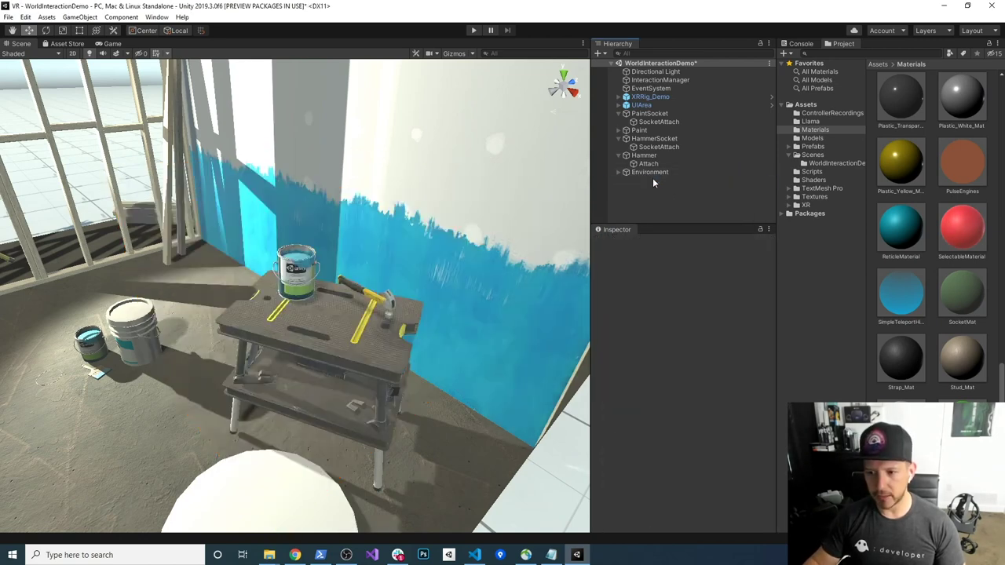
Assign SelectableMaterial as the Interactable Hover Material of PaintSocket and HammerSocket, and save the scene
left_click(649, 113)
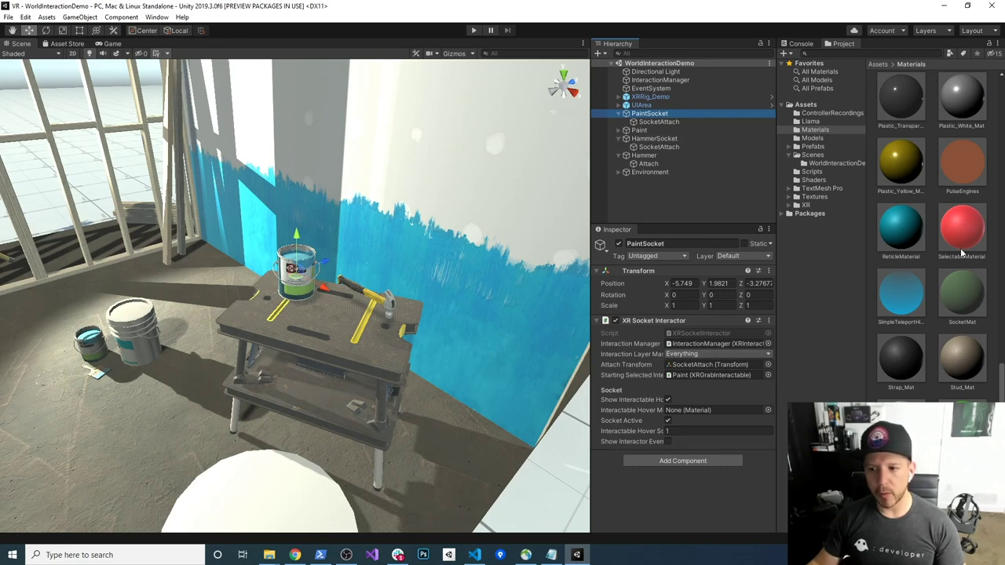
left_click_drag(959, 242, 682, 409)
left_click(655, 138)
left_click_drag(973, 243, 717, 411)
key("ctrl+s")
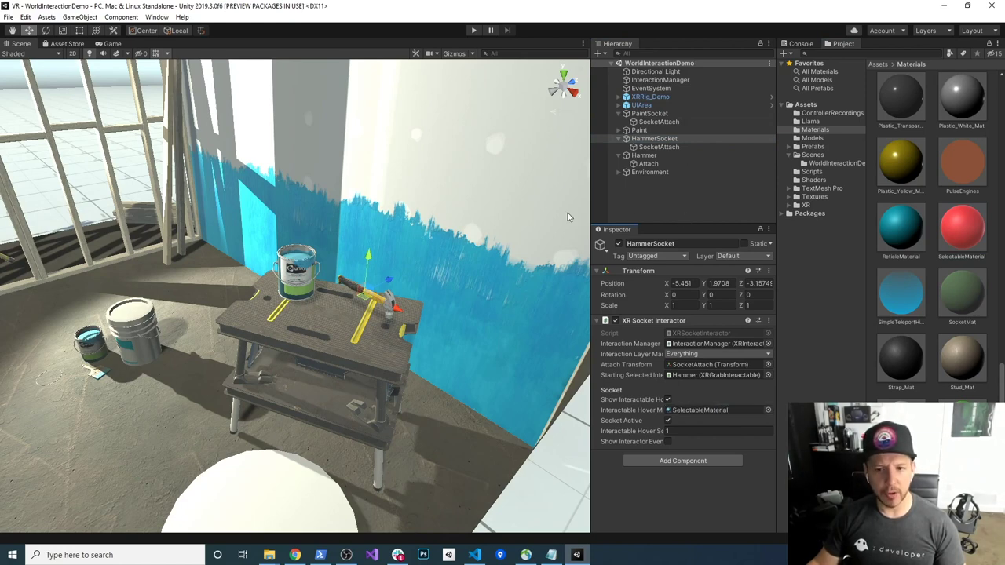
Add a Sphere Collider component to PaintSocket and save the scene
left_click_drag(687, 225, 689, 197)
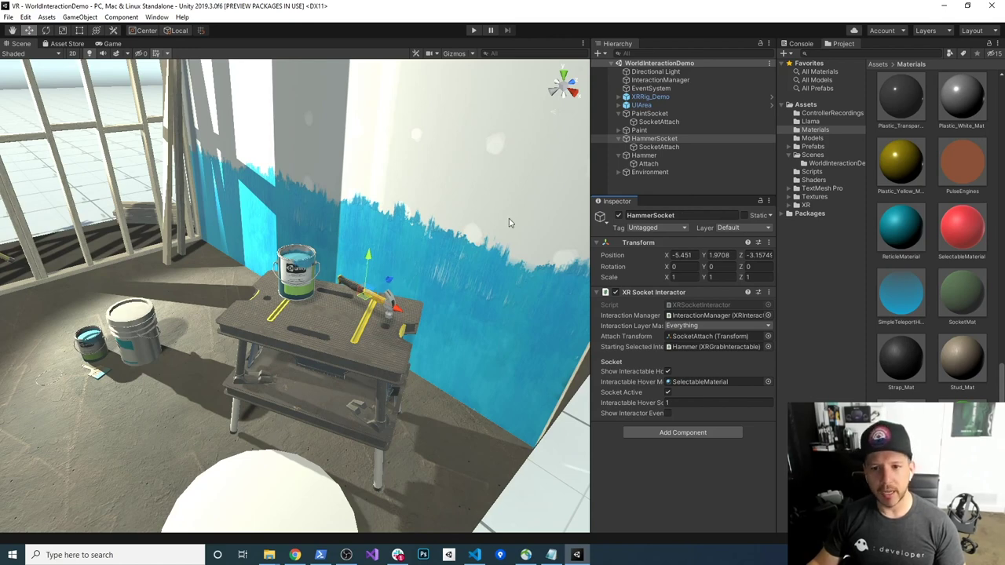
left_click(670, 115)
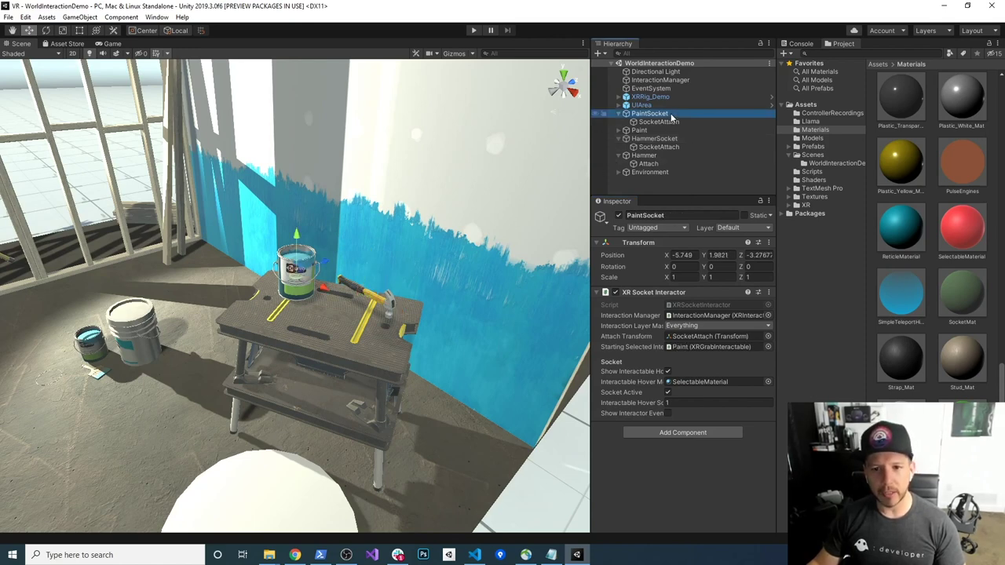
left_click(654, 433)
type("spe")
key("BackSpace")
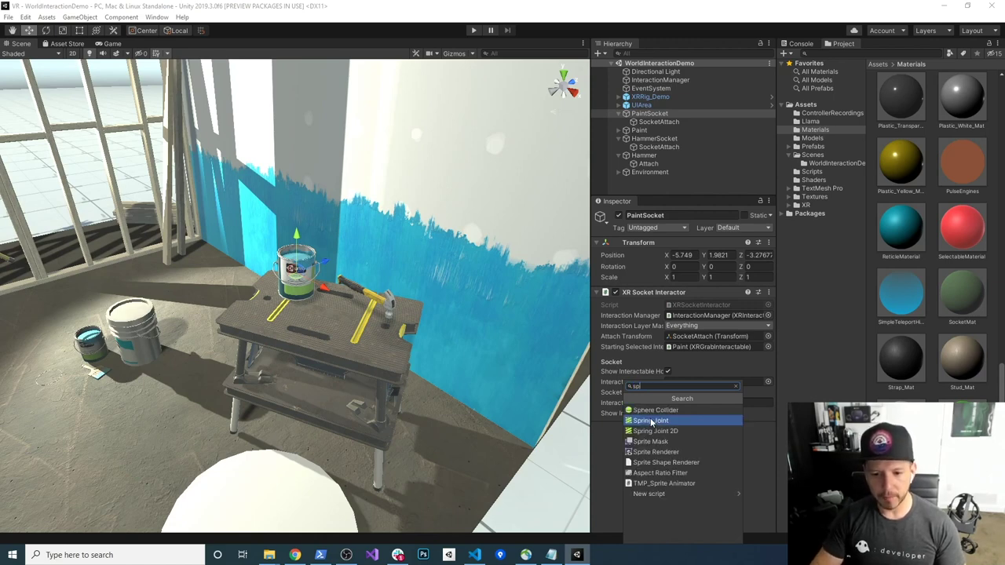
key("Up")
key("Return")
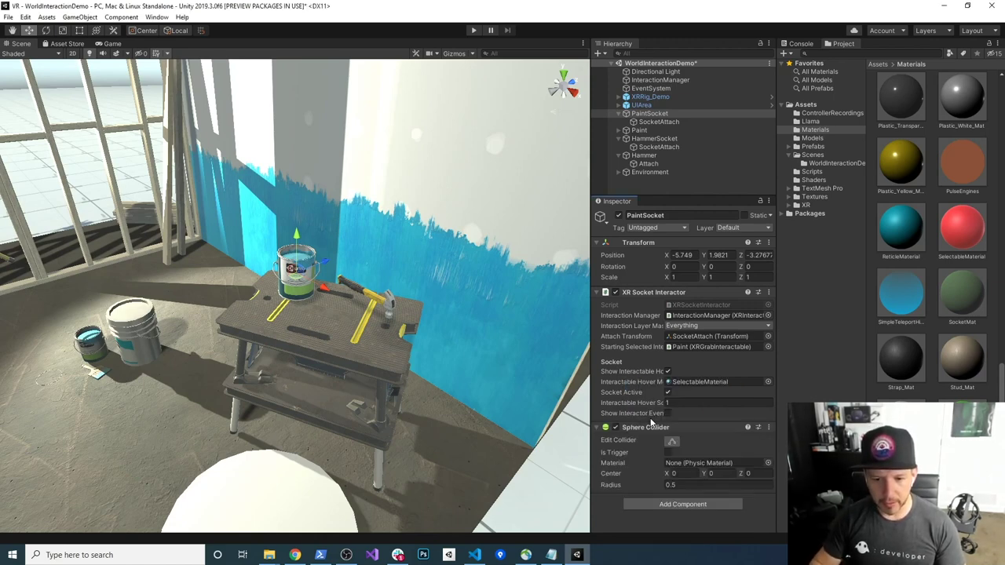
key("ctrl+s")
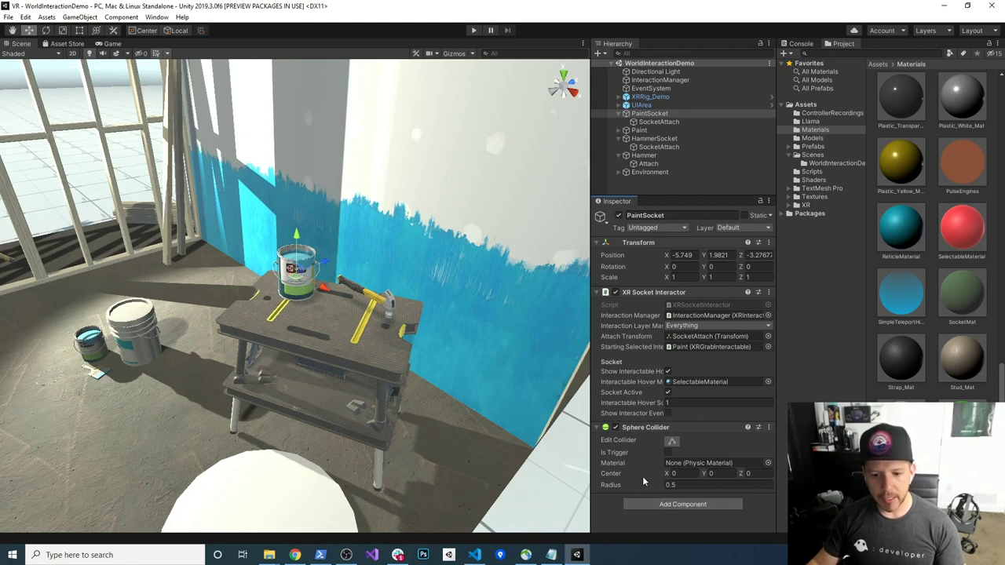
Make PaintSocket's Sphere Collider a trigger and set its radius to 0.18 so it surrounds the paint bucket
left_click(669, 453)
left_click_drag(646, 486, 659, 489)
left_click(672, 442)
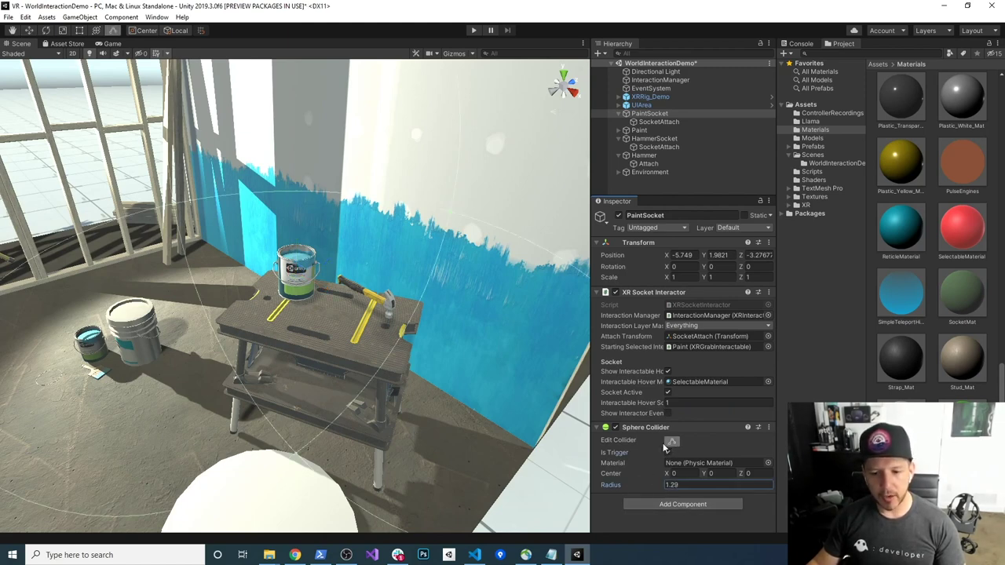
scroll(393, 360, "down", 3)
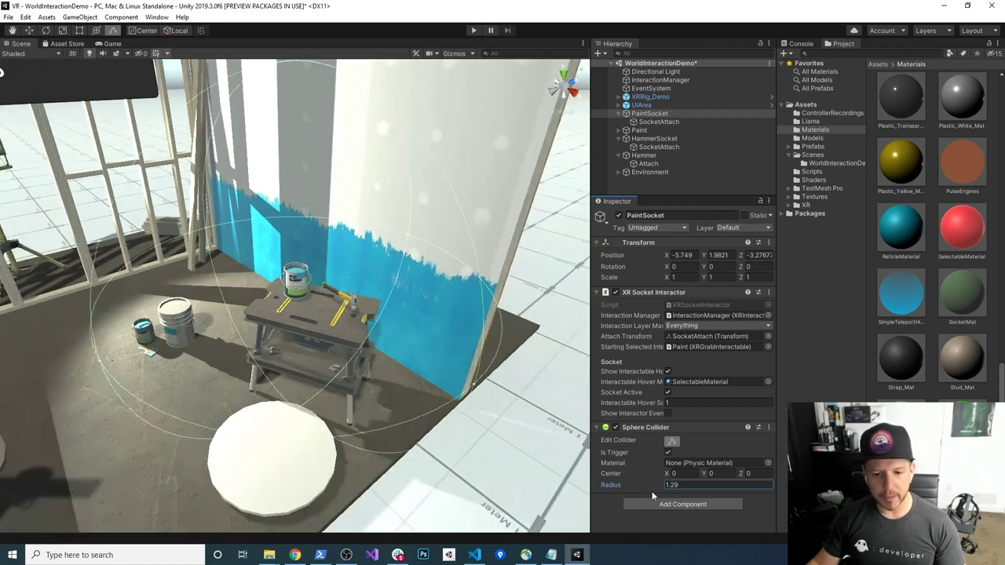
left_click_drag(658, 485, 639, 493)
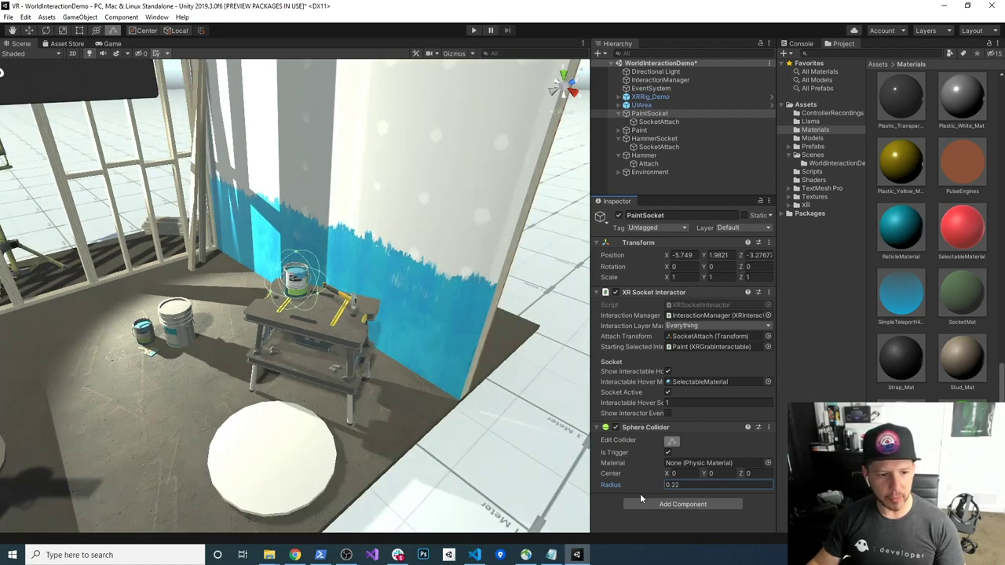
scroll(358, 396, "up", 3)
scroll(358, 397, "up", 3)
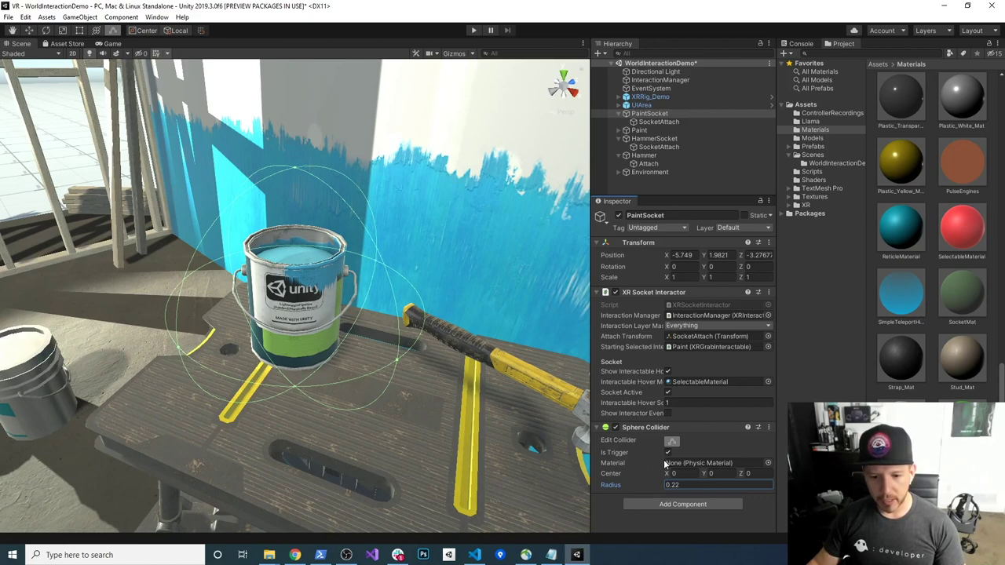
left_click_drag(653, 487, 650, 491)
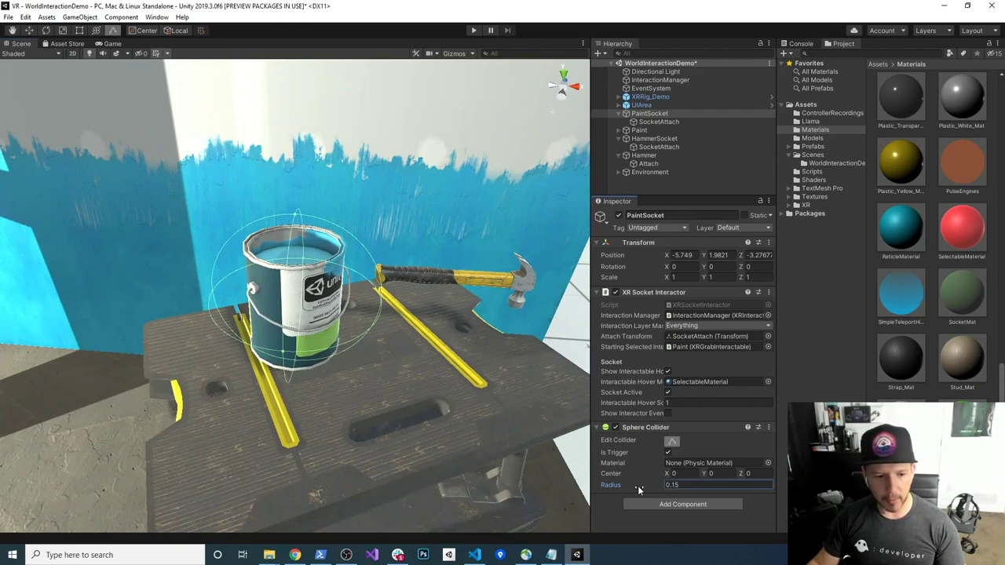
left_click_drag(638, 488, 642, 493)
mouse_move(467, 422)
left_mouse_down("alt")
mouse_move(281, 360)
mouse_move(249, 304)
mouse_move(373, 326)
mouse_move(342, 311)
mouse_move(328, 396)
mouse_move(534, 411)
left_mouse_up("alt")
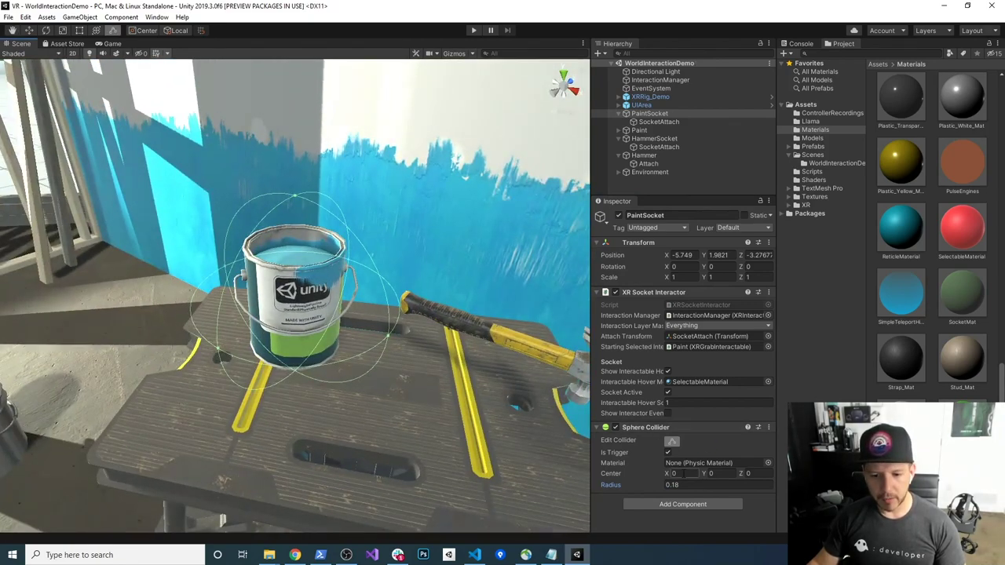
middle_click_drag(392, 329, 290, 280)
Copy PaintSocket's Sphere Collider, paste it as a new component on HammerSocket, and save the scene
right_click(662, 428)
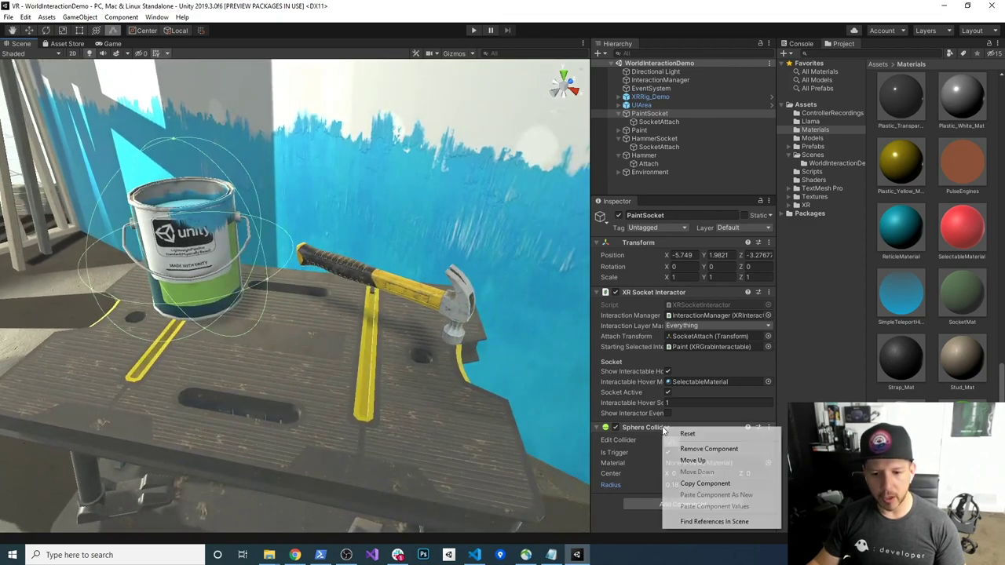
left_click(694, 483)
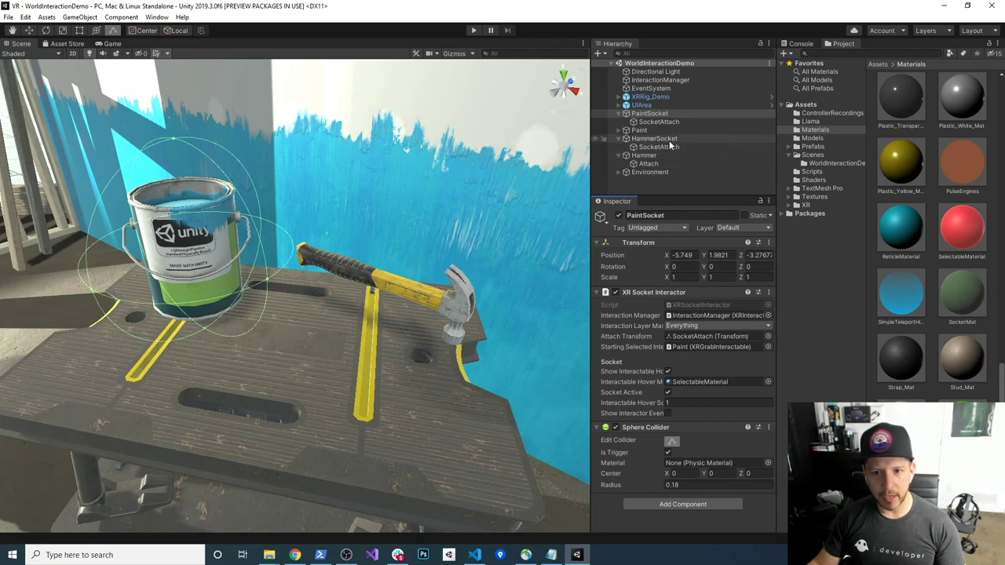
left_click(655, 139)
right_click(672, 292)
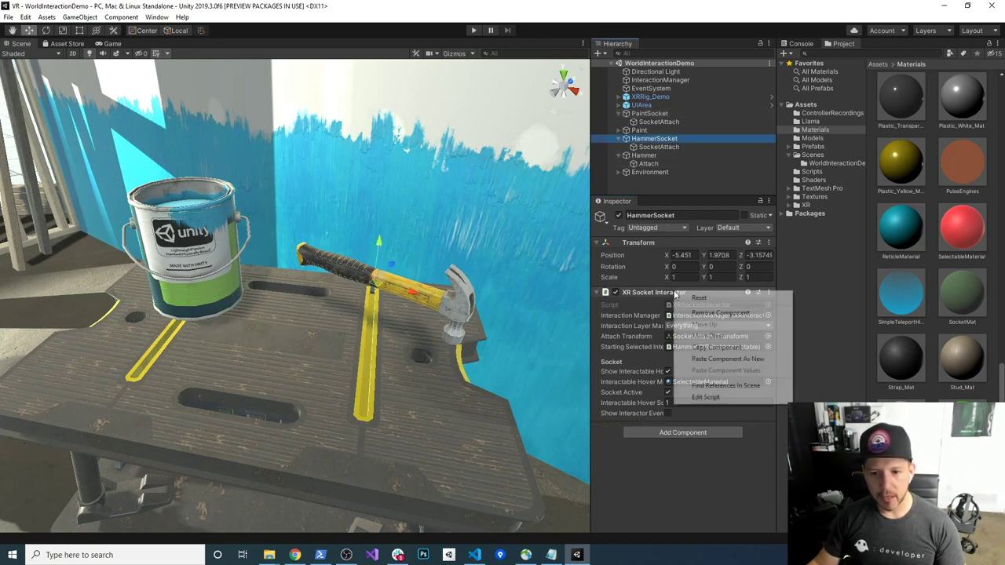
left_click(708, 360)
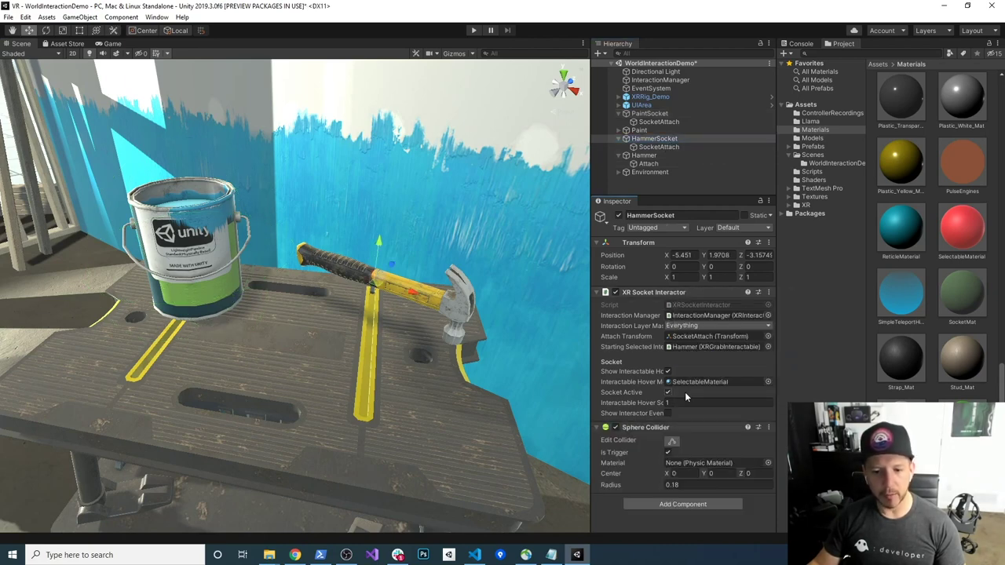
key("ctrl+s")
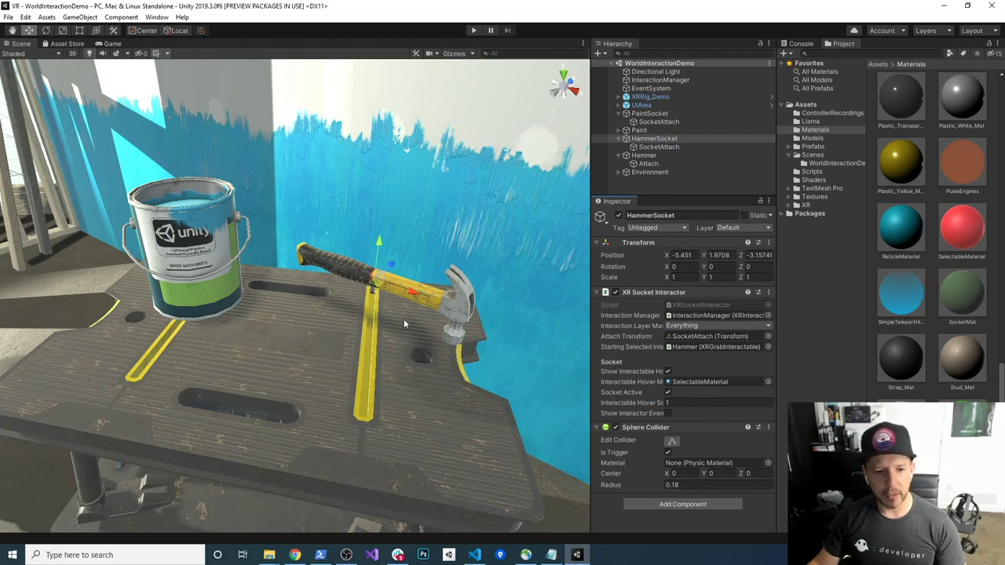
scroll(404, 318, "down", 5)
left_click_drag(403, 319, 419, 261, "alt")
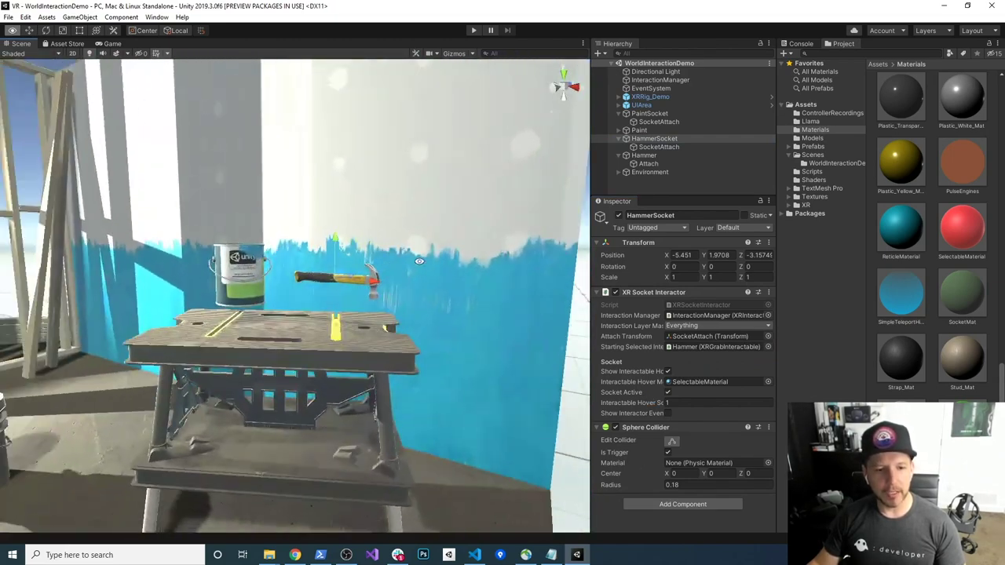
right_click_drag(416, 262, 306, 336)
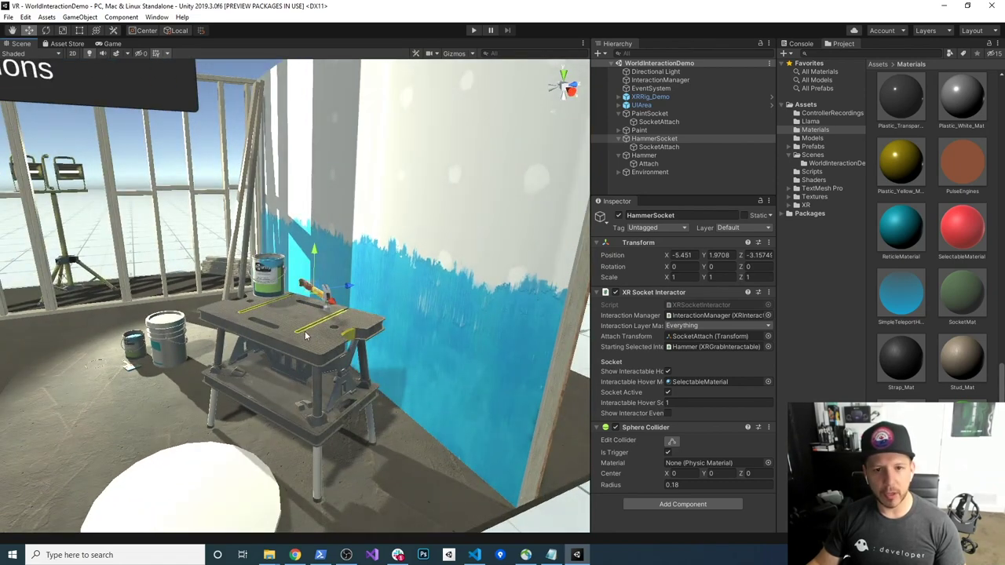
right_click_drag(306, 336, 305, 331)
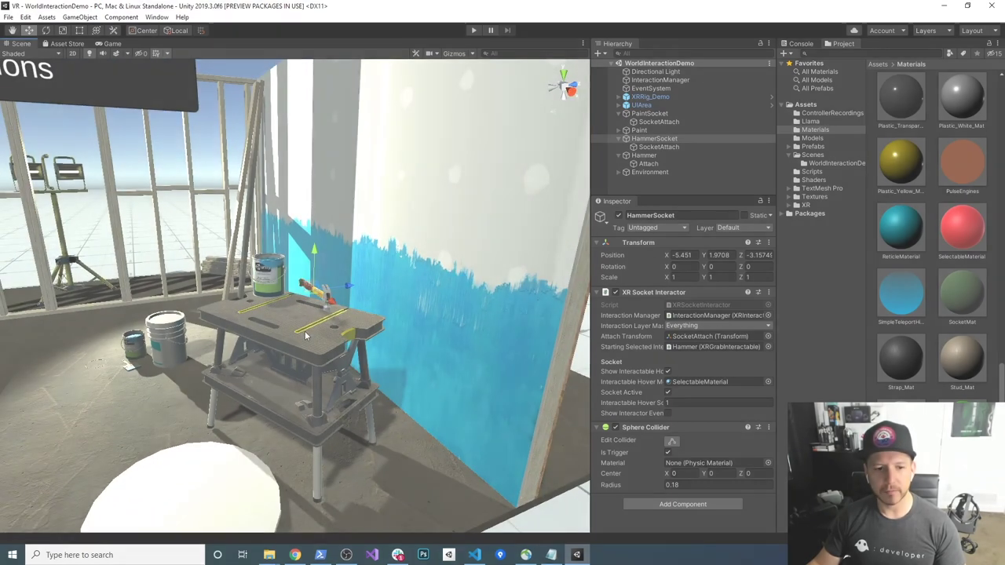